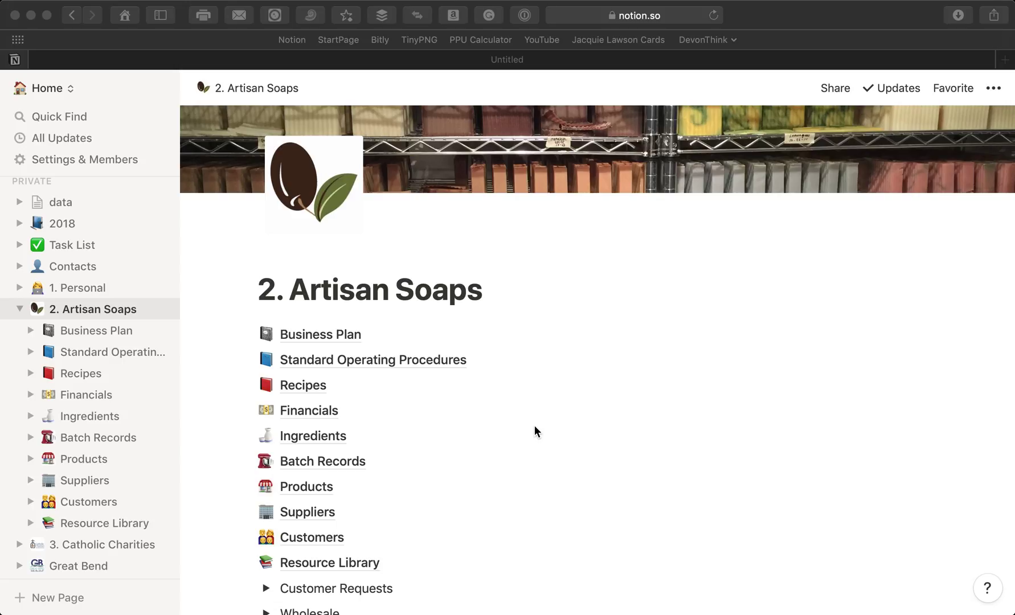
Step: Go to the Ingredients database from the Artisan Soaps page
scroll(535, 427, "down", 2)
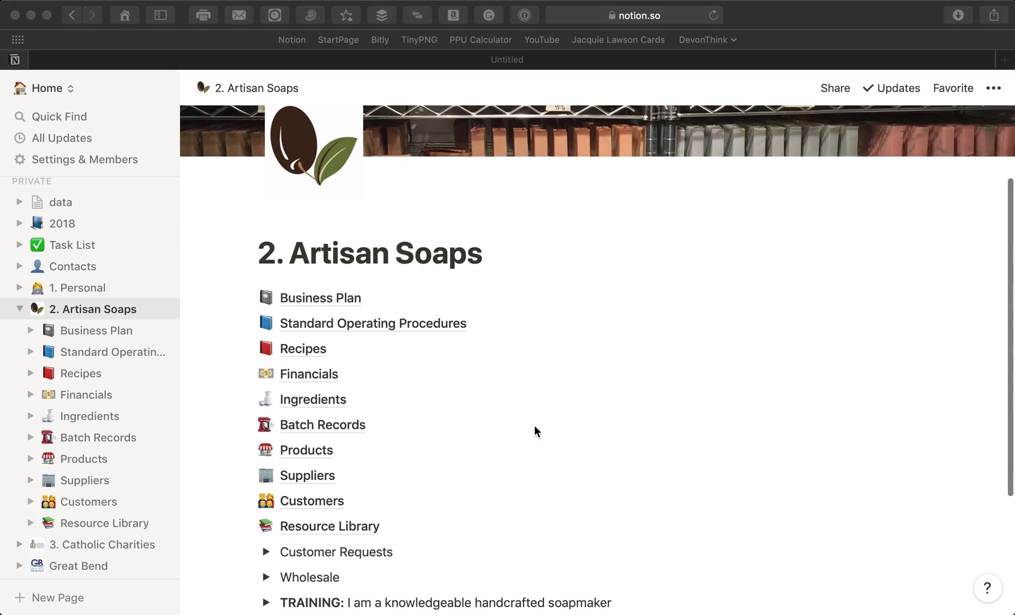
scroll(535, 426, "up", 2)
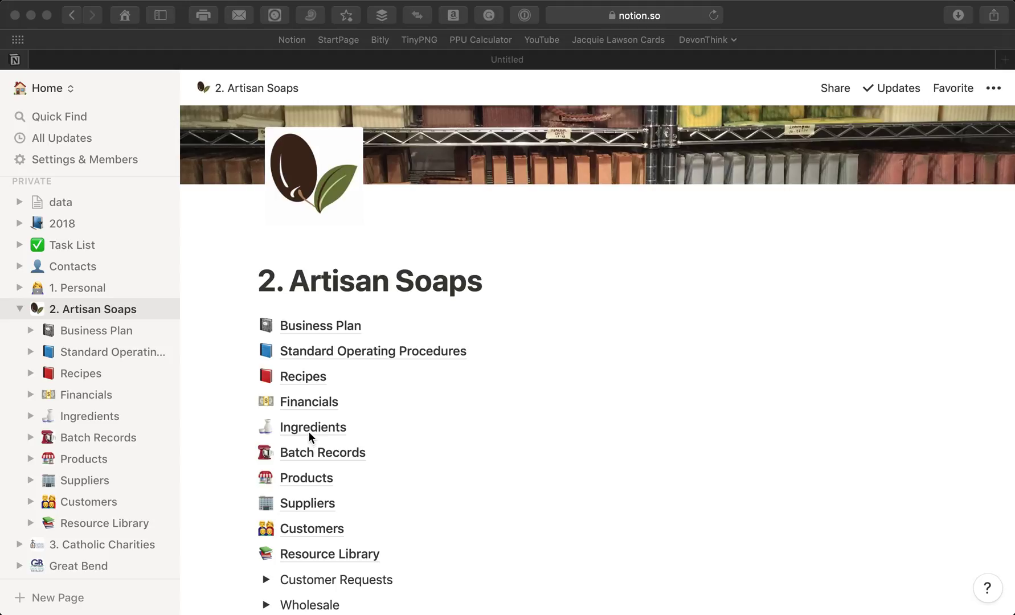
left_click(305, 427)
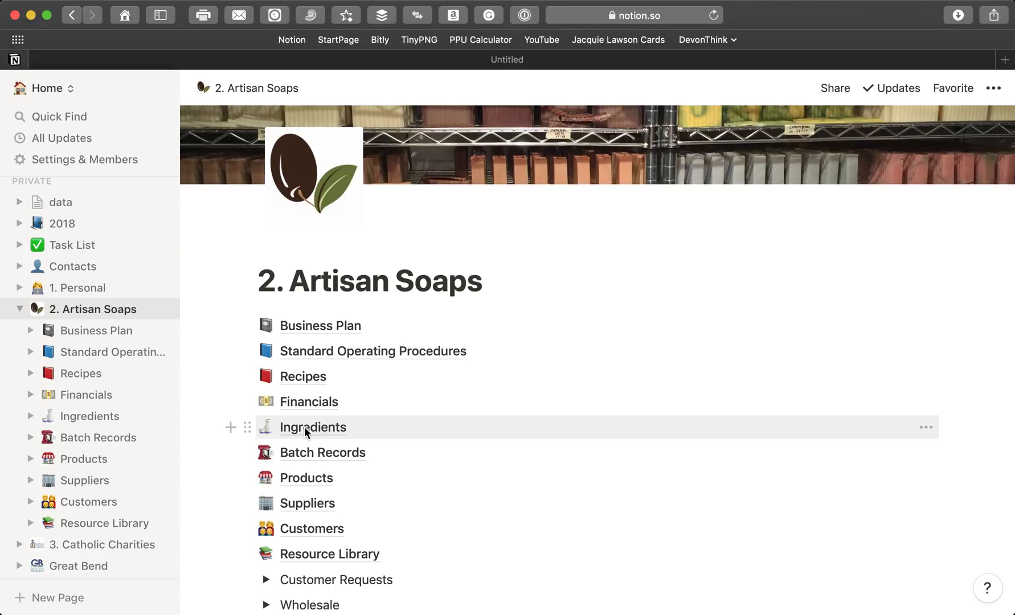
left_click(305, 427)
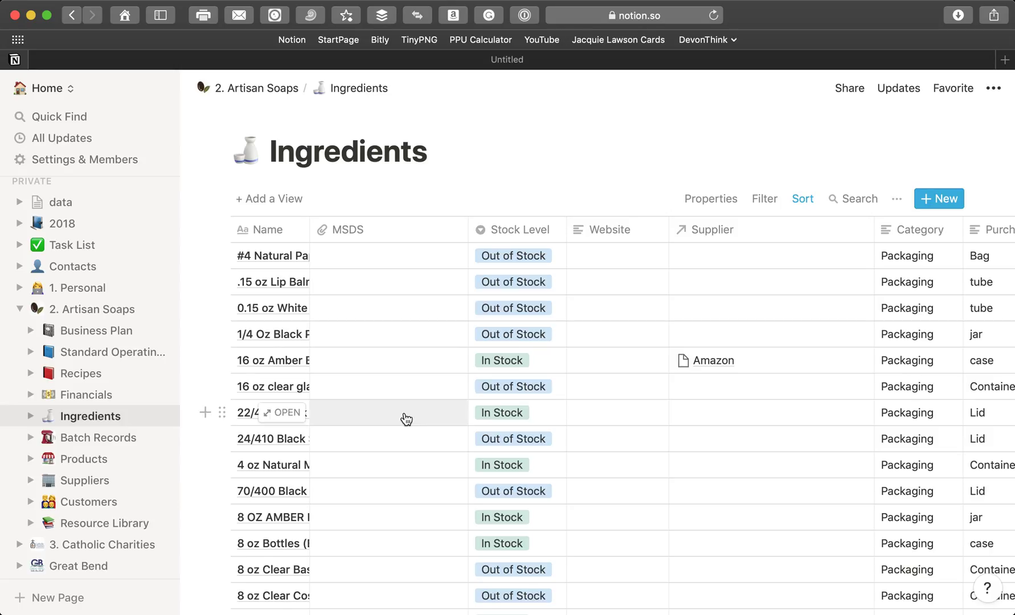
scroll(310, 159, "down", 1)
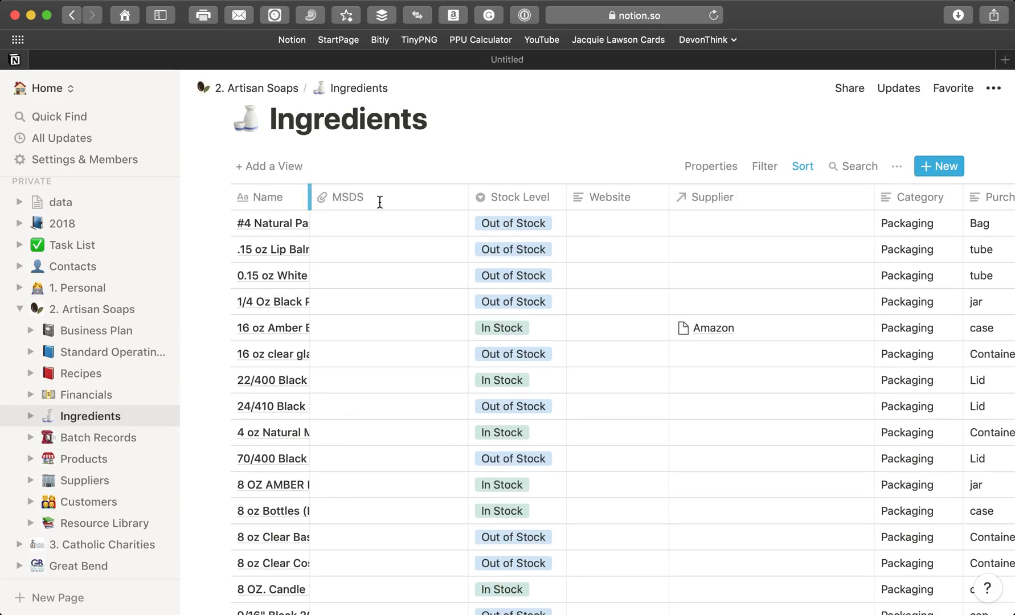
Step: Widen the Name column so full ingredient names show, then scroll through the items
left_click_drag(380, 202, 405, 202)
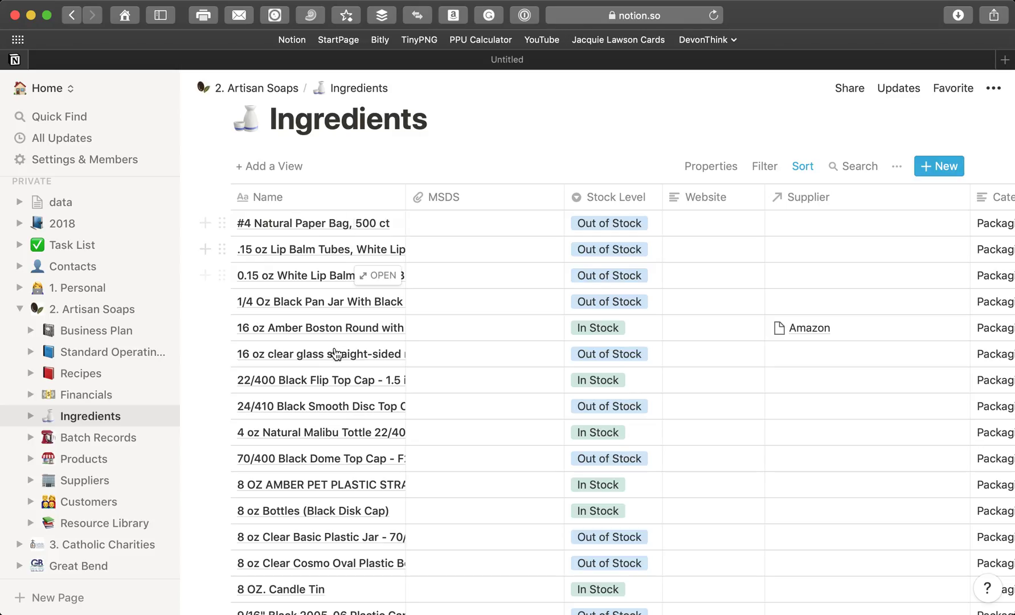
scroll(324, 401, "down", 15)
scroll(324, 401, "down", 20)
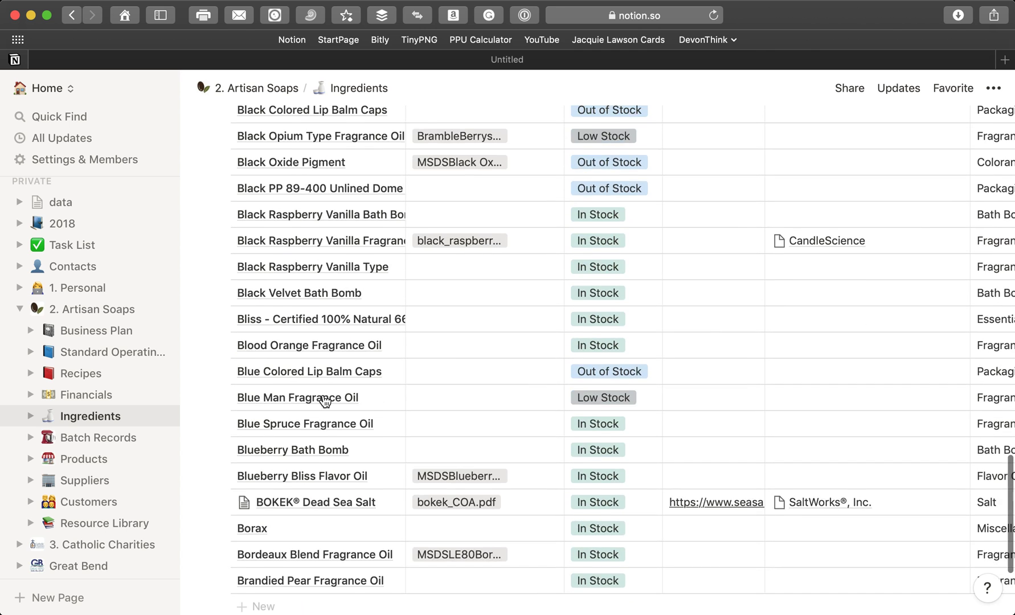
scroll(321, 477, "down", 7)
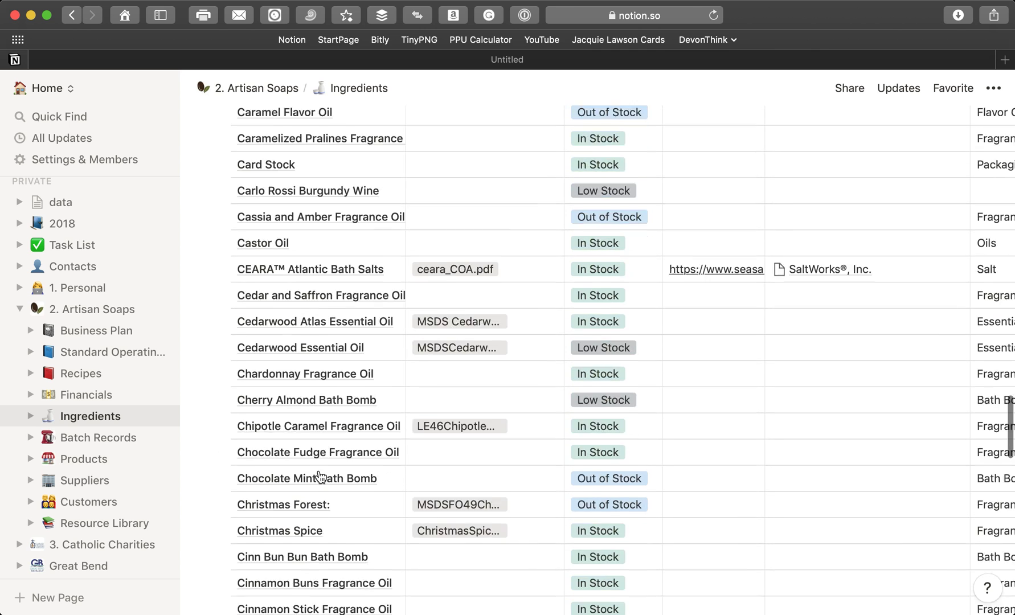
scroll(321, 477, "up", 9)
scroll(321, 478, "up", 8)
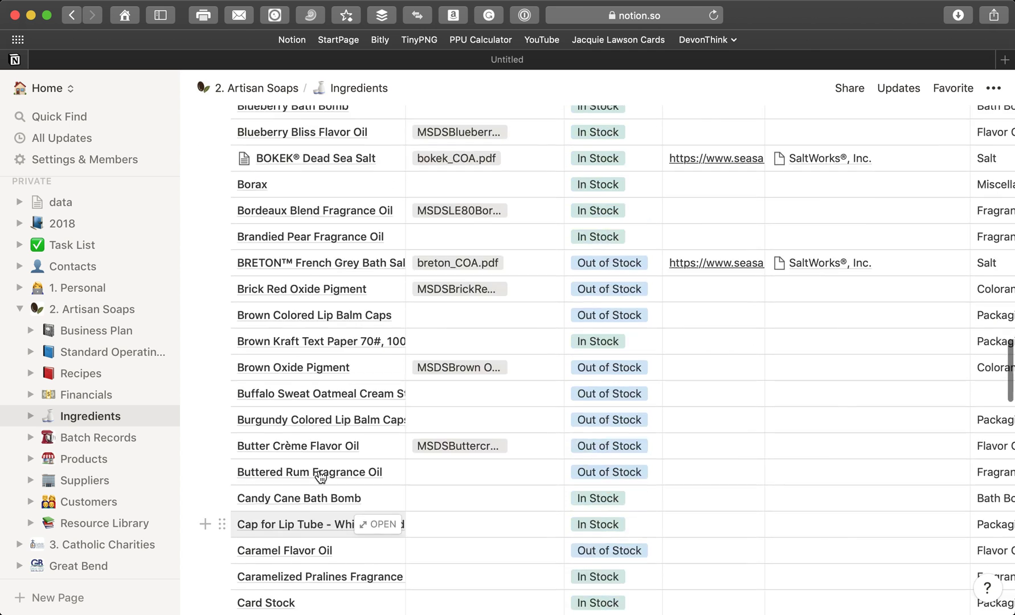
scroll(449, 336, "up", 20)
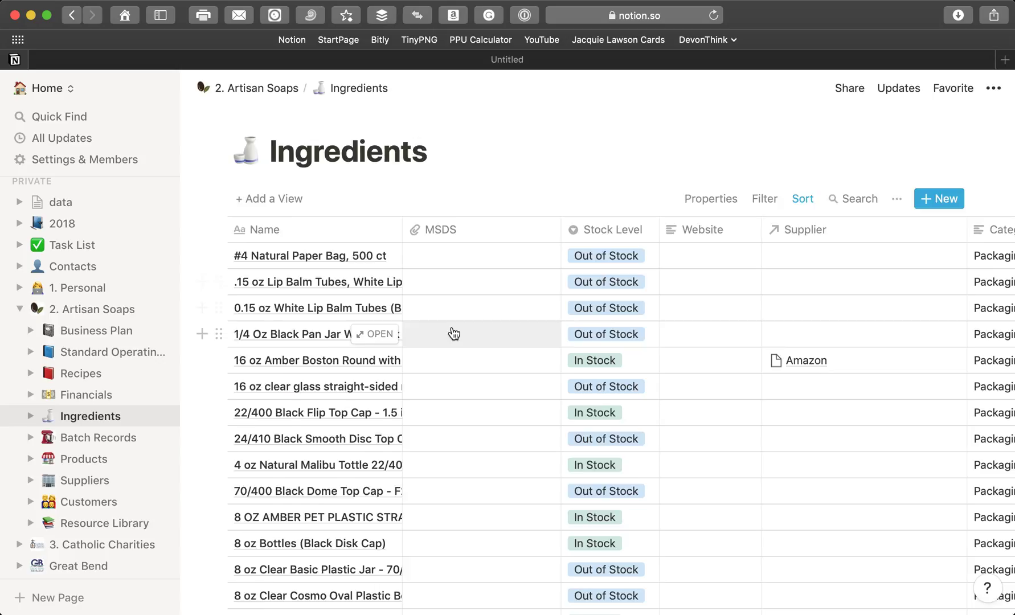
scroll(451, 333, "down", 12)
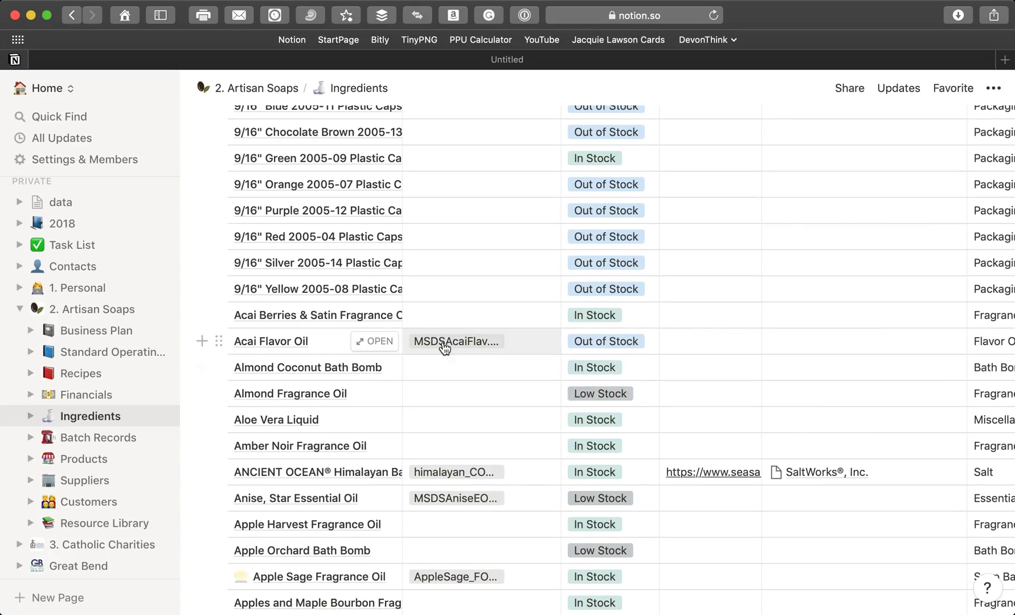
scroll(436, 476, "down", 3)
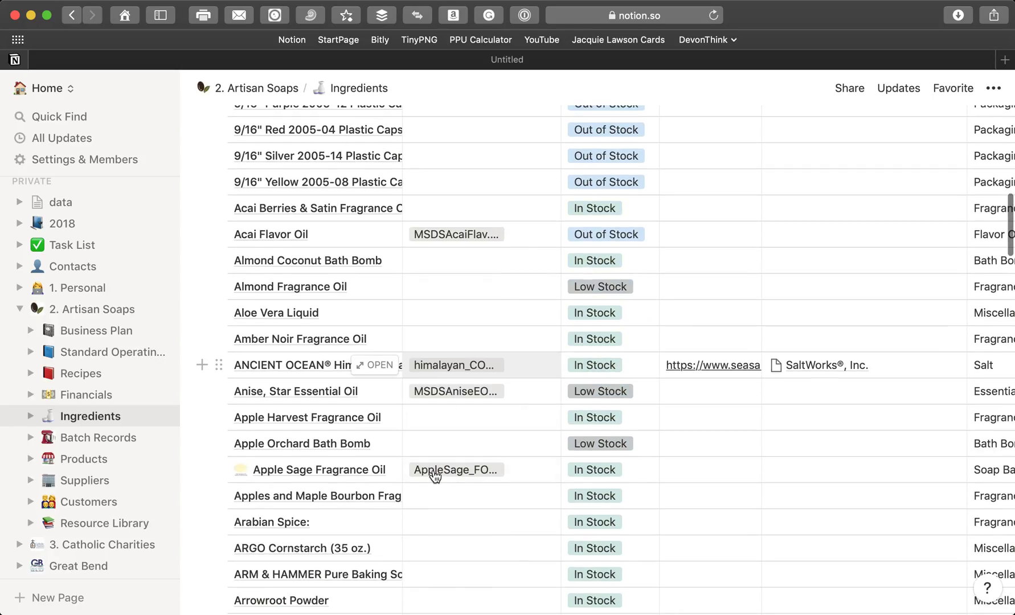
Step: View Anise's MSDSAniseEO.pdf attachment in Safari, scrolled to its physical data section
left_click(453, 402)
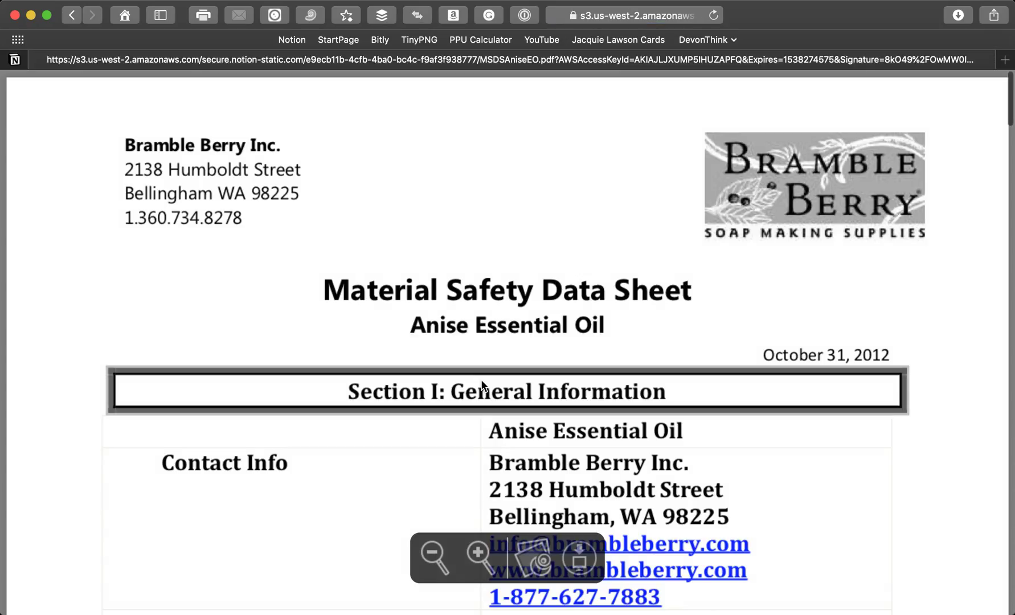
scroll(490, 280, "down", 15)
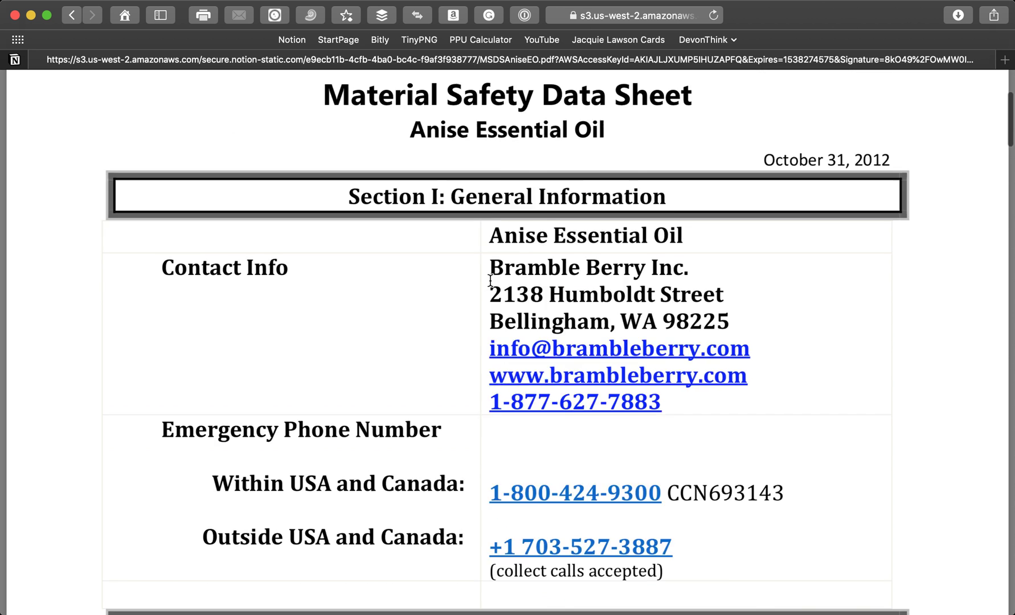
scroll(491, 281, "down", 1)
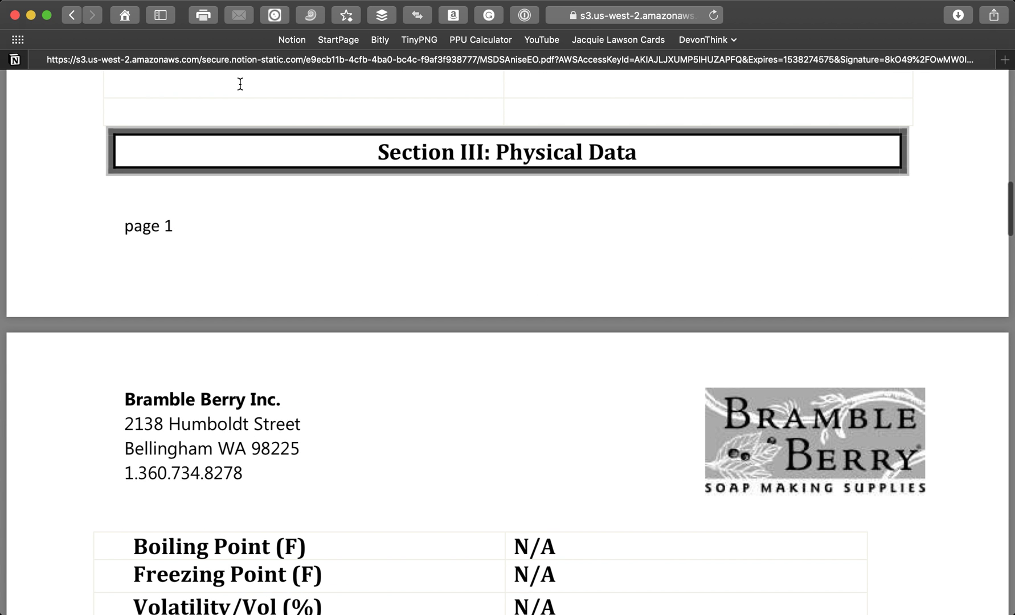
Step: Return to the Notion Ingredients table, close the files popup, and scroll through the rows
left_click(16, 62)
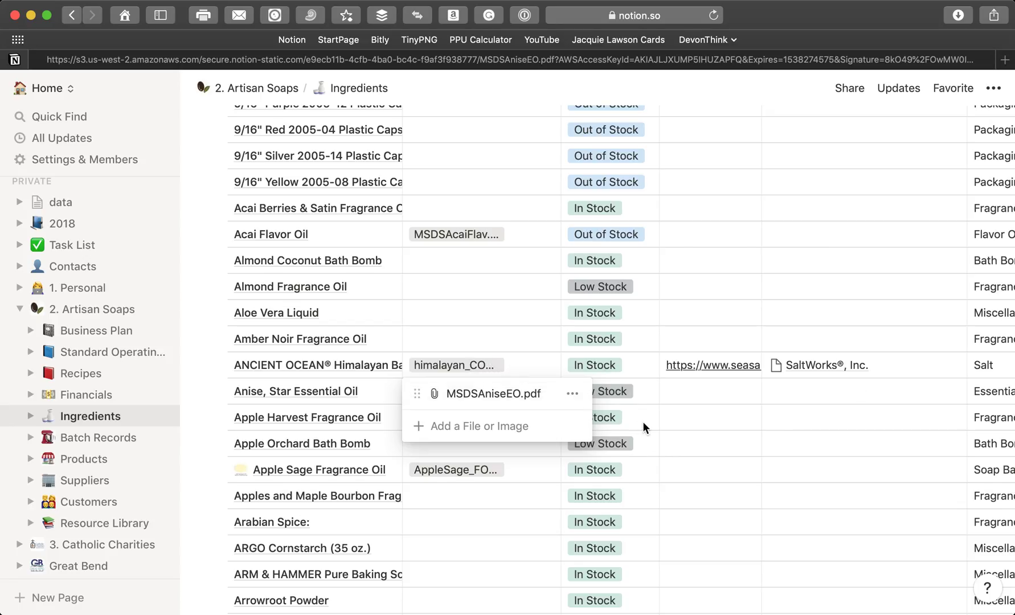
left_click(719, 395)
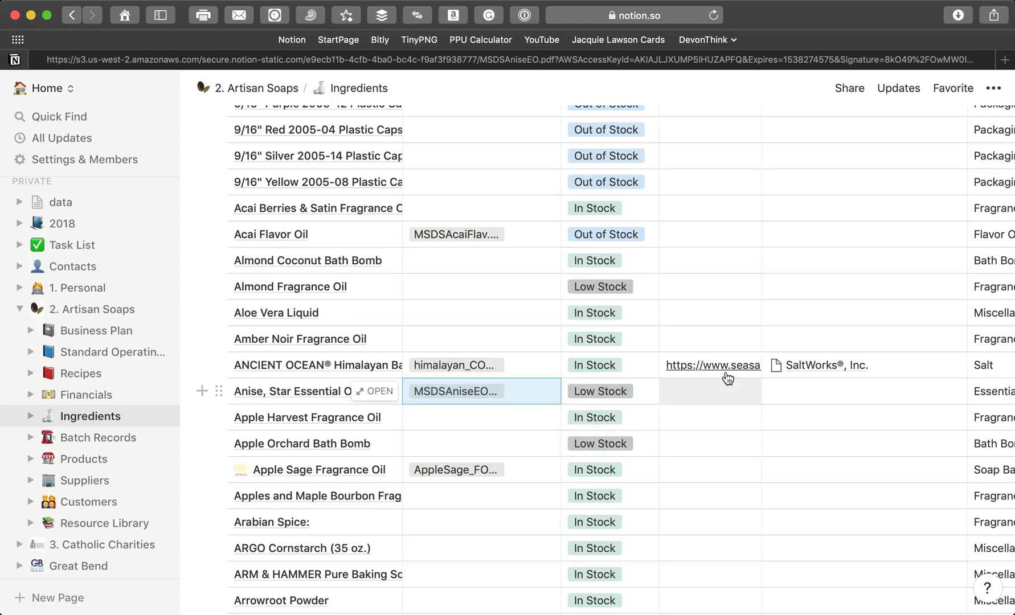
scroll(777, 382, "right", 6)
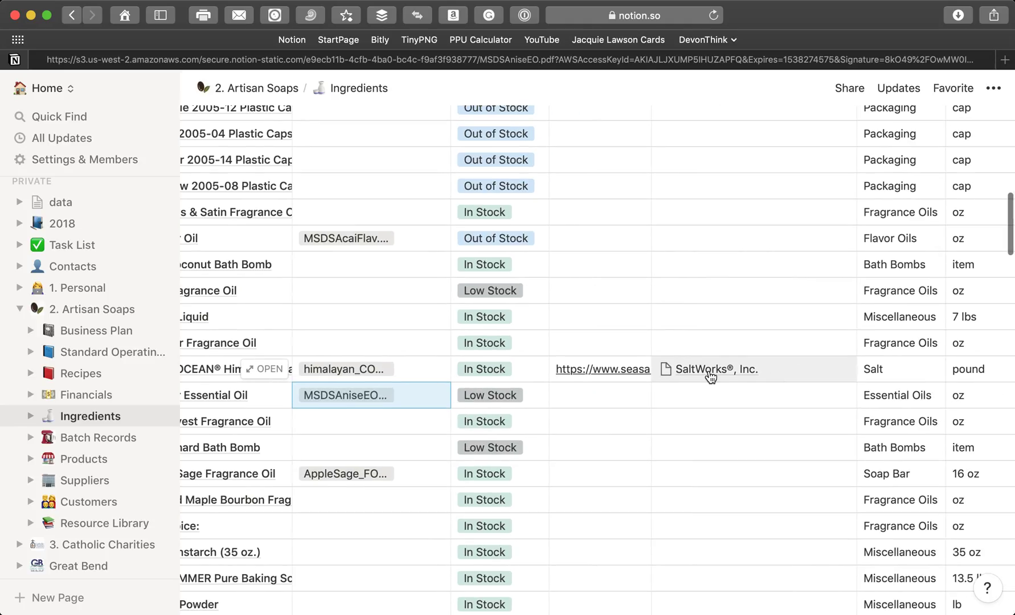
scroll(740, 384, "right", 3)
scroll(739, 383, "up", 15)
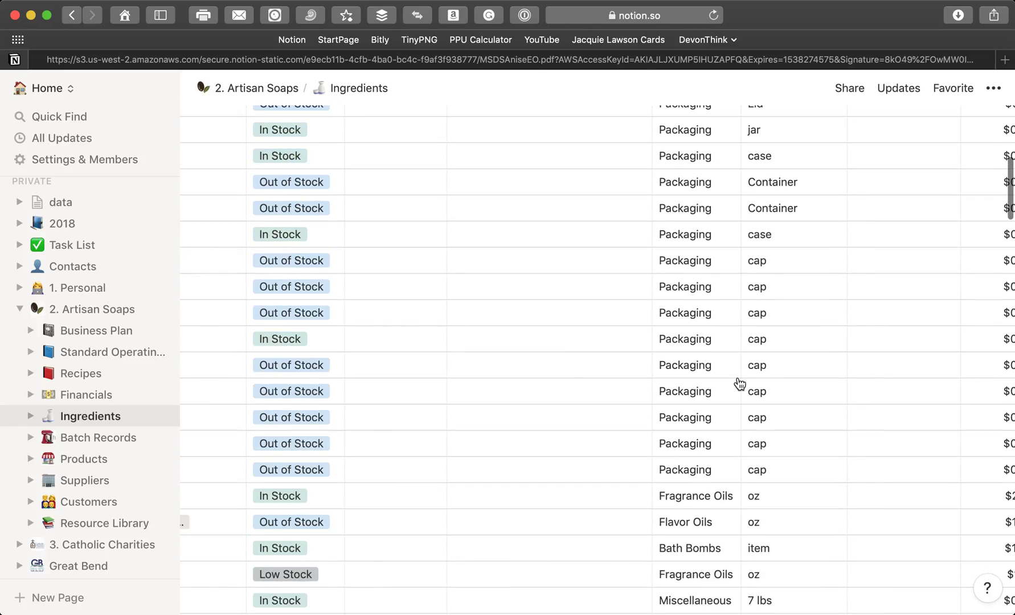
scroll(683, 328, "down", 15)
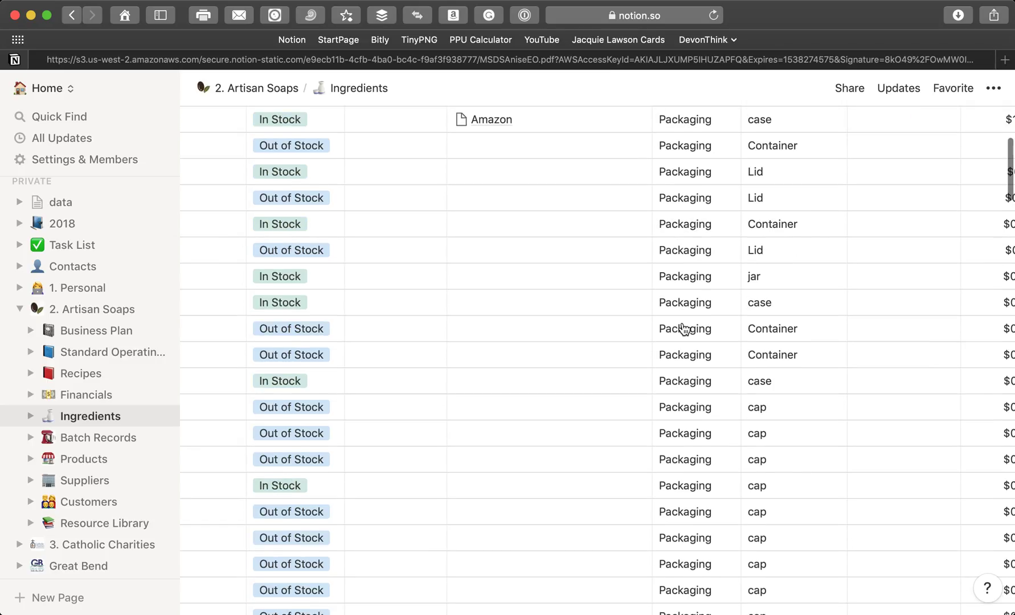
scroll(683, 329, "down", 1)
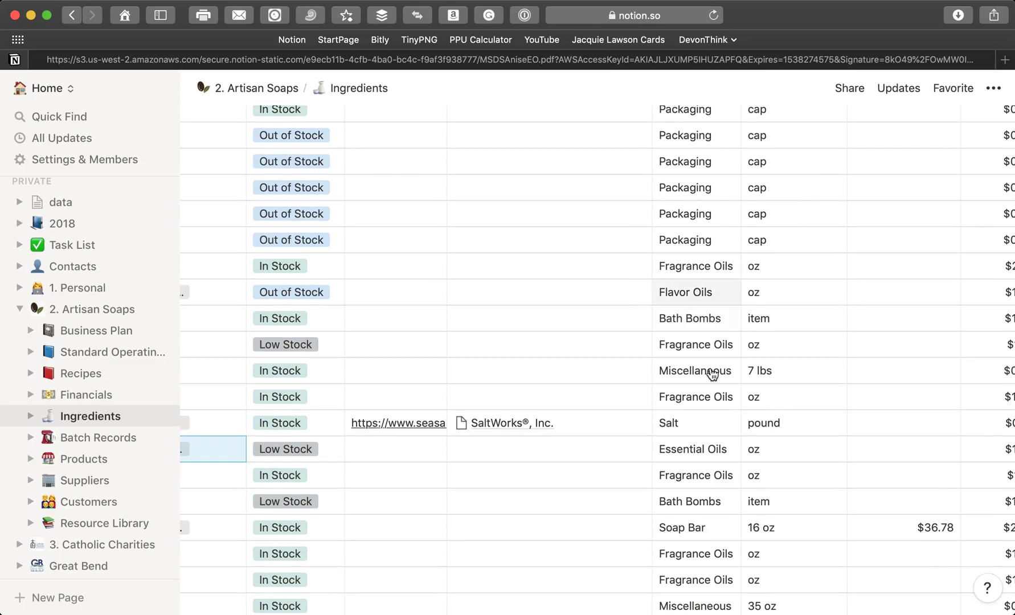
scroll(696, 460, "down", 1)
scroll(696, 460, "down", 15)
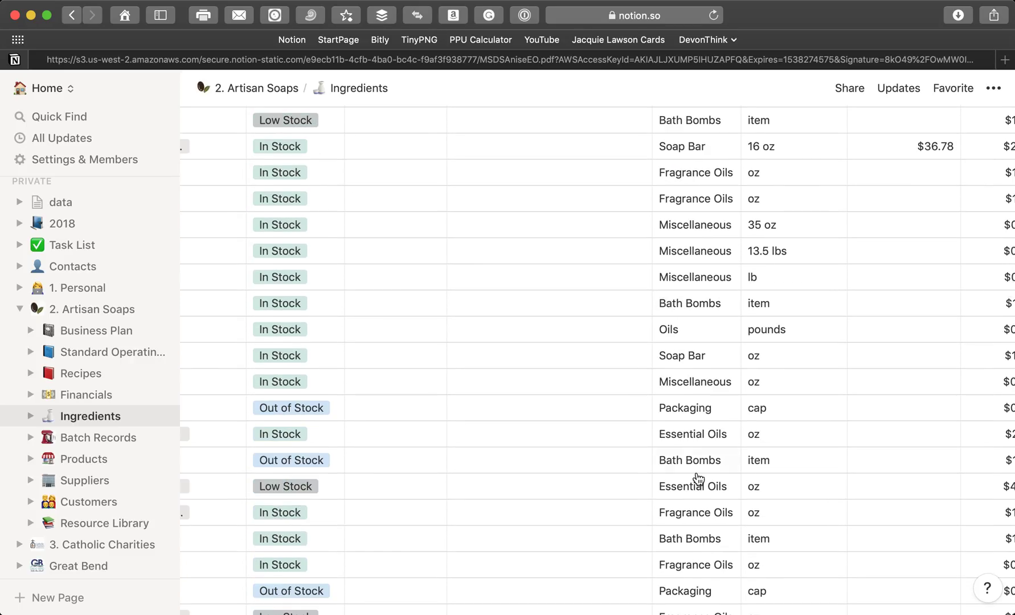
scroll(698, 479, "up", 10)
scroll(698, 477, "up", 10)
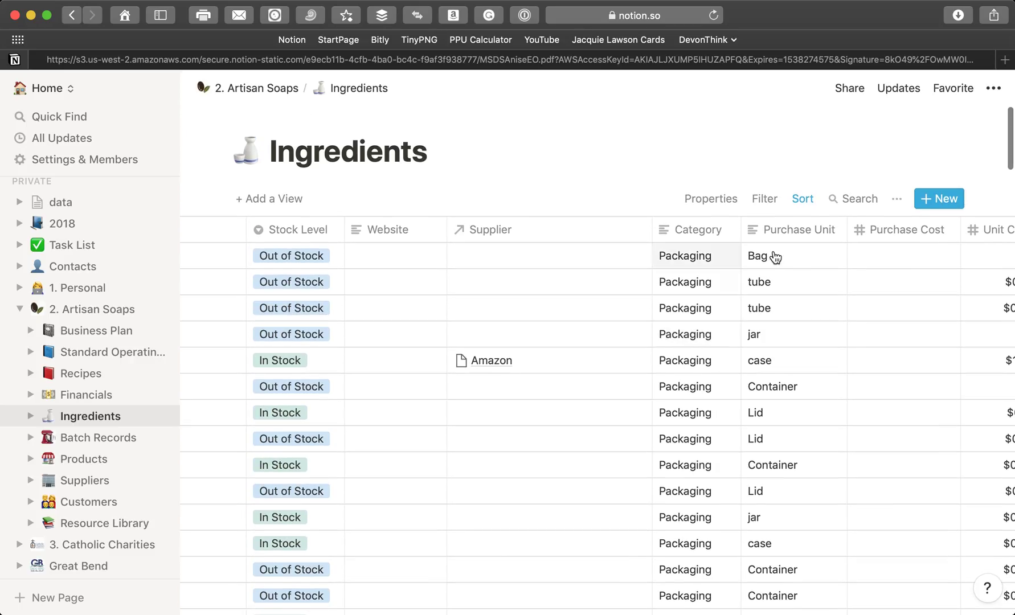
Step: Scroll across to the Production Unit, Budget and Total Cost columns and start a table search
scroll(804, 281, "right", 5)
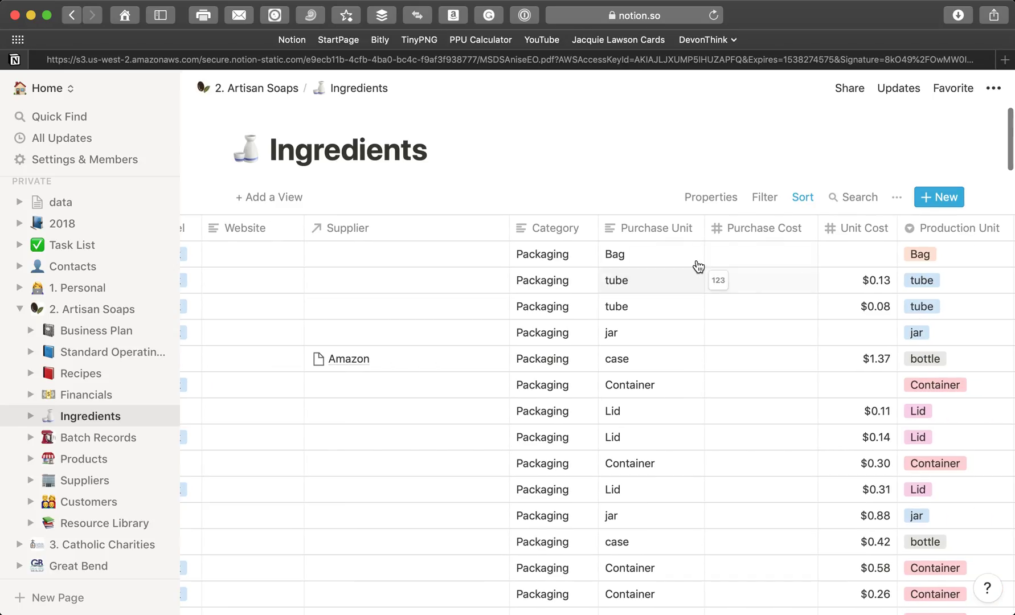
scroll(797, 440, "right", 12)
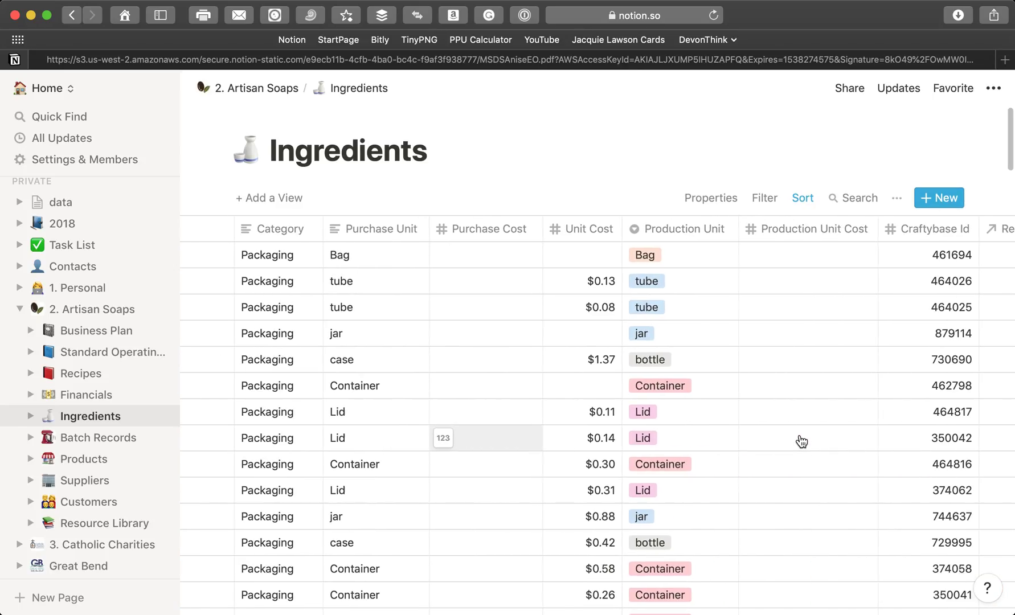
scroll(735, 420, "right", 10)
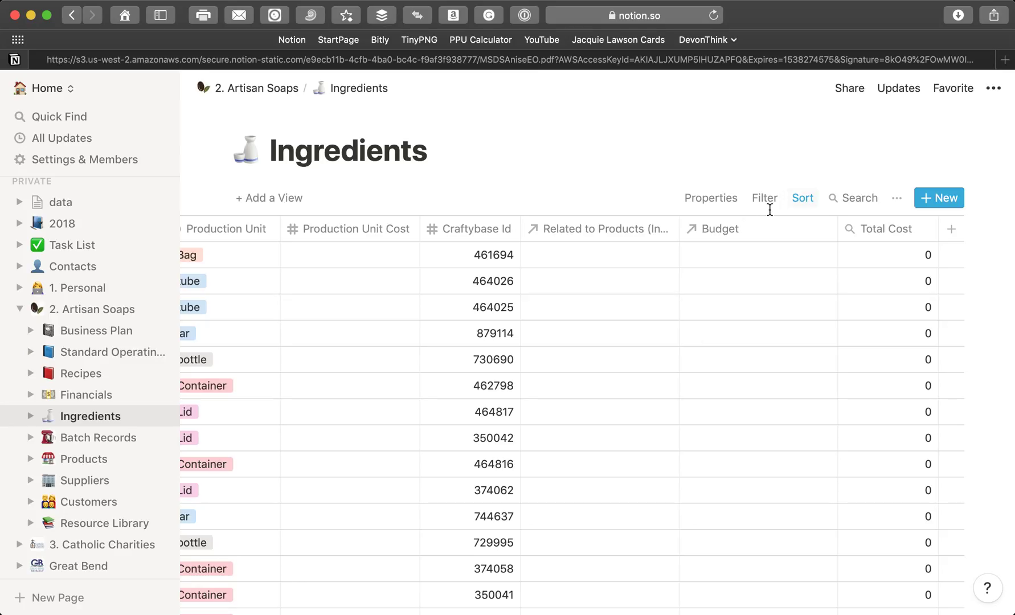
left_click(856, 201)
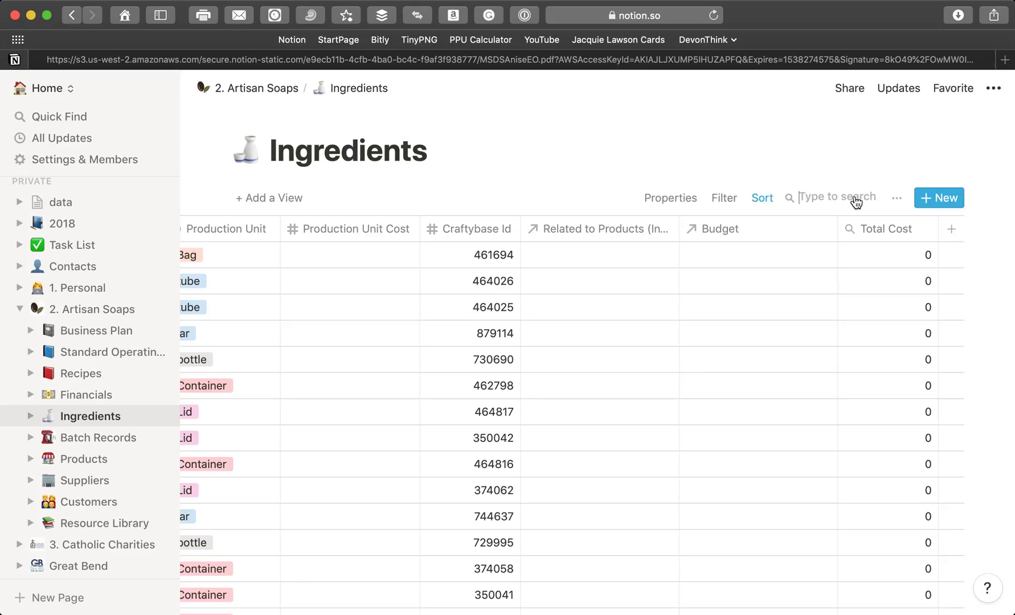
Step: Search the Ingredients for 'olive' and inspect that row's linked Costco Budget entries
type("olive")
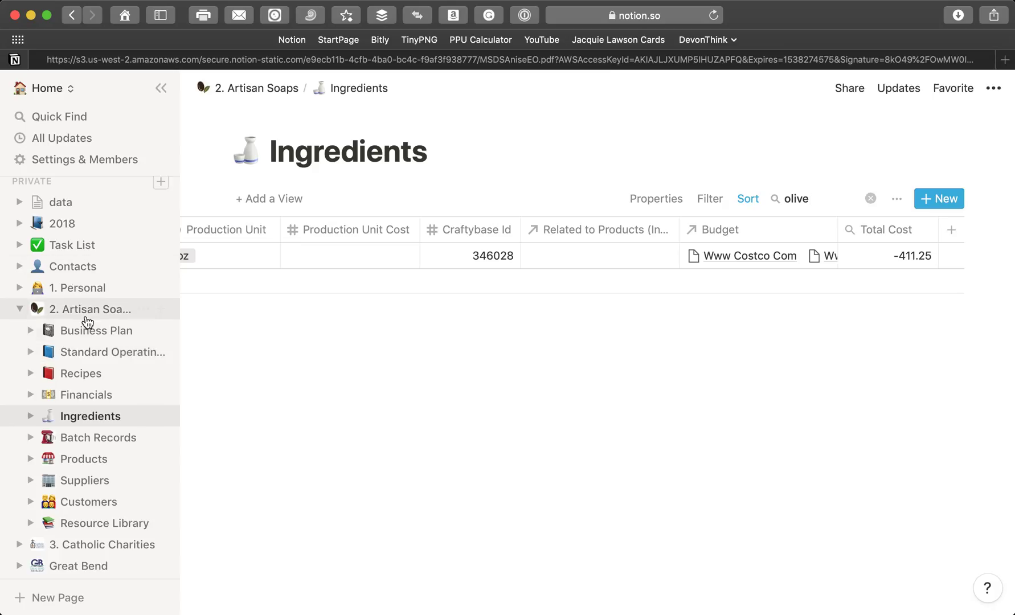
scroll(95, 210, "up", 5)
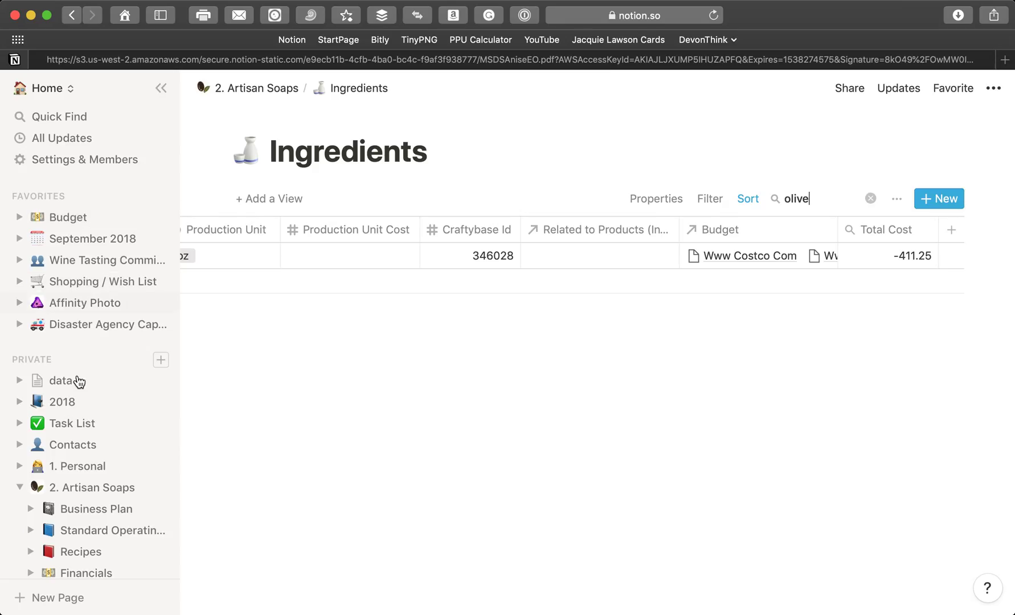
scroll(79, 376, "down", 5)
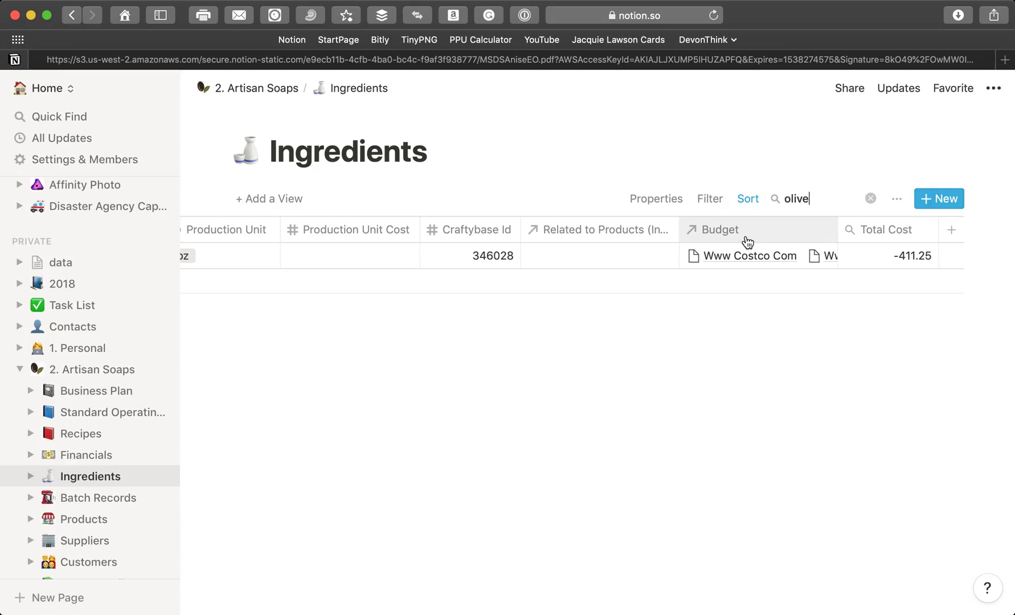
left_click(740, 268)
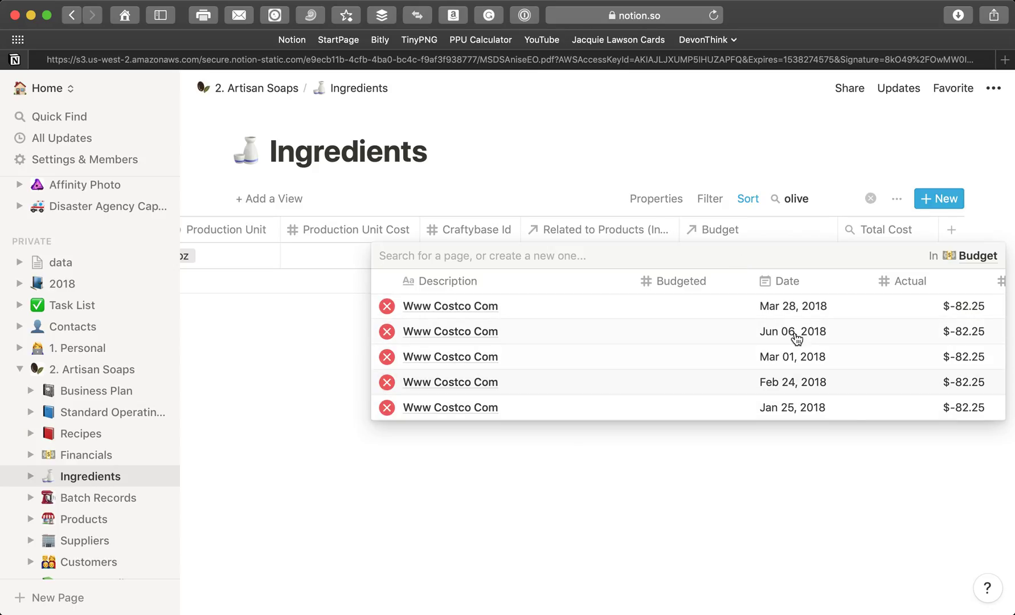
left_click(926, 477)
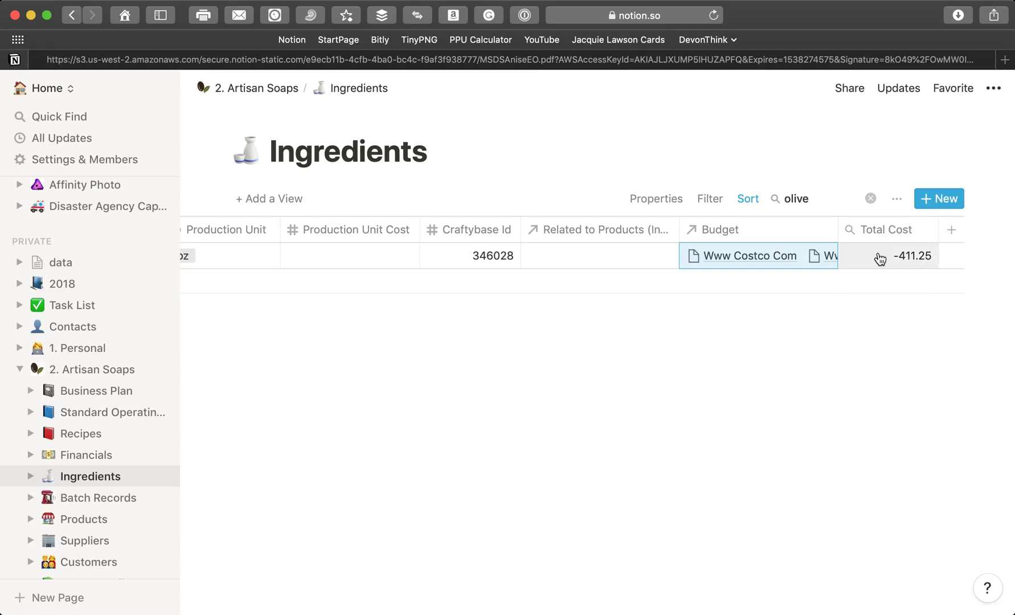
Step: Configure the Total Cost rollup to Sum the linked Budget entries' Actual property
left_click(875, 230)
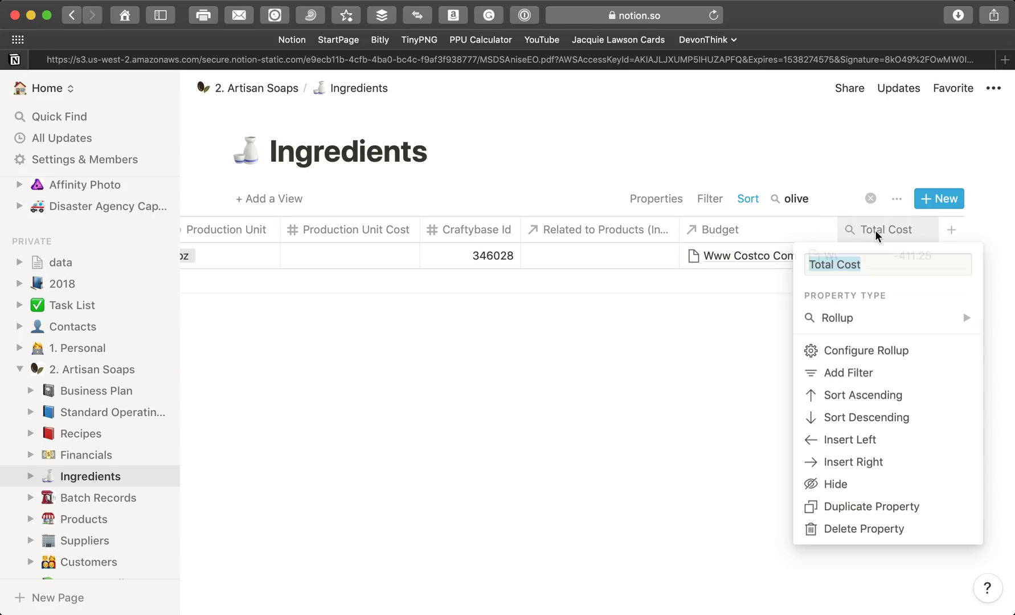
left_click(868, 319)
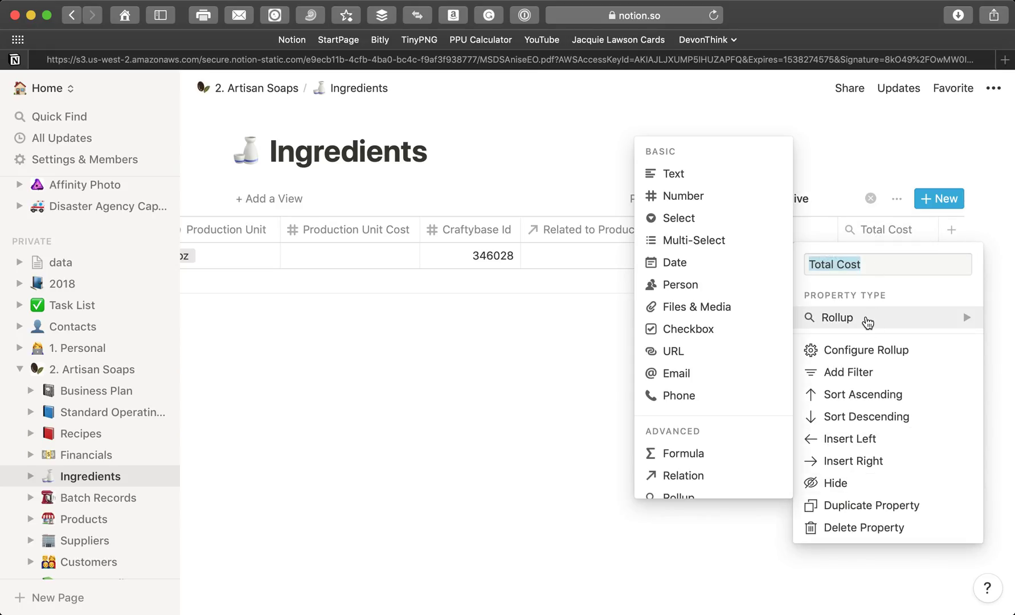
scroll(726, 453, "down", 3)
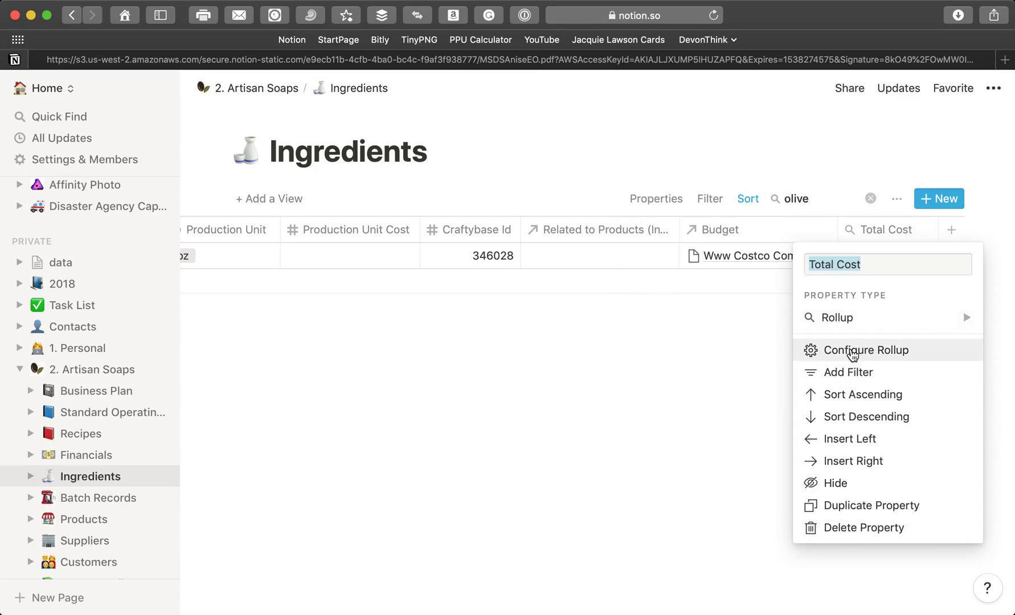
left_click(853, 351)
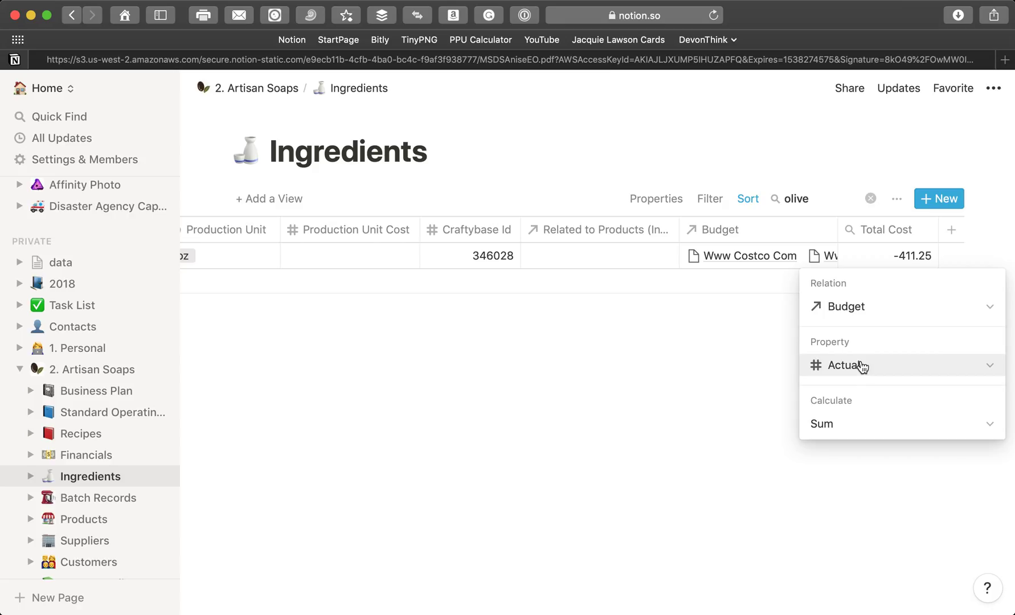
left_click(862, 366)
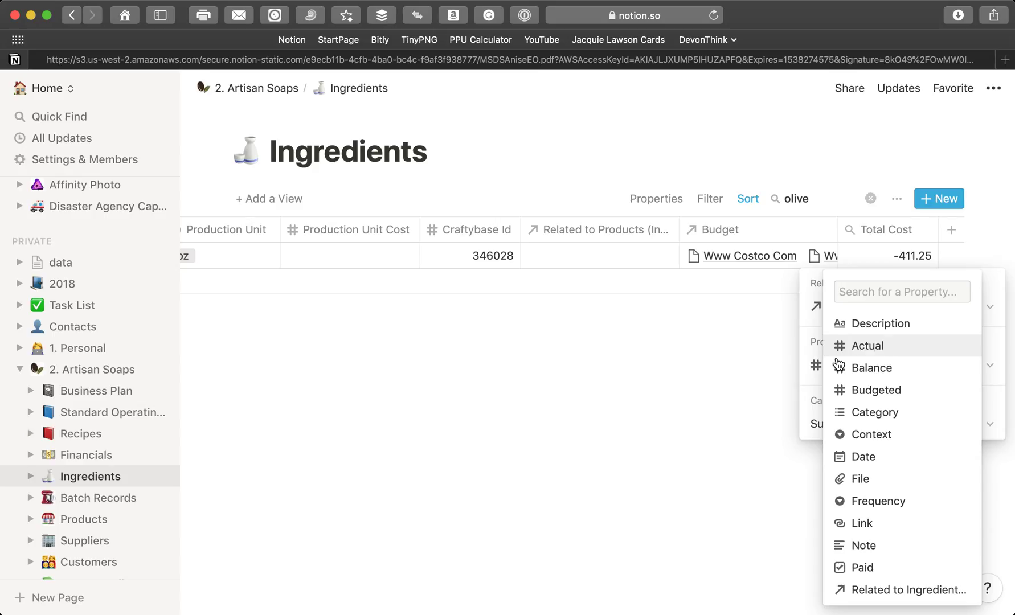
left_click(862, 346)
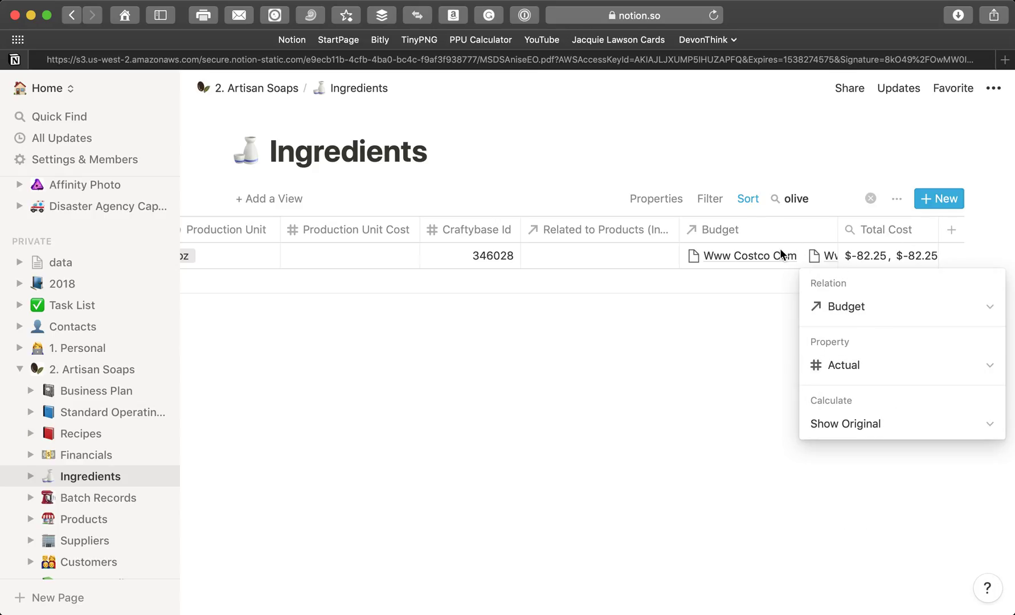
left_click(859, 427)
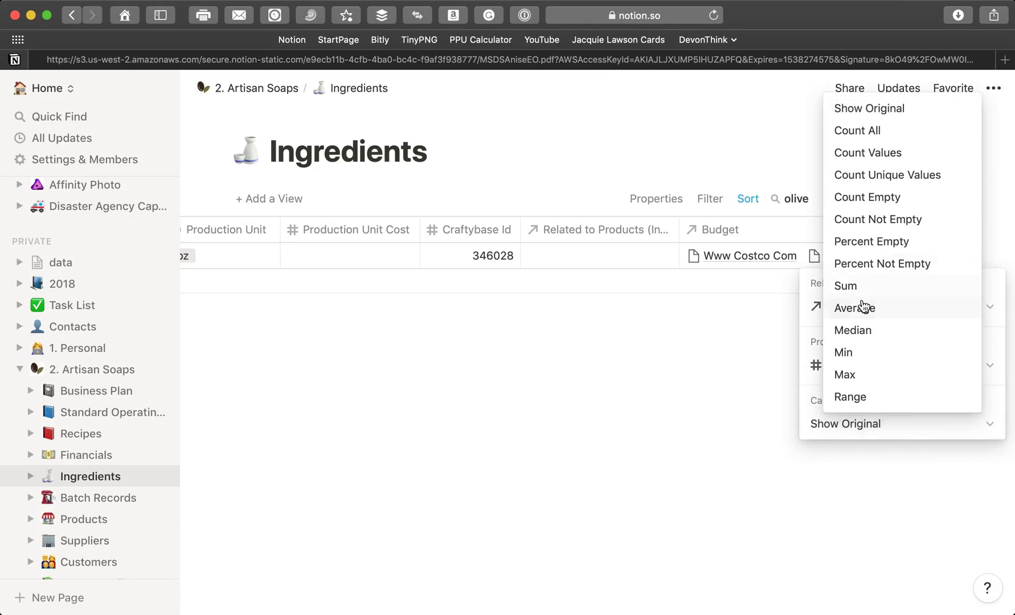
left_click(848, 286)
left_click(683, 379)
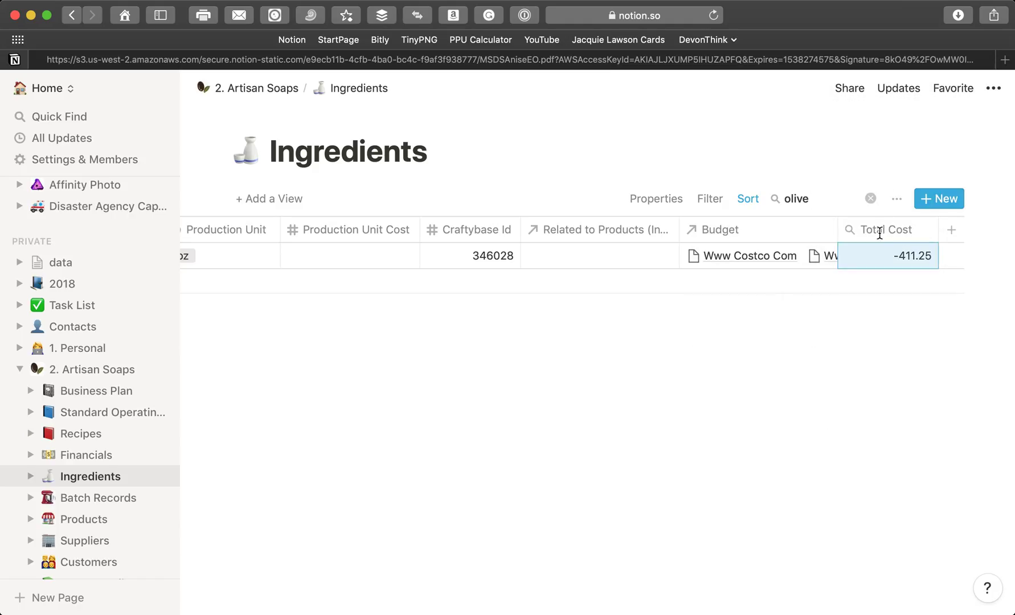
Step: Recheck the linked Budget entries, then clear the 'olive' search to list all ingredients
left_click(791, 263)
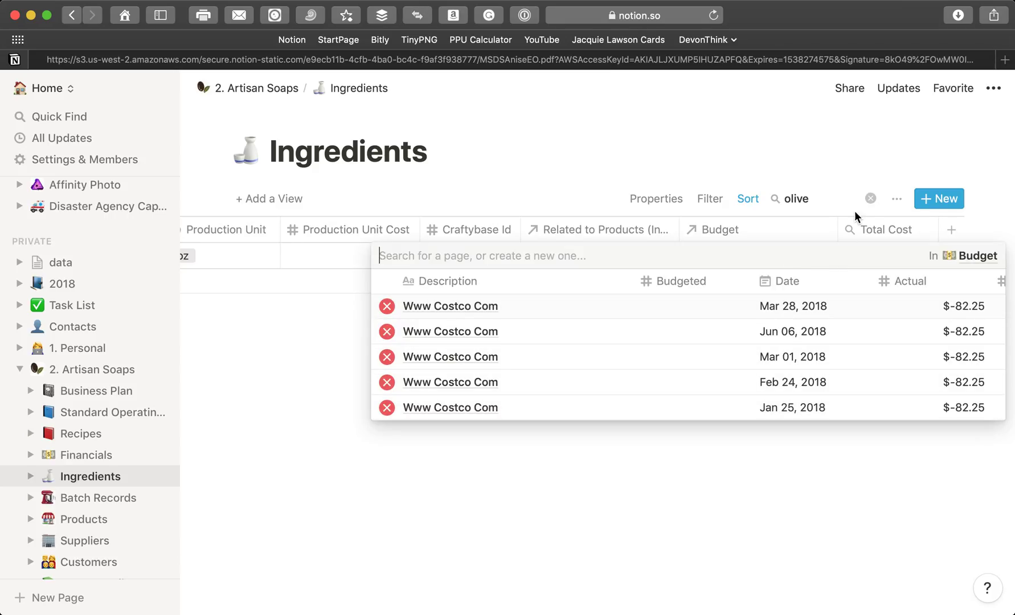
key("Escape")
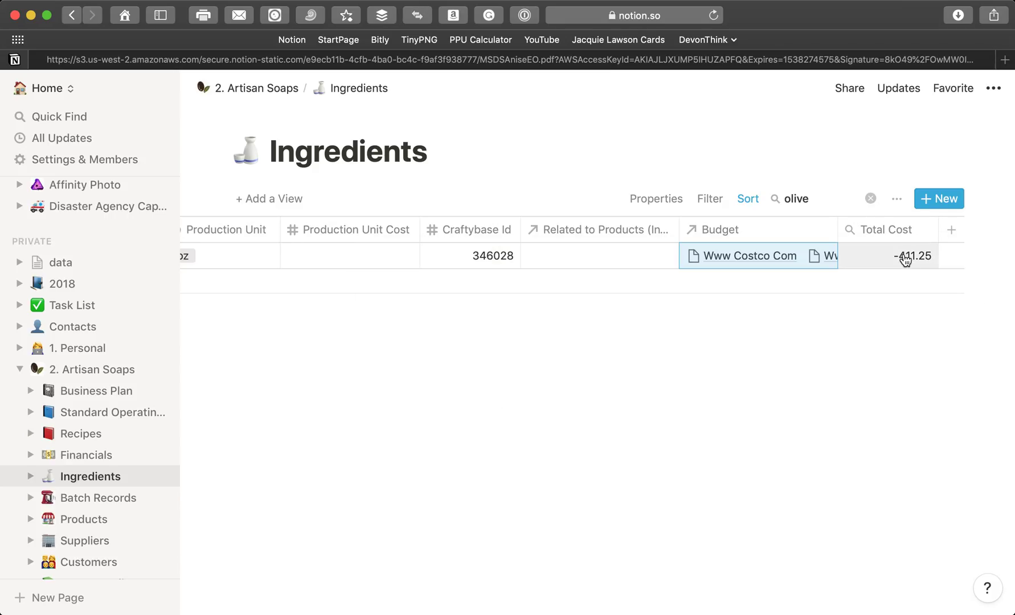
left_click(795, 408)
scroll(761, 360, "left", 3)
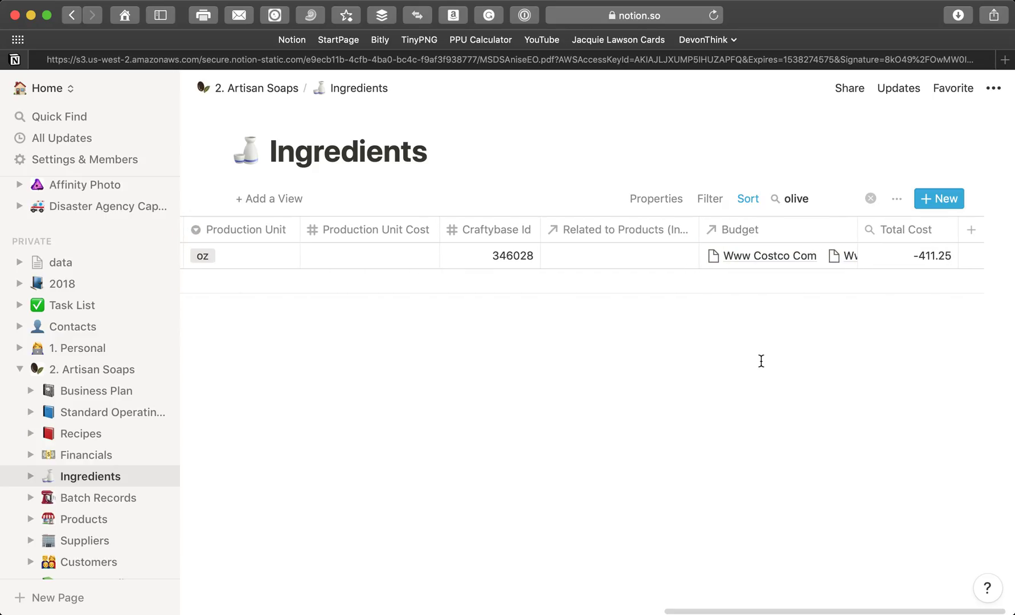
scroll(761, 360, "left", 1)
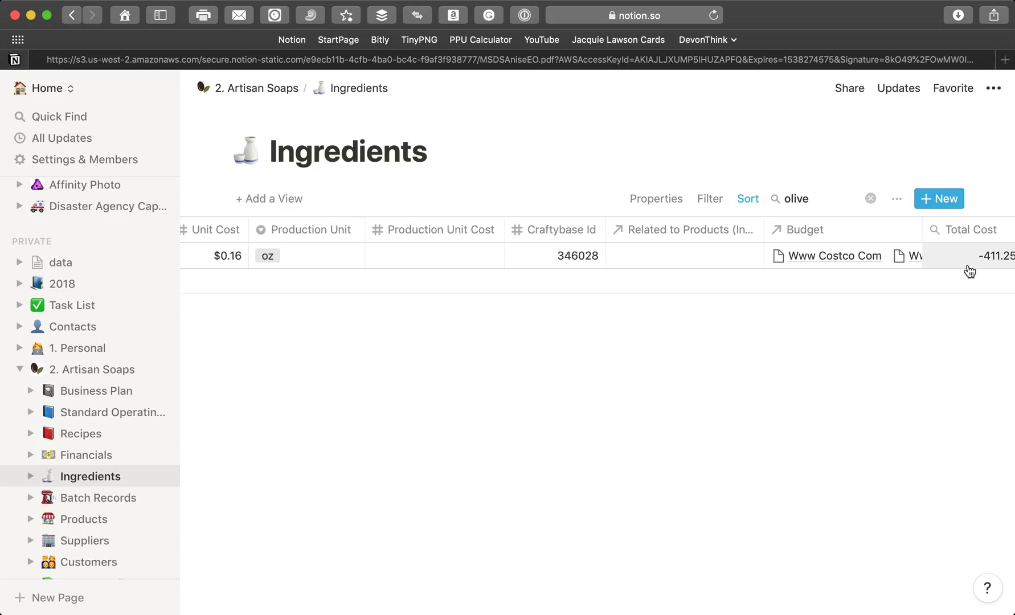
scroll(595, 379, "left", 10)
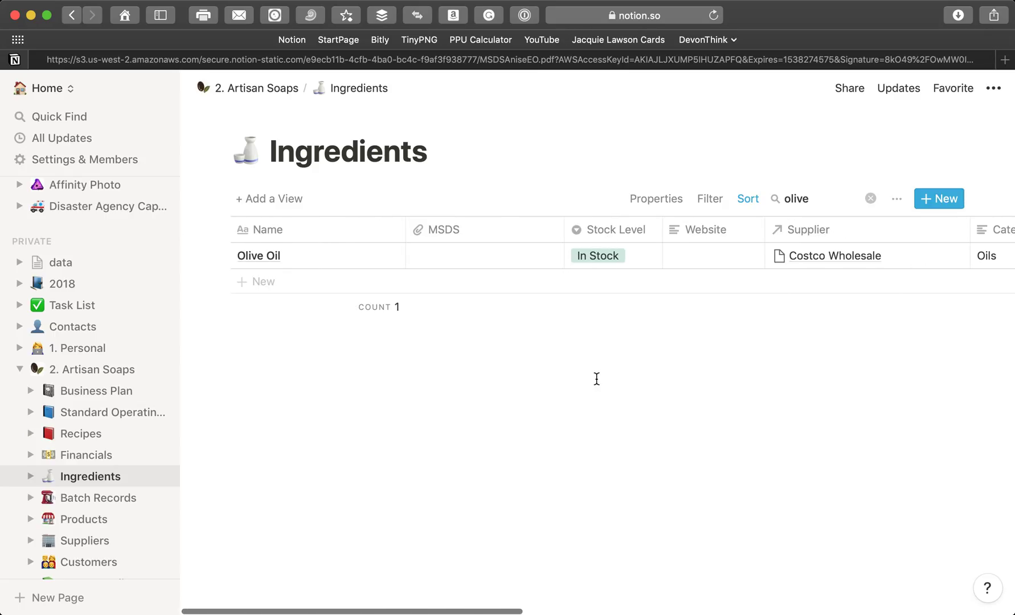
left_click(870, 198)
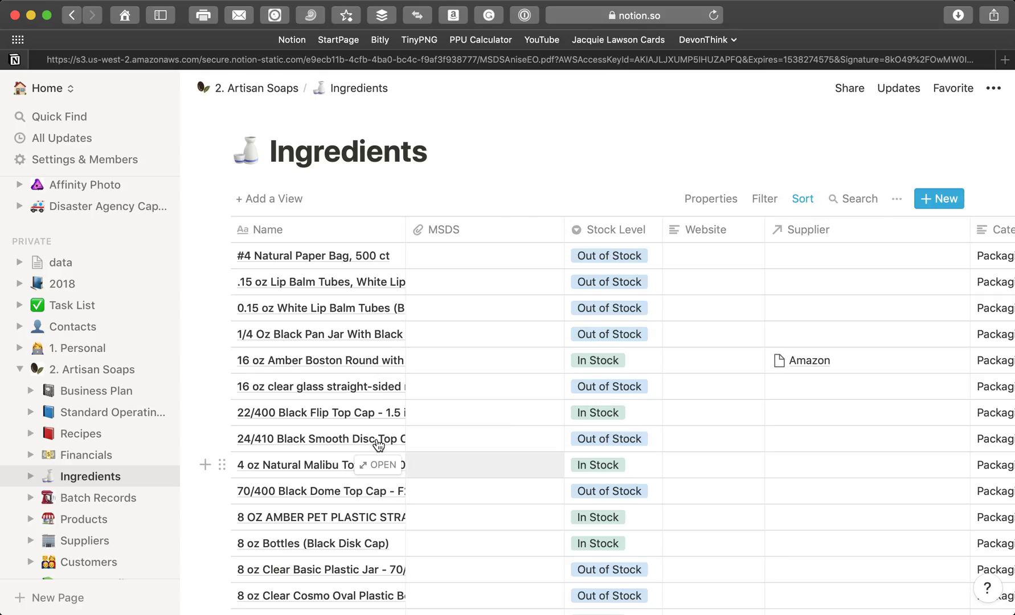
Step: Scroll down the full ingredient list to reach the Acai Flavor Oil row
scroll(540, 406, "right", 5)
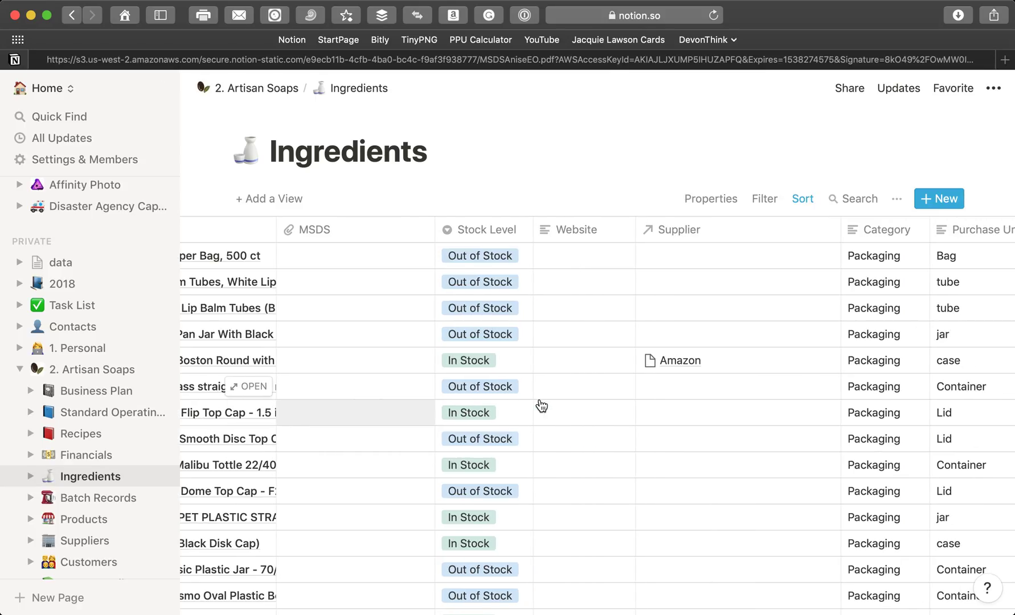
scroll(681, 260, "left", 5)
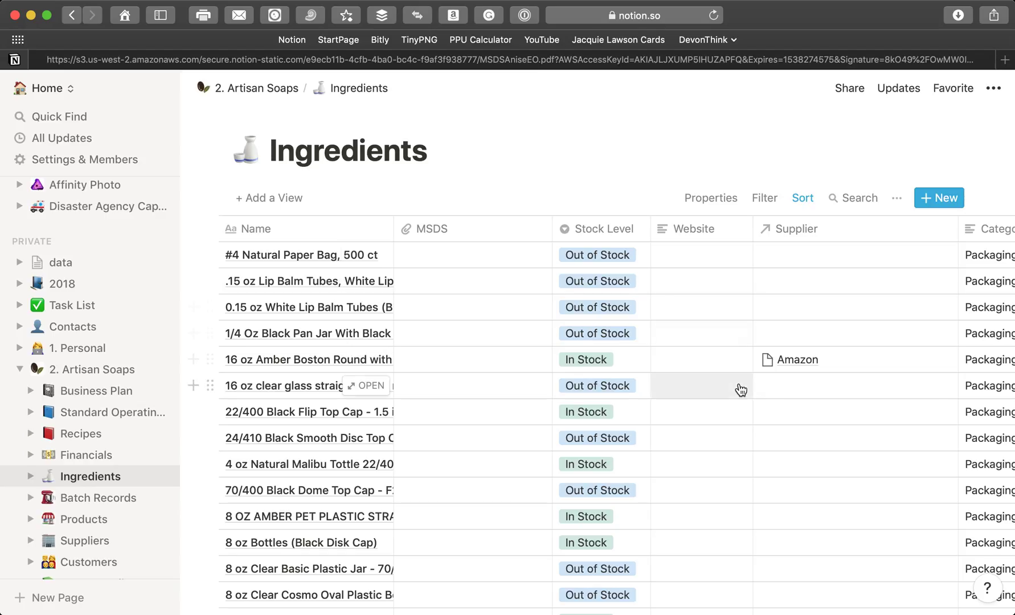
scroll(792, 417, "down", 1)
scroll(792, 416, "down", 5)
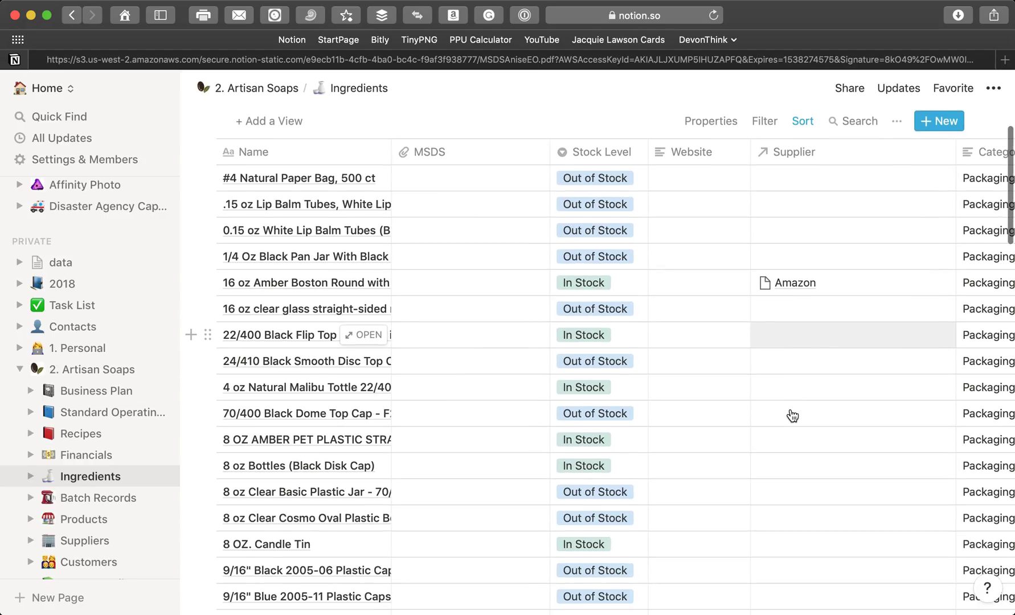
scroll(793, 417, "down", 4)
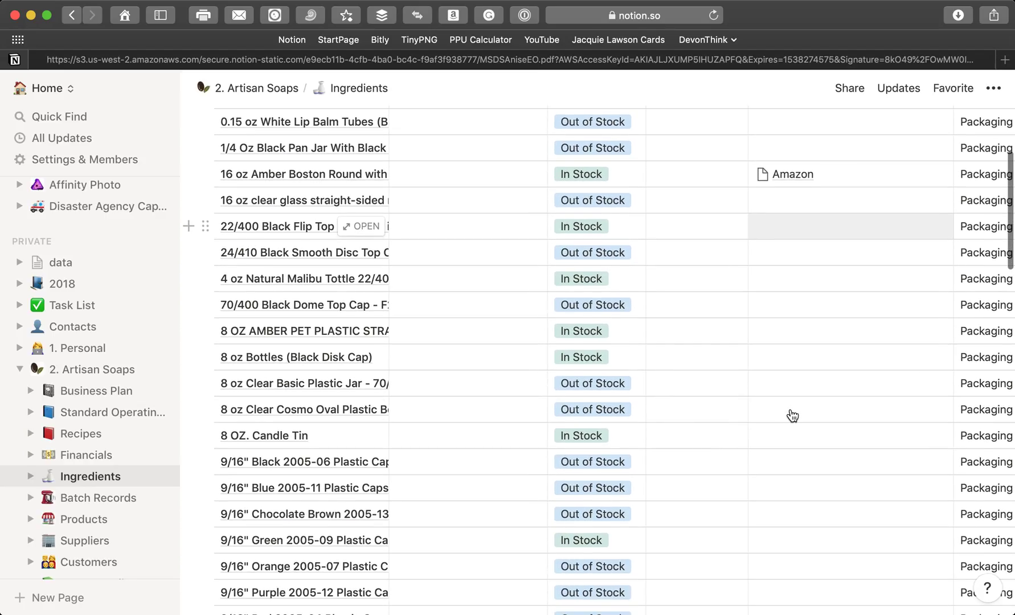
scroll(792, 416, "down", 9)
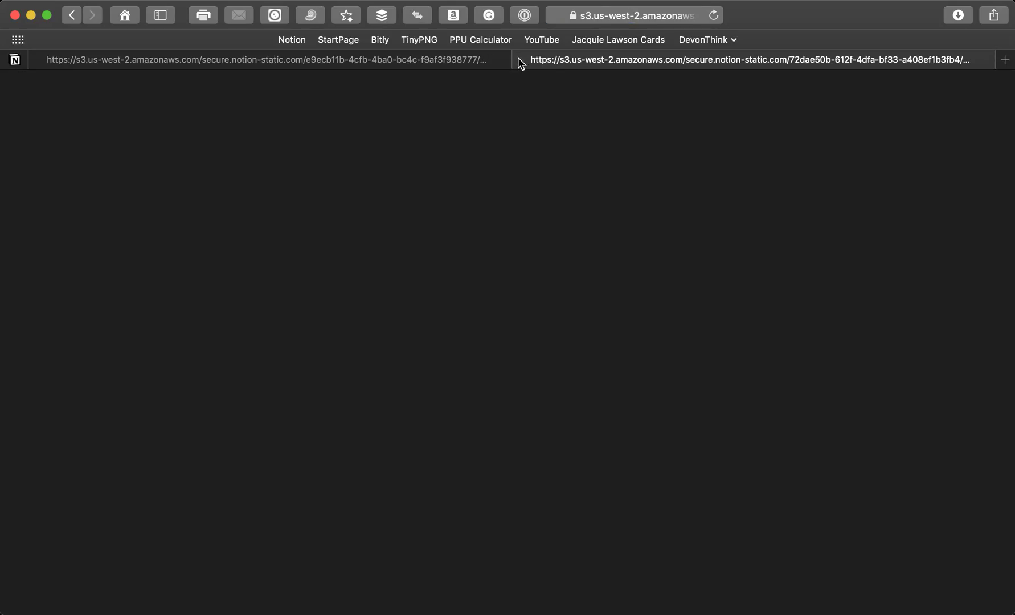
Step: Return to Notion and link Bramble Berry as Acai Flavor Oil's supplier
left_click(520, 60)
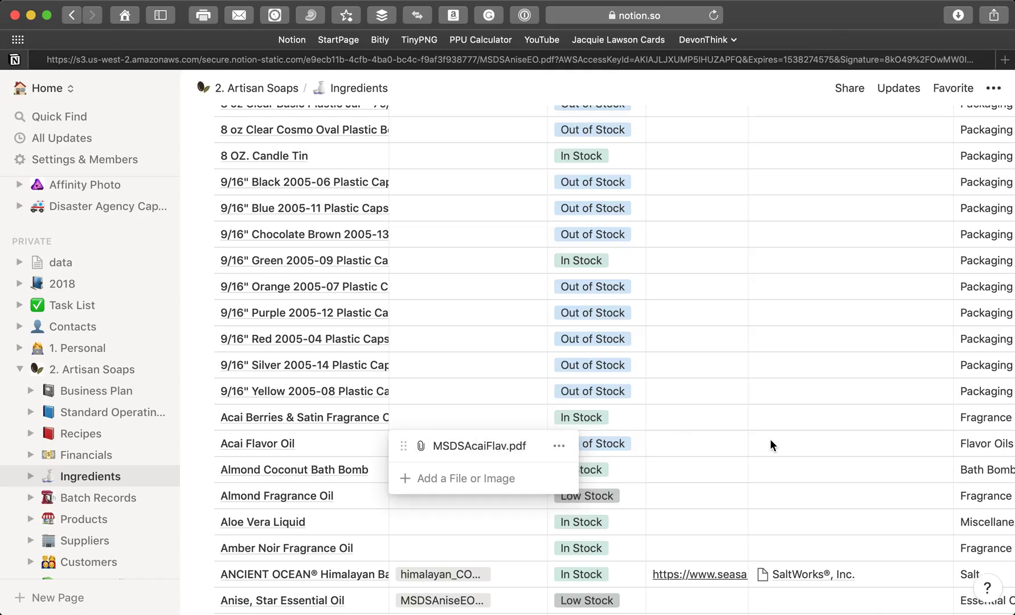
left_click(791, 446)
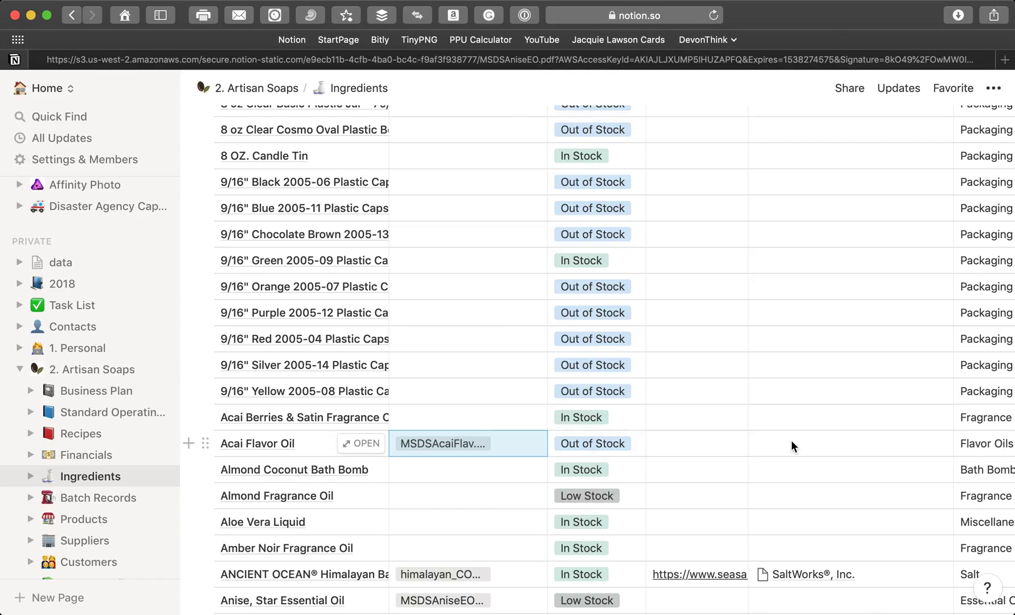
left_click(791, 447)
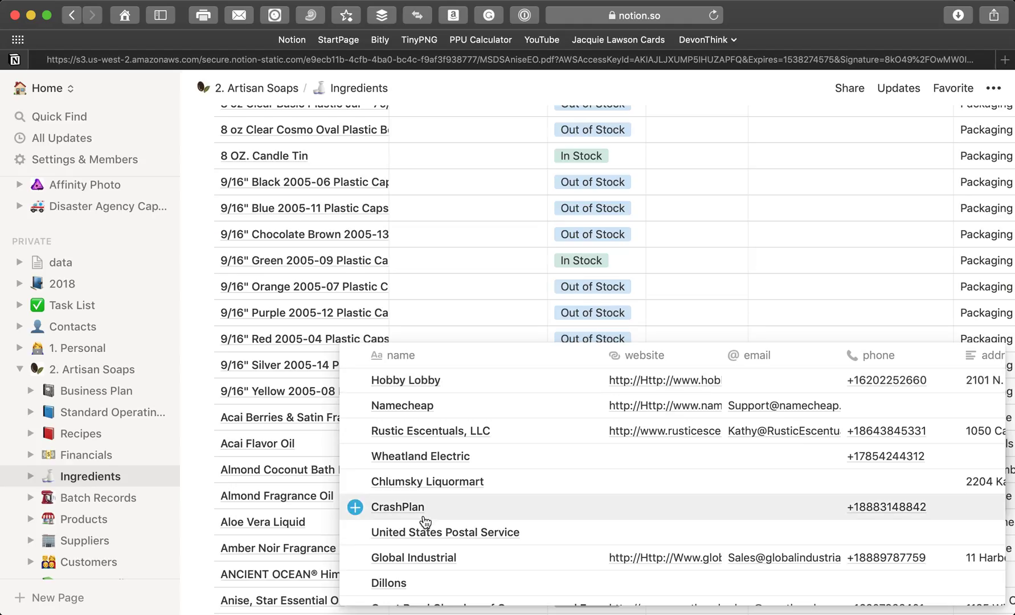
type("ram")
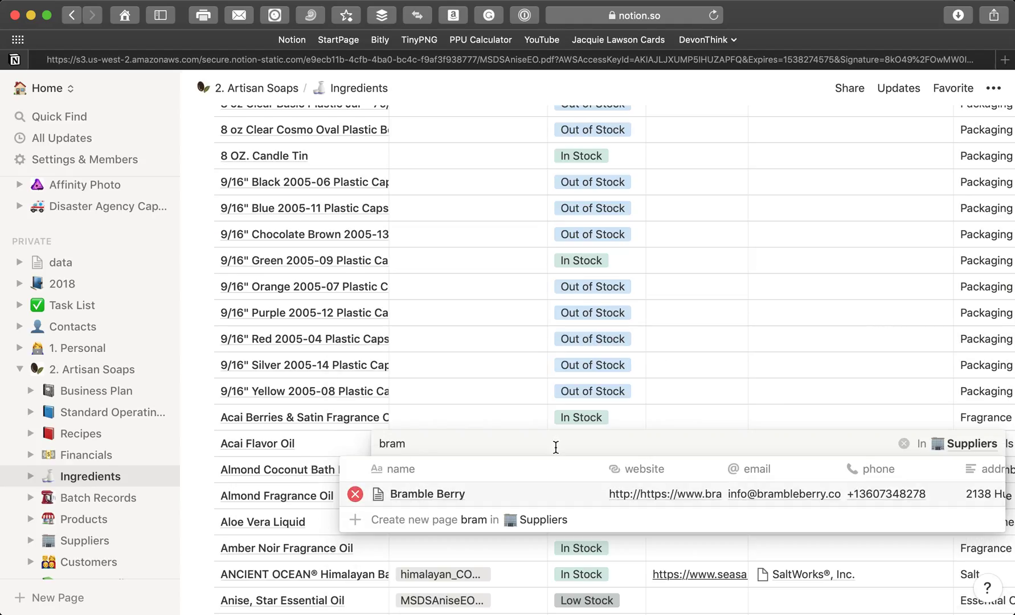
left_click(789, 409)
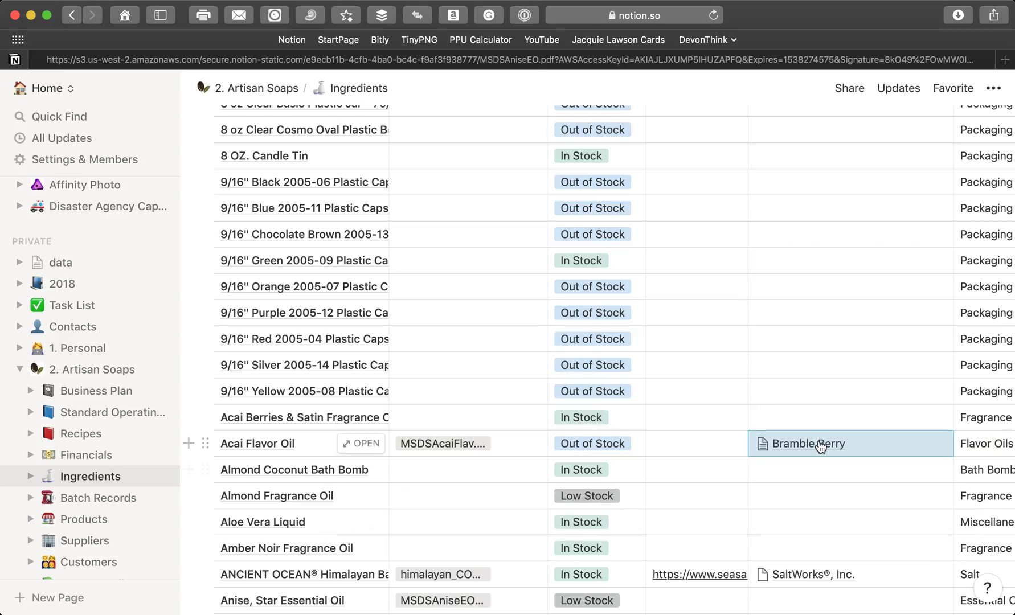
Step: Review Bramble Berry's fields in the supplier relation popup, then close and reopen it
left_click(802, 451)
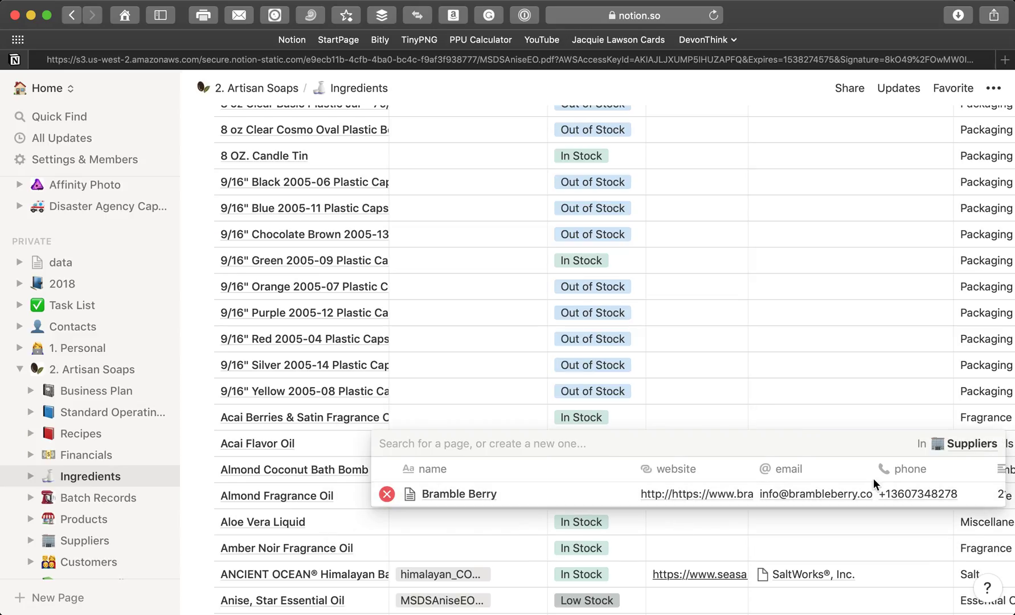
scroll(867, 508, "right", 3)
scroll(865, 498, "right", 5)
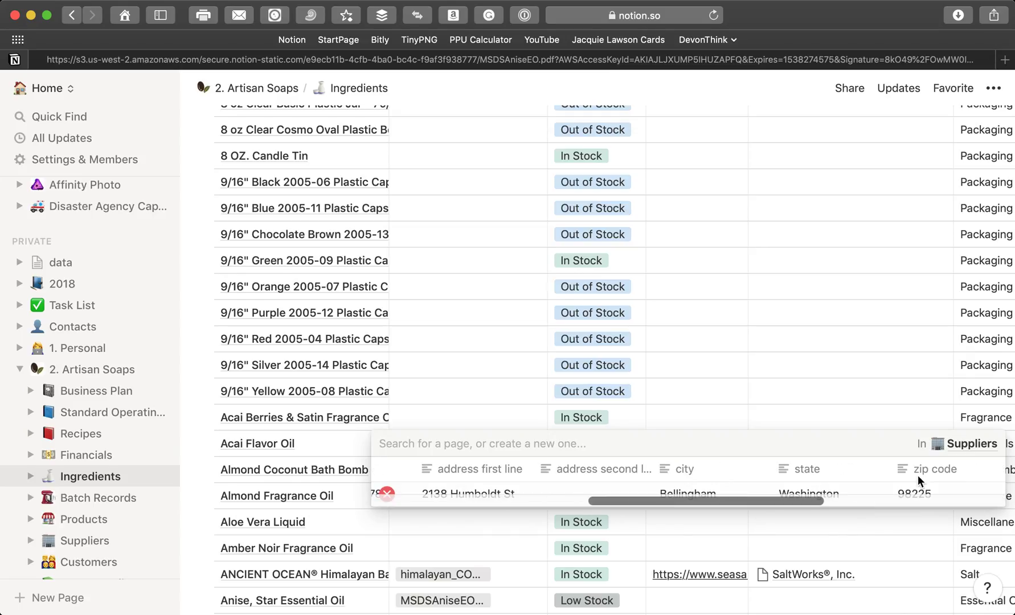
scroll(914, 493, "right", 5)
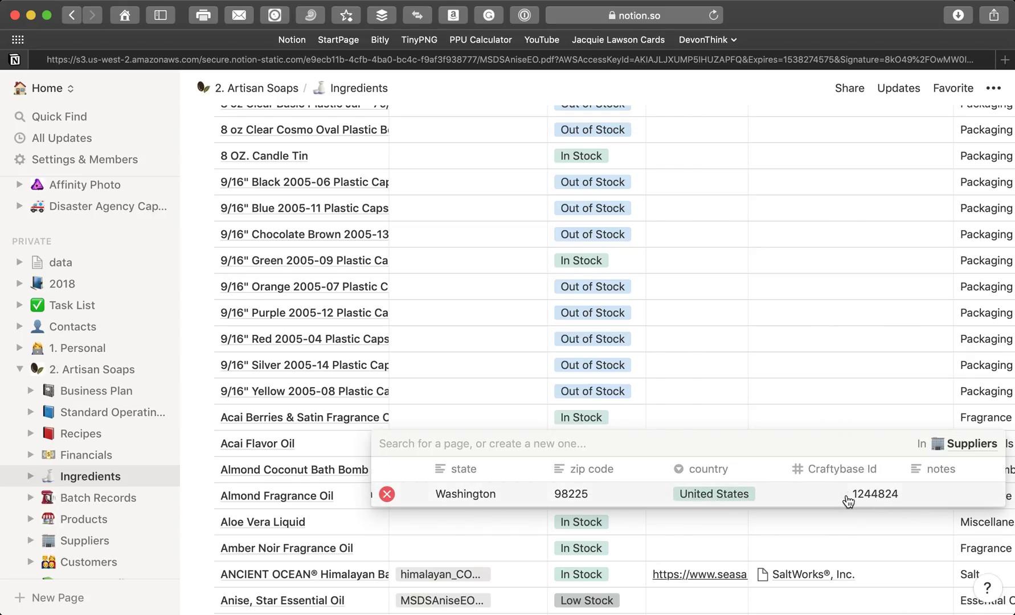
scroll(854, 495, "right", 5)
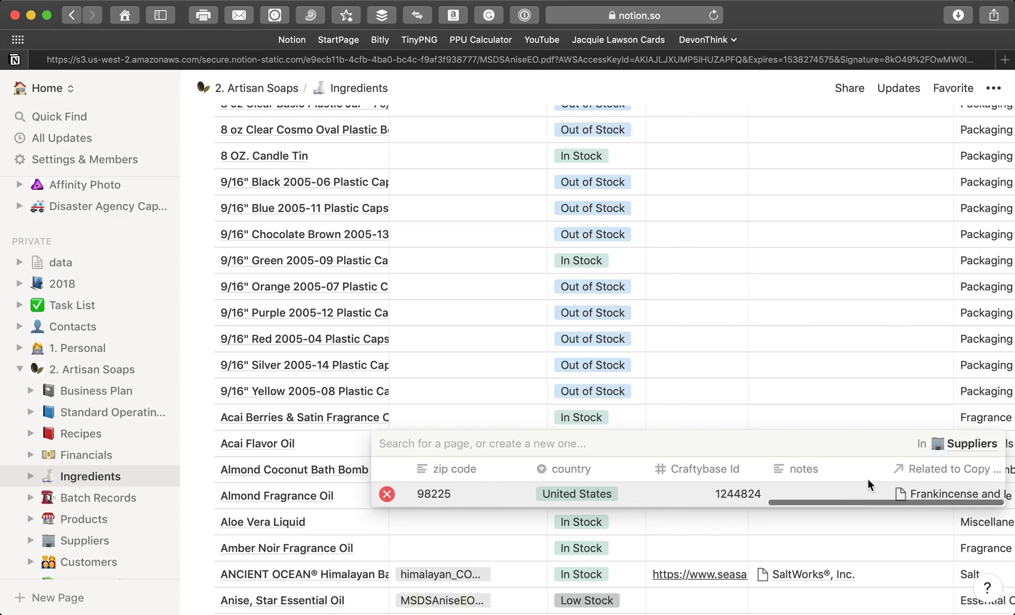
scroll(830, 500, "left", 4)
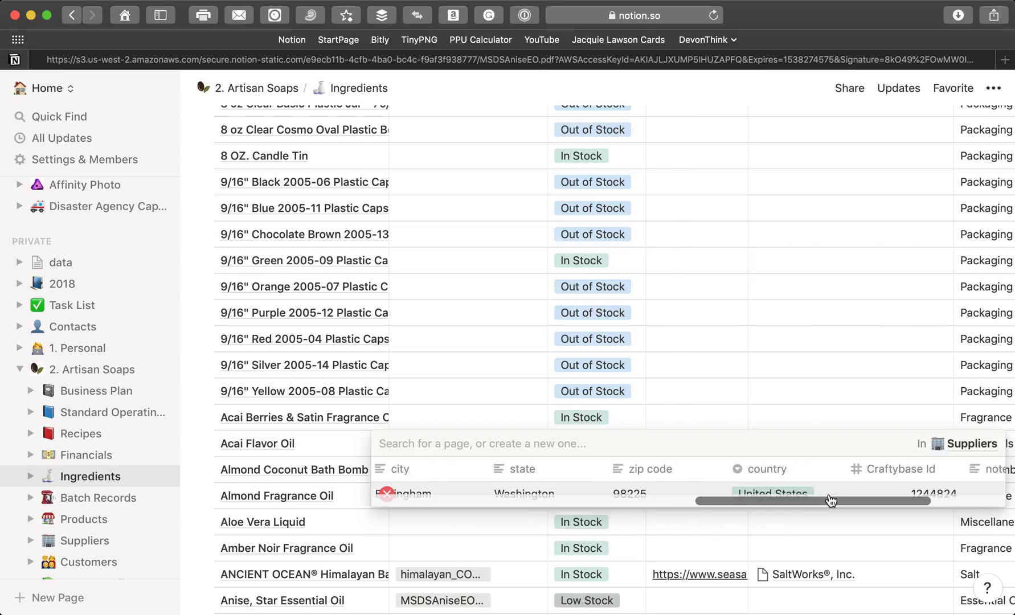
scroll(831, 500, "left", 4)
left_click(851, 416)
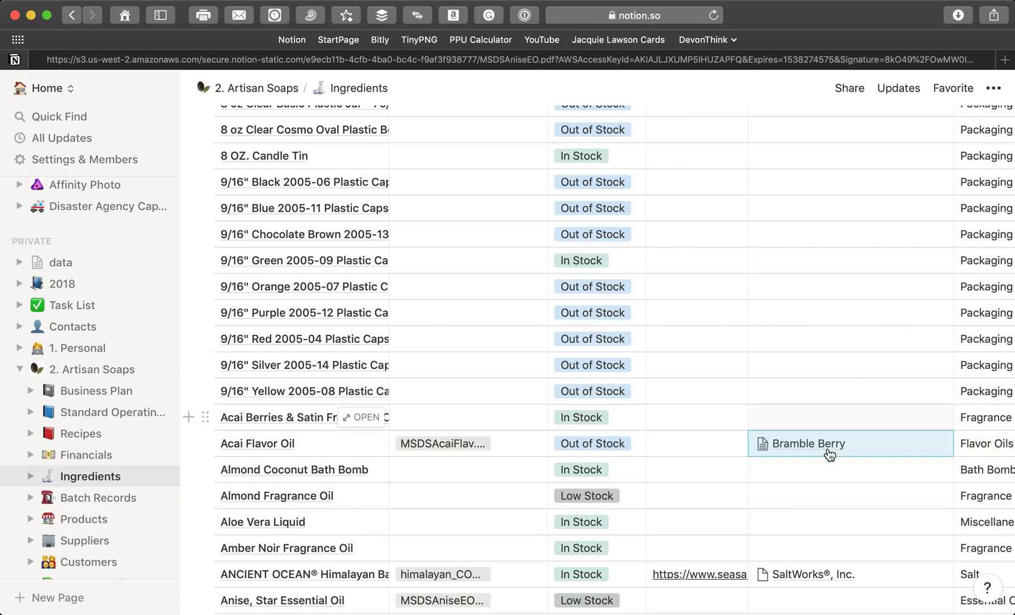
left_click(815, 444)
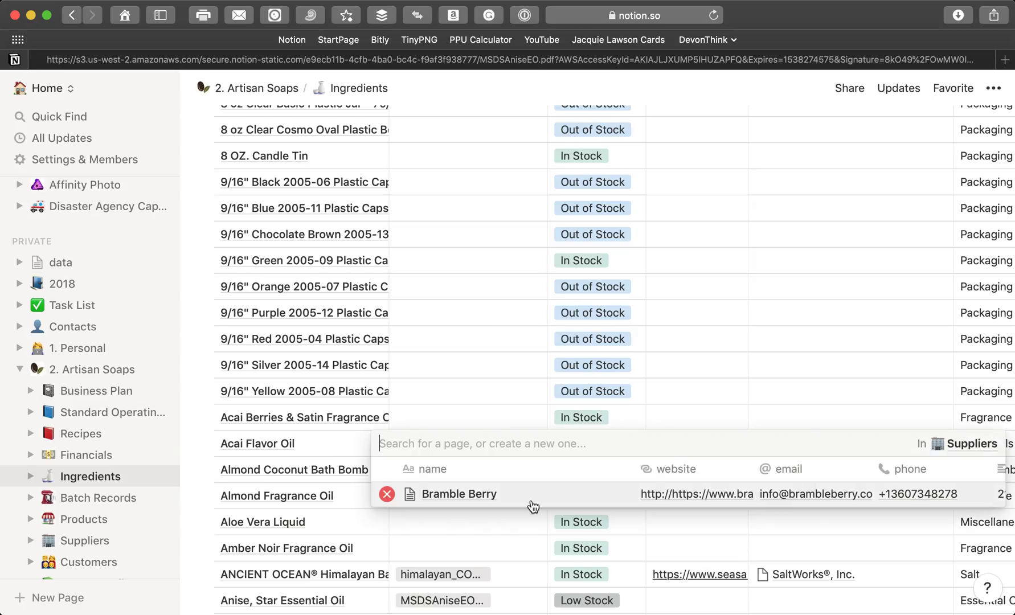
Step: Preview the Bramble Berry supplier page, then close it and scroll the Ingredients table sideways
left_click(445, 493)
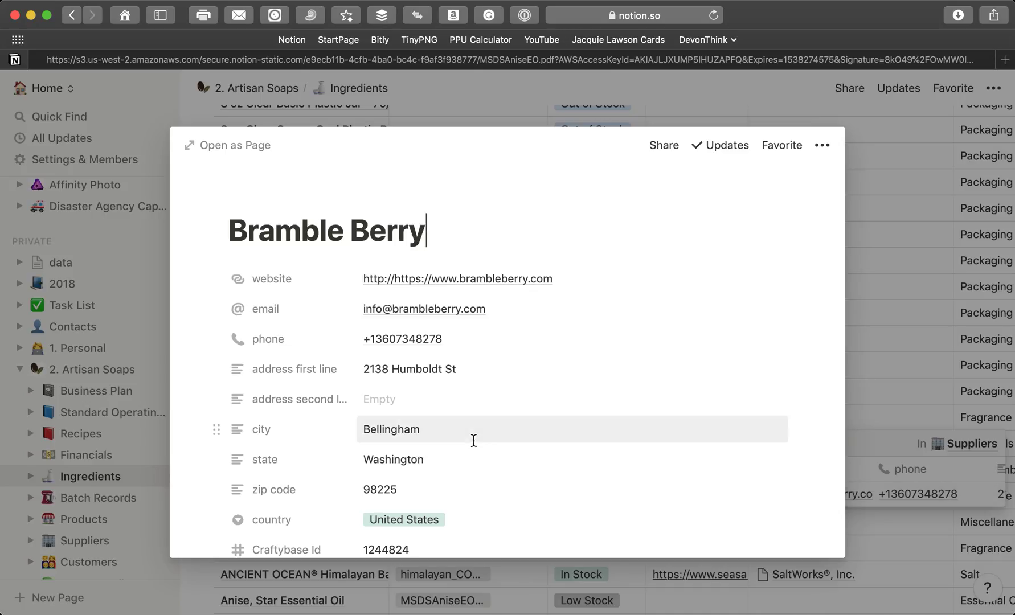
scroll(473, 440, "down", 10)
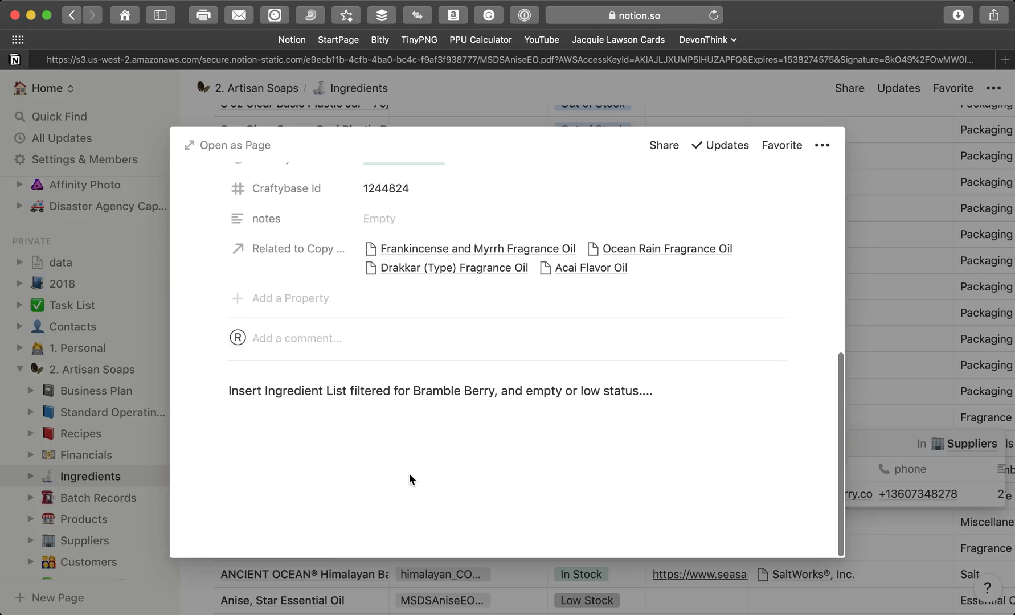
scroll(407, 365, "up", 10)
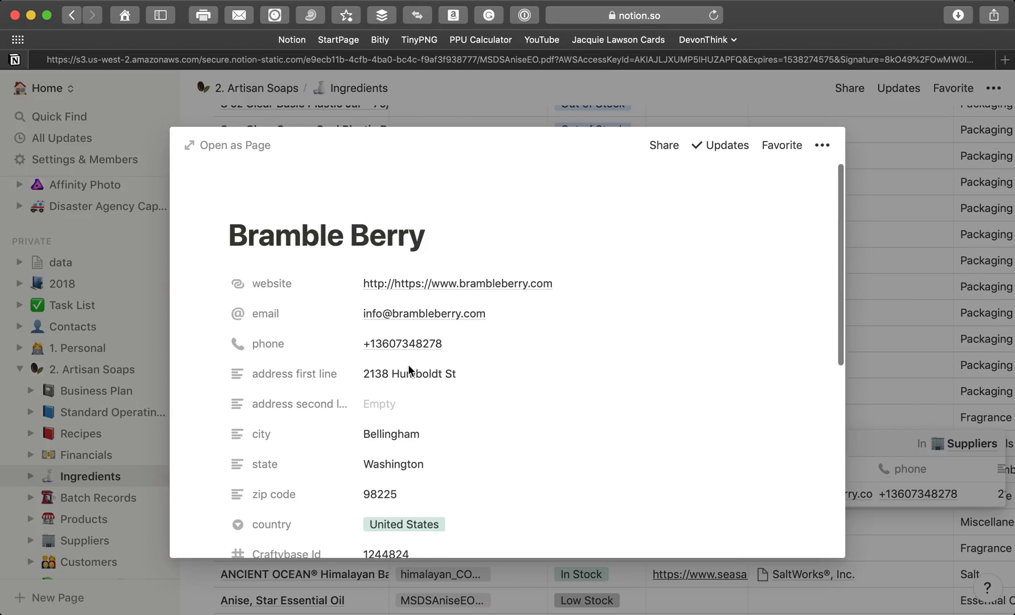
left_click(745, 103)
scroll(839, 481, "right", 5)
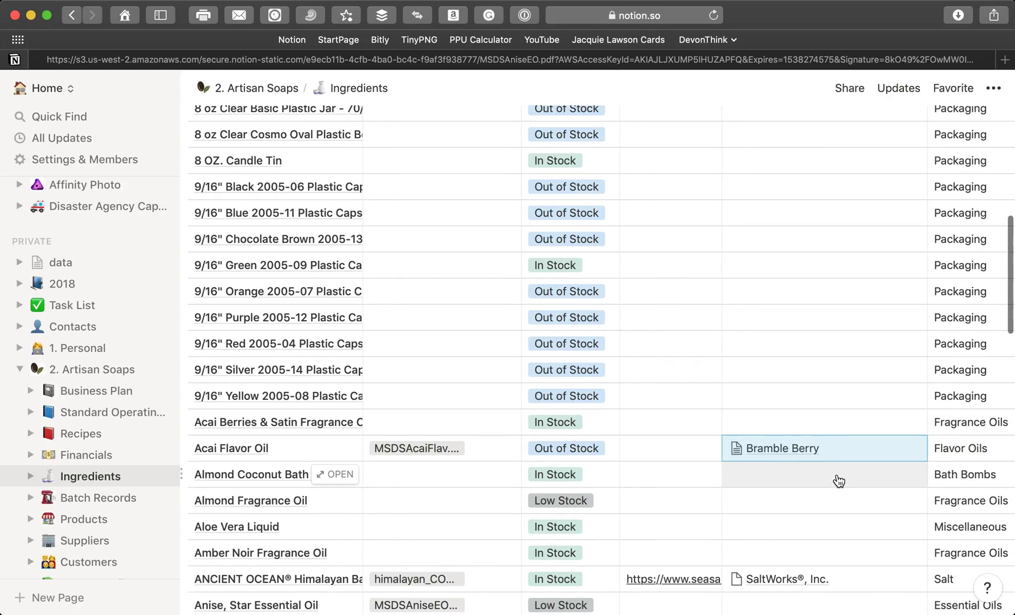
scroll(837, 481, "right", 8)
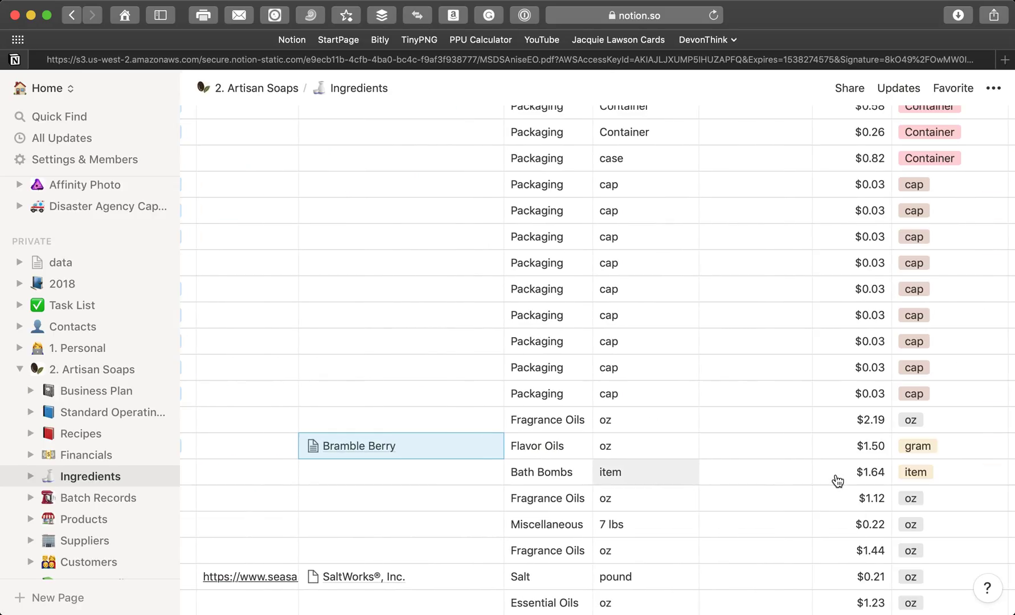
scroll(837, 482, "left", 7)
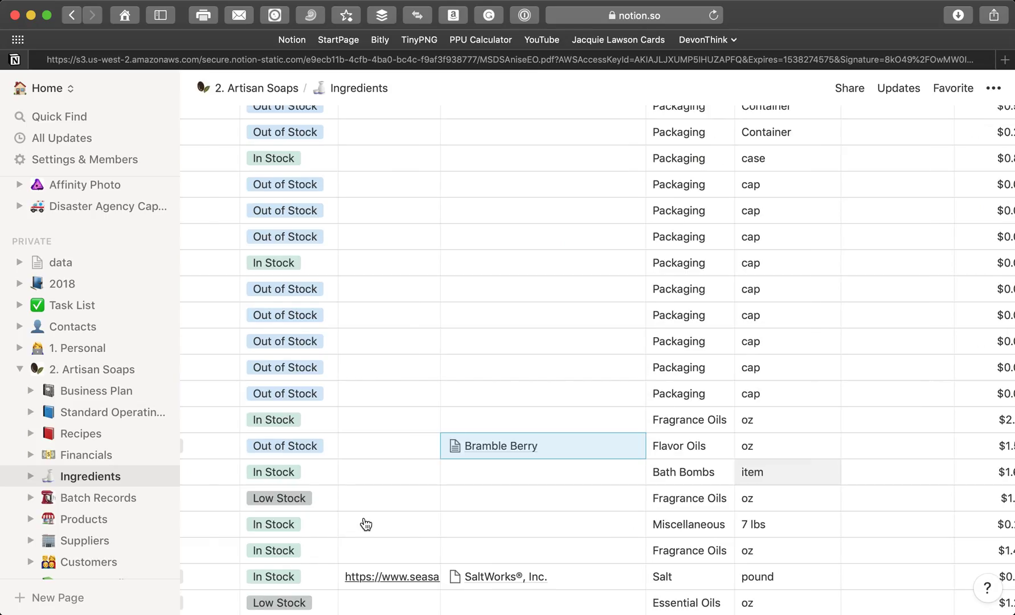
Step: Go to Batch Records, scroll across its quantity, Shopify, shelf-date and minutes columns, and check its views
left_click(90, 498)
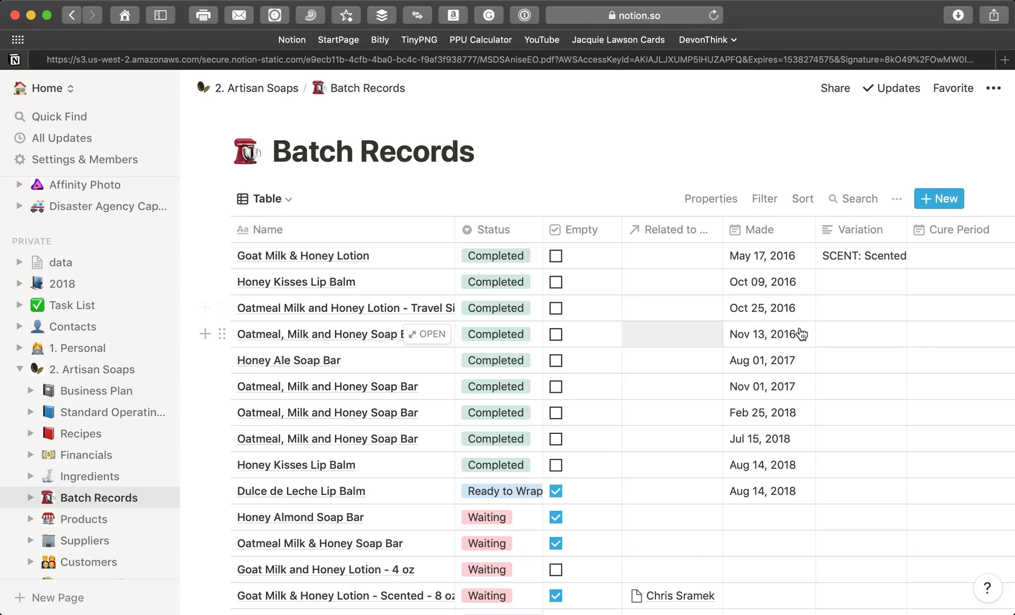
scroll(774, 359, "right", 3)
scroll(776, 358, "right", 5)
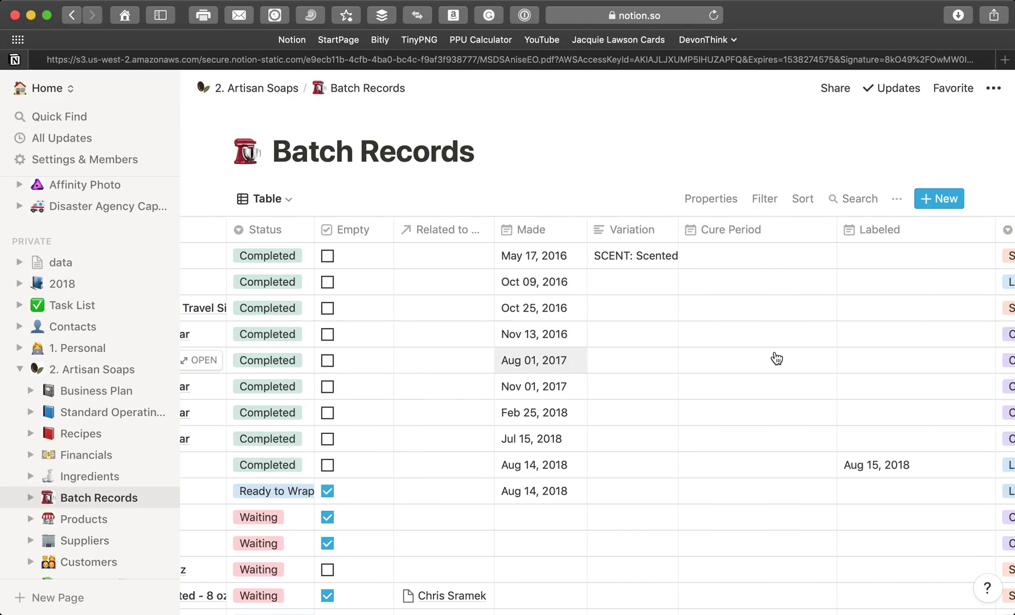
scroll(750, 295, "right", 3)
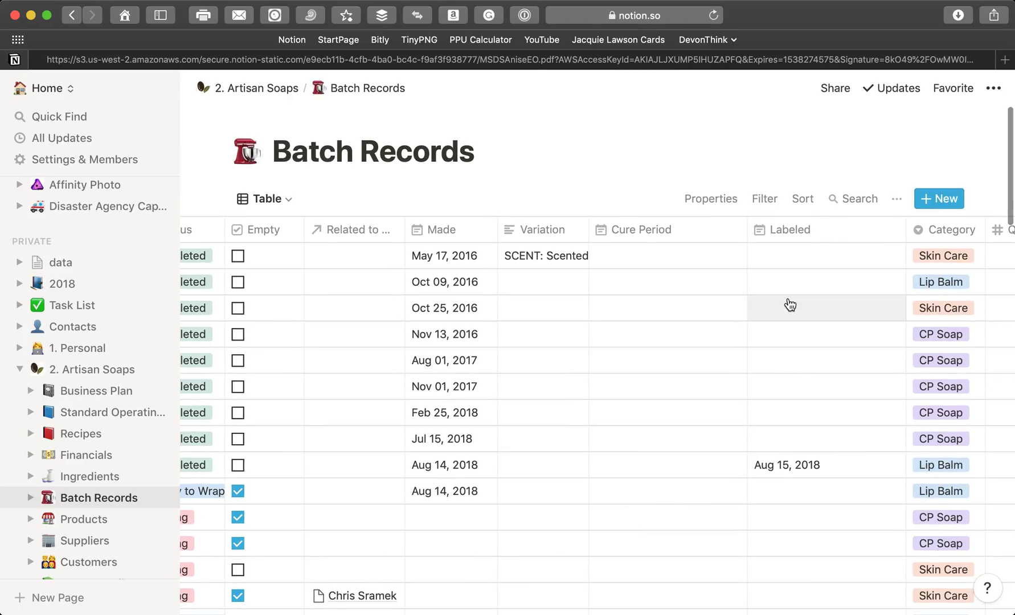
scroll(788, 302, "right", 8)
scroll(853, 296, "right", 14)
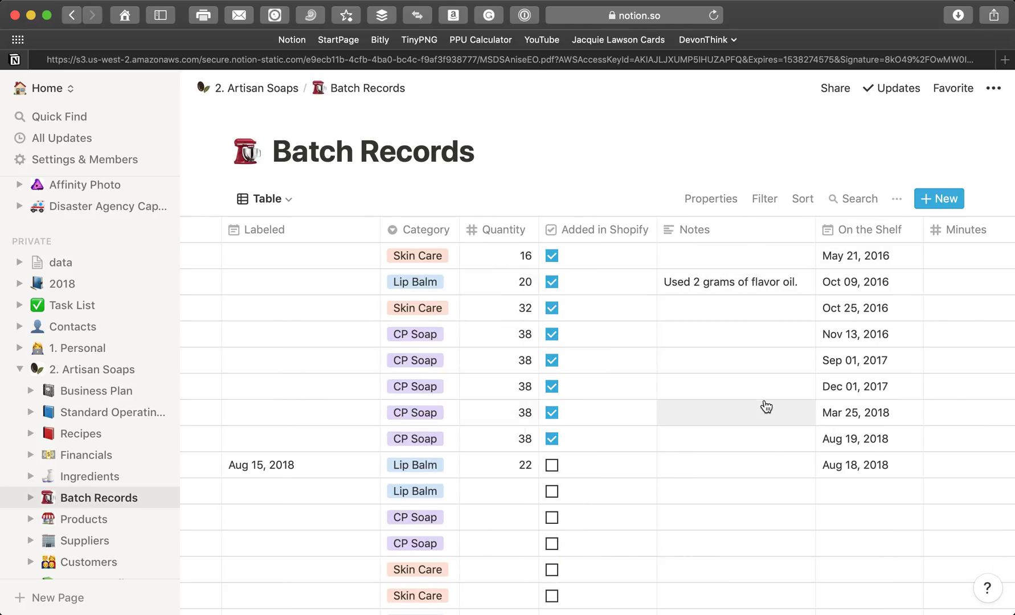
scroll(764, 408, "right", 5)
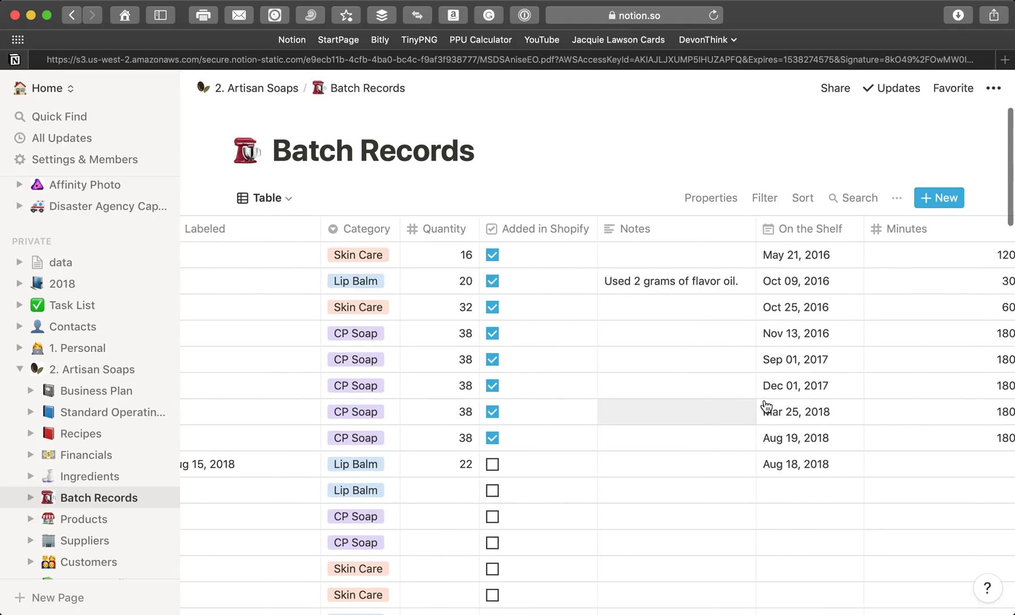
left_click(279, 199)
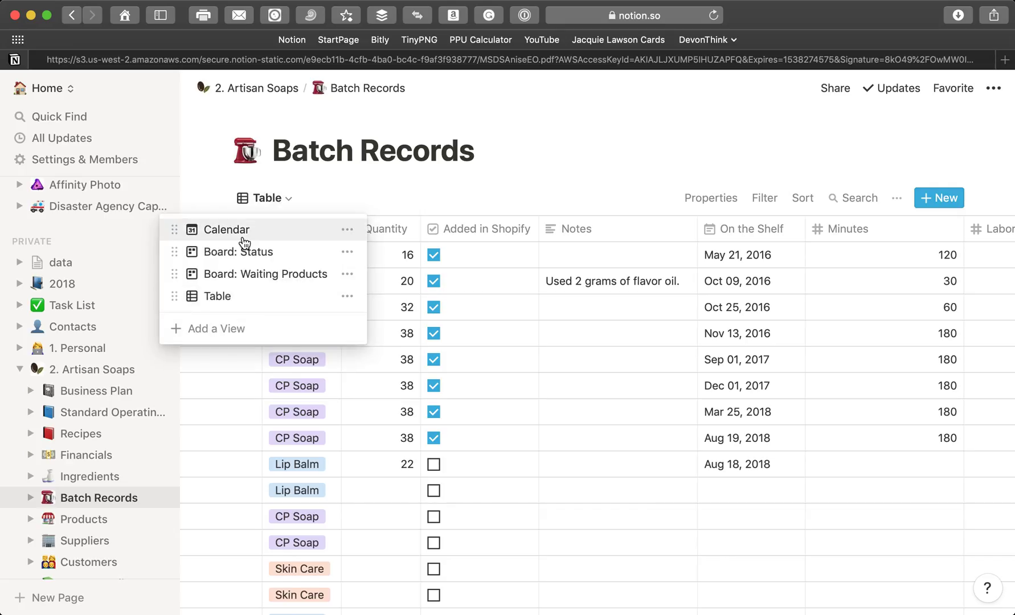
left_click(761, 197)
Step: Add a 'Status is Waiting' filter to the Batch Records table and scroll the filtered rows
left_click(763, 198)
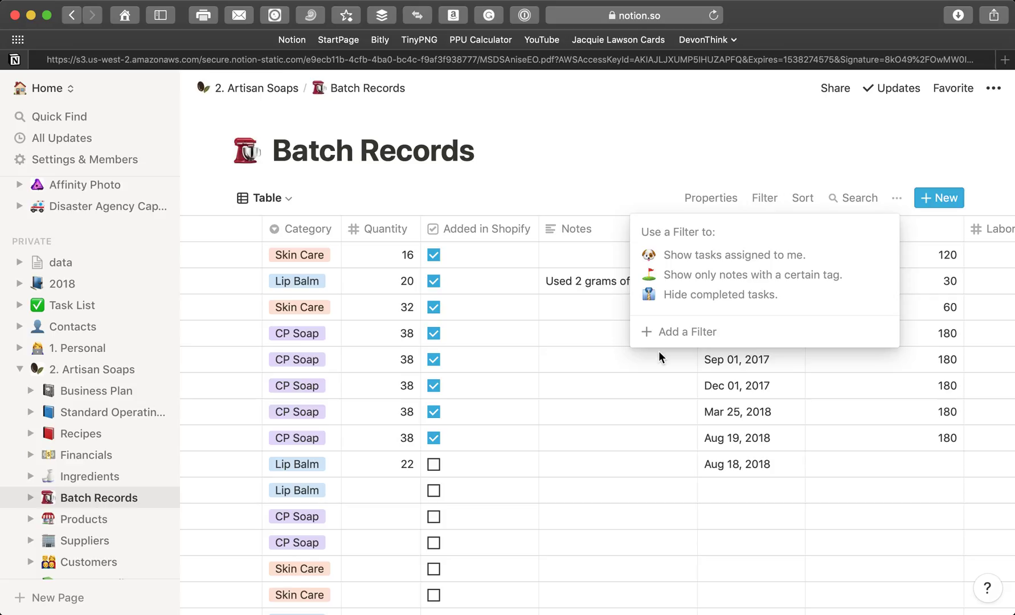
left_click(667, 335)
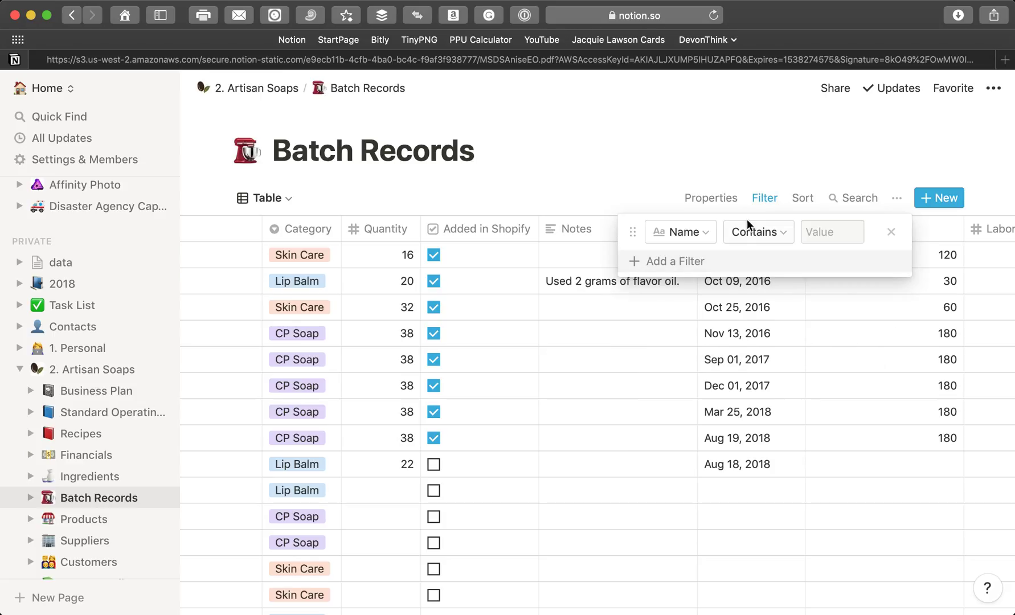
left_click(696, 232)
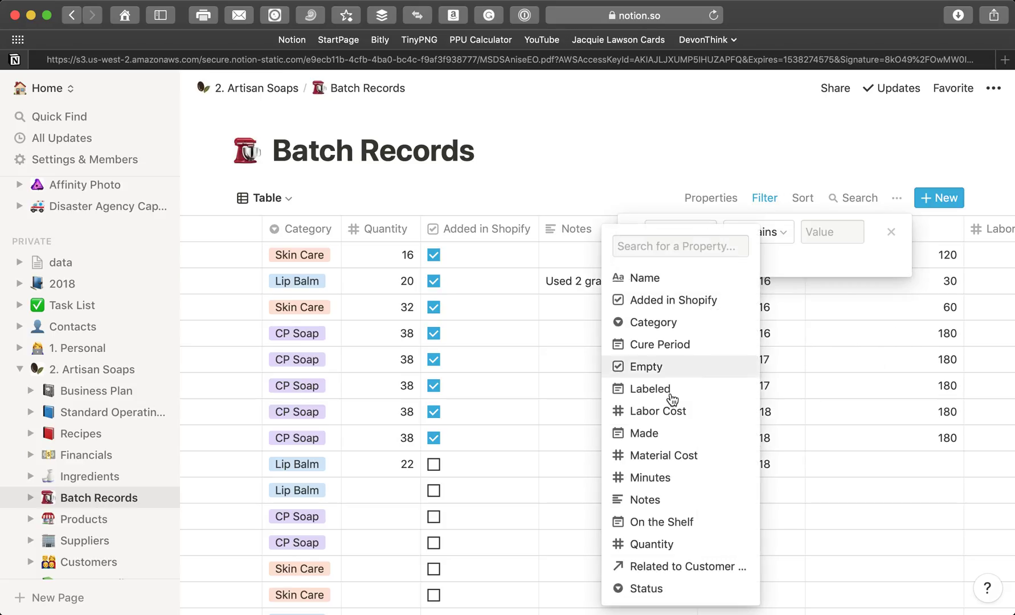
scroll(651, 593, "down", 1)
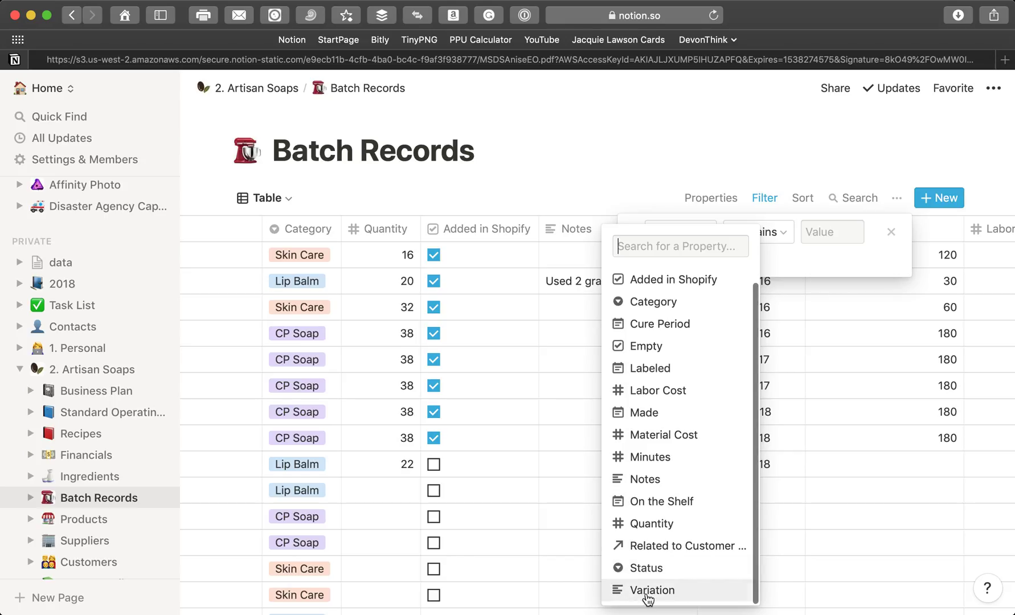
left_click(646, 568)
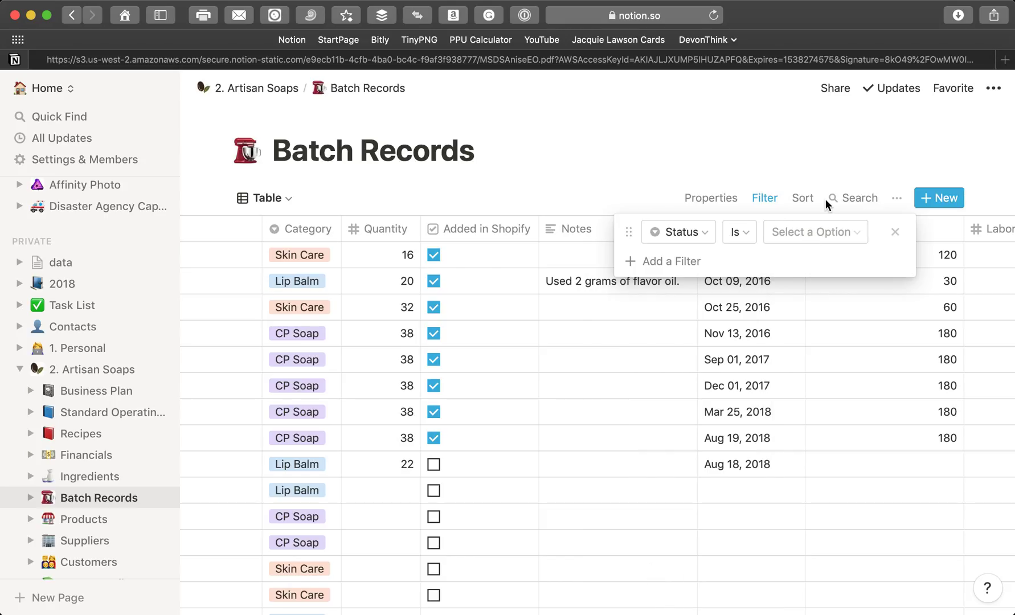
left_click(818, 231)
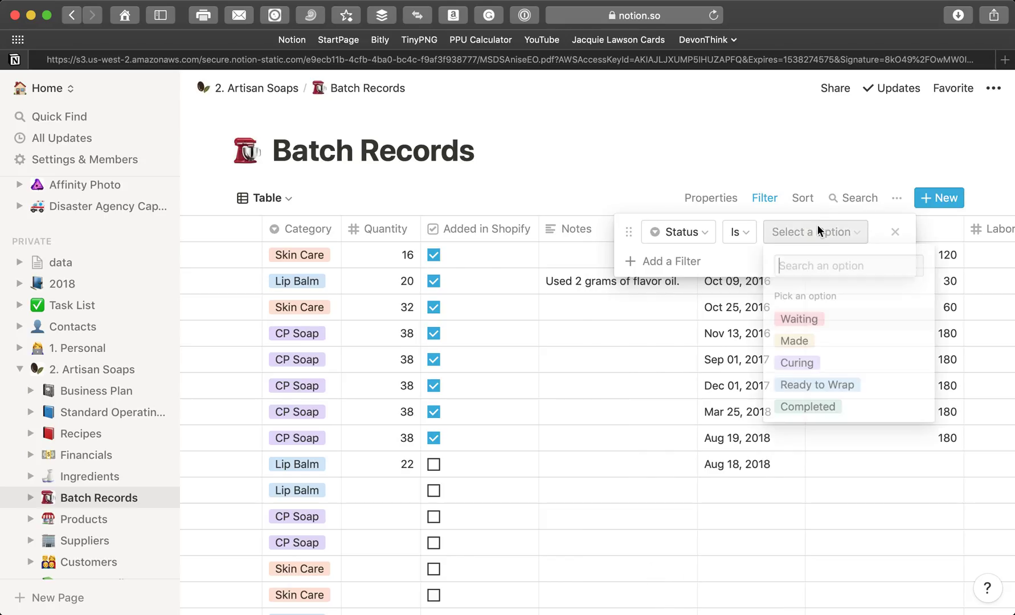
left_click(800, 321)
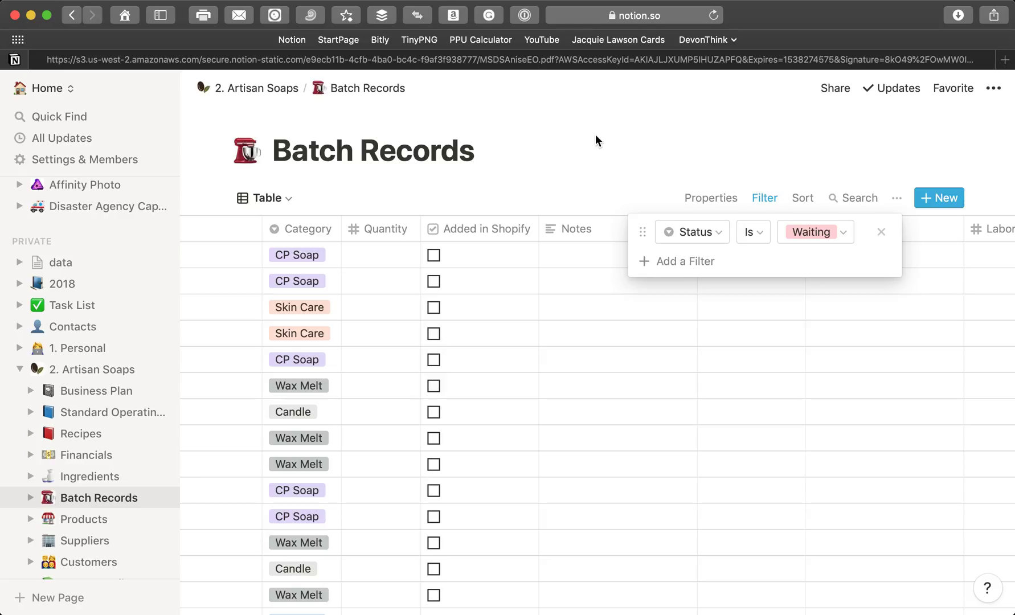
left_click(593, 154)
scroll(579, 359, "left", 10)
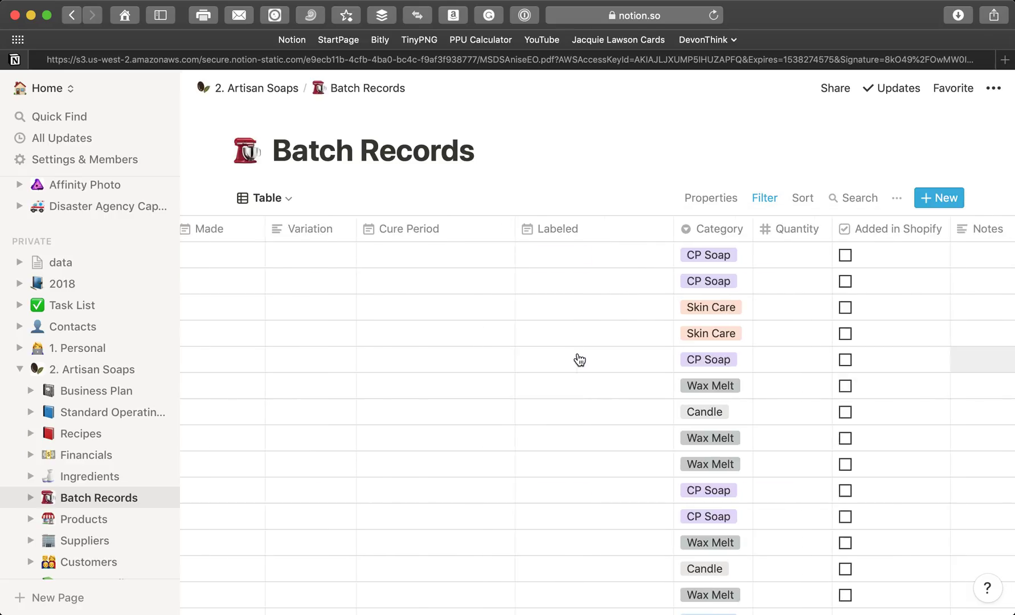
scroll(579, 359, "left", 7)
scroll(579, 358, "down", 20)
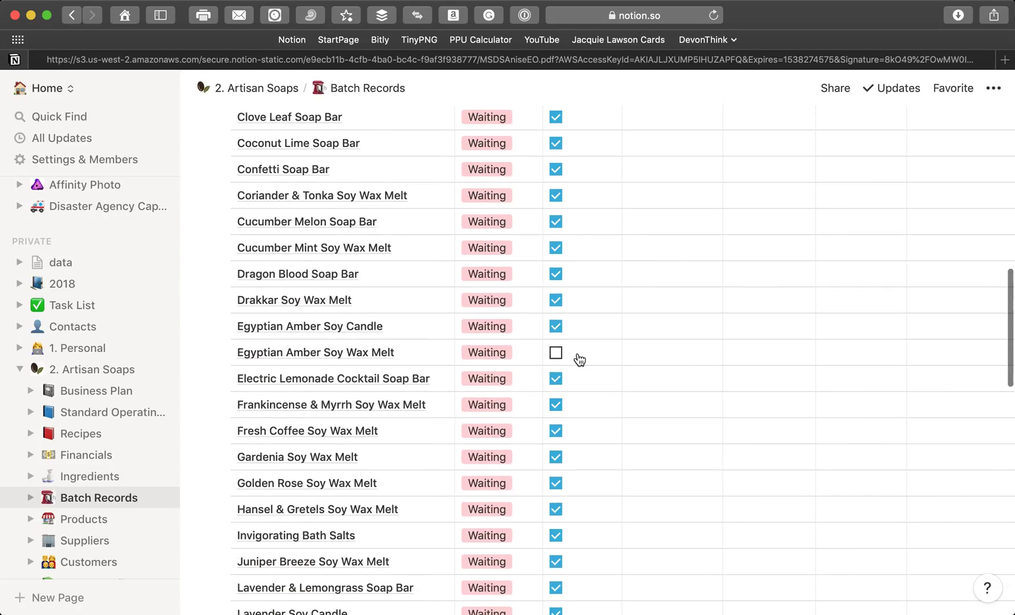
scroll(579, 359, "up", 20)
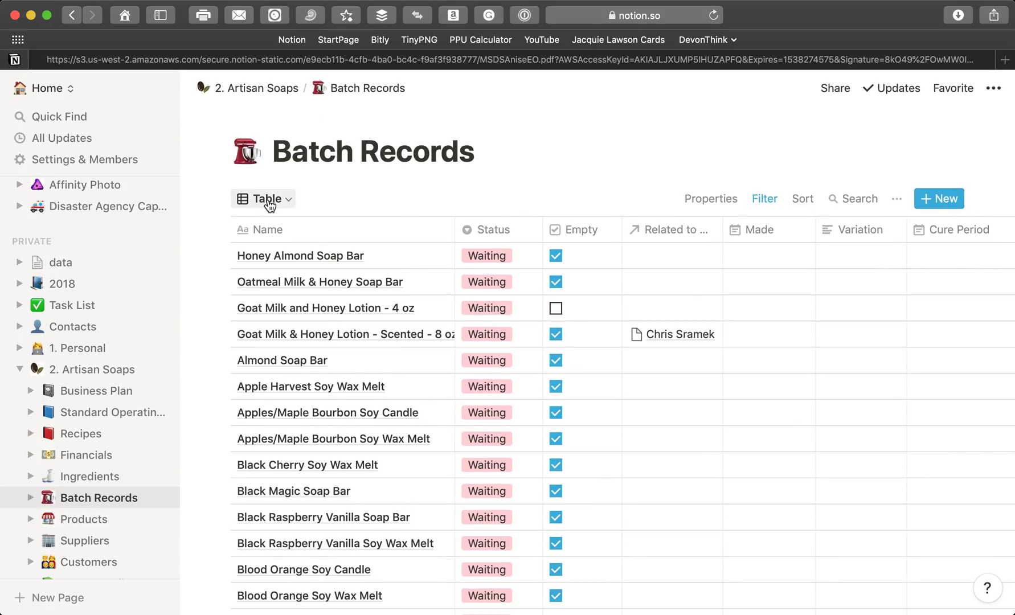
left_click(270, 202)
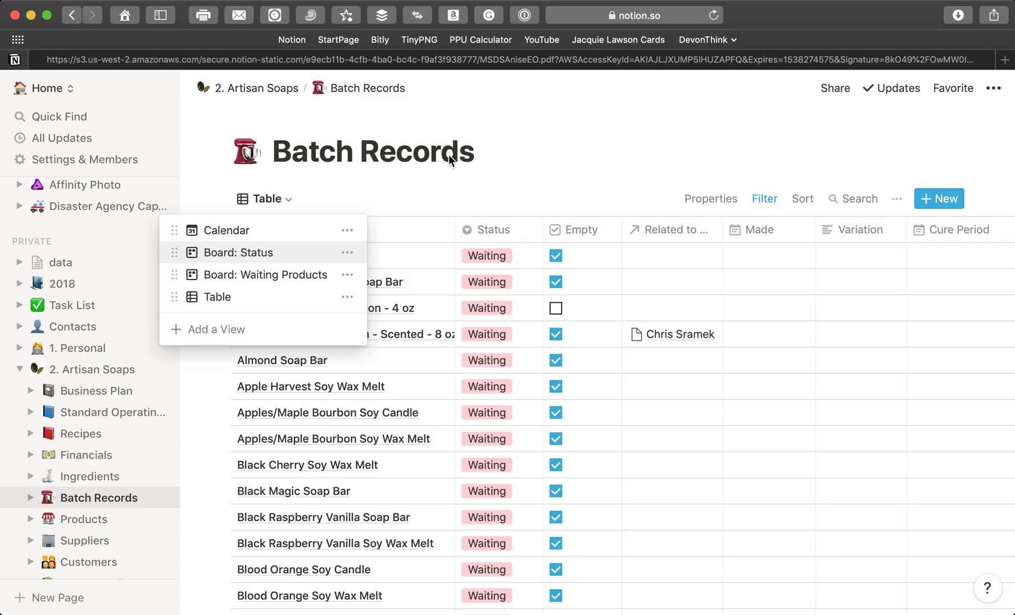
left_click(239, 253)
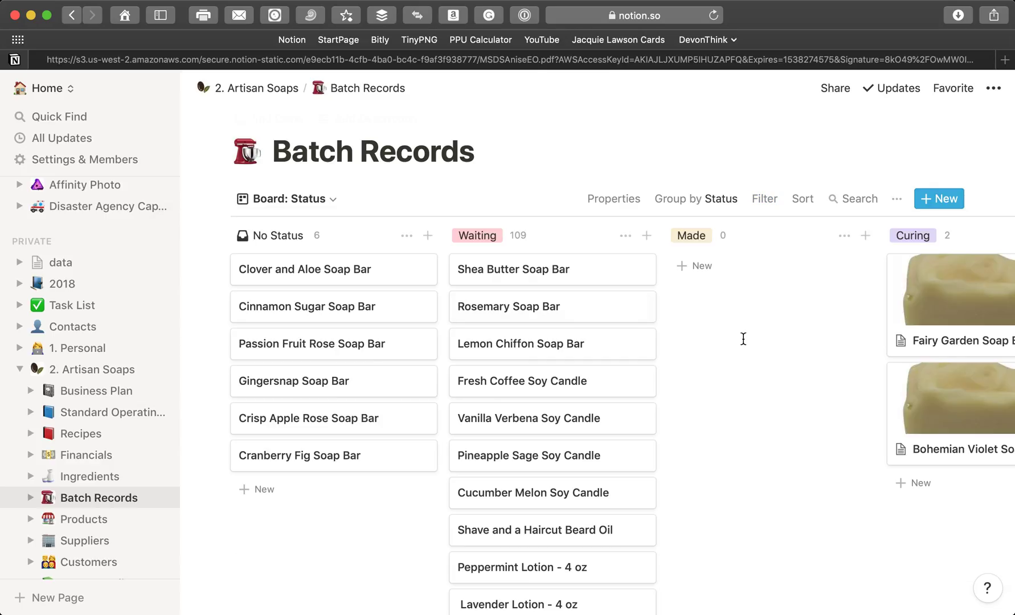
scroll(743, 340, "right", 6)
scroll(743, 340, "right", 6)
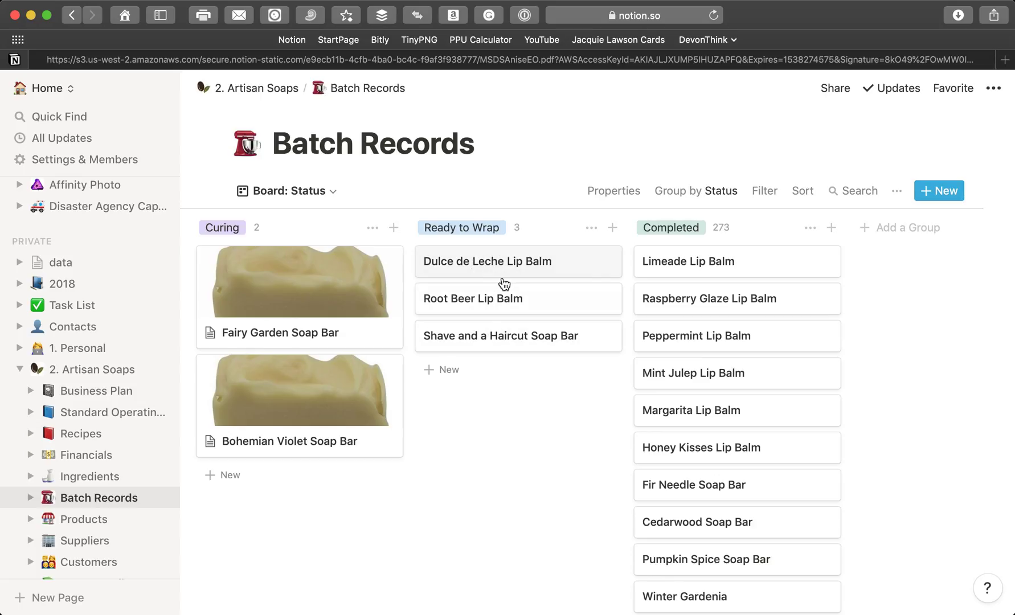
scroll(494, 317, "left", 3)
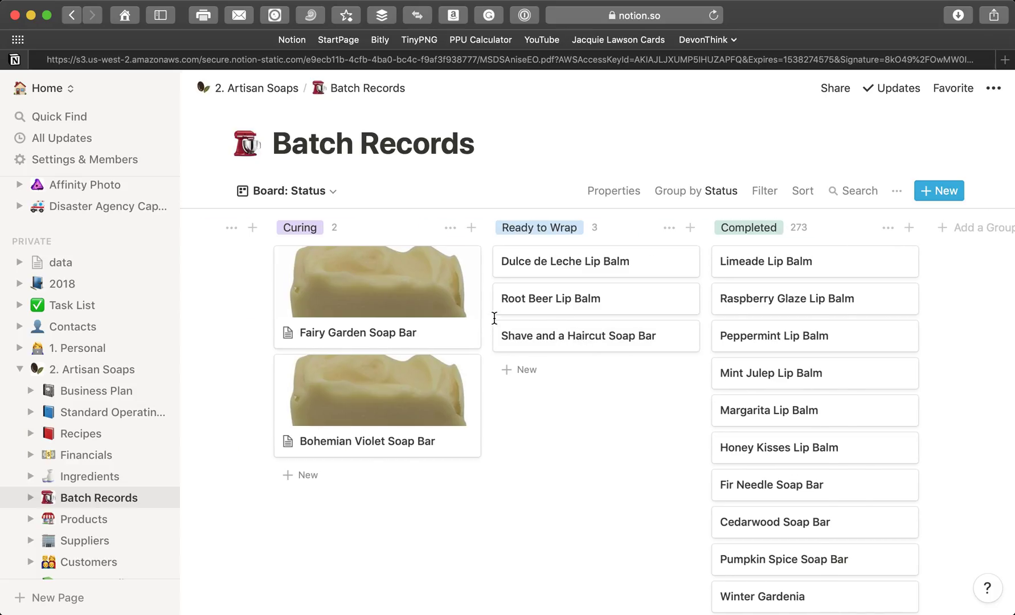
scroll(494, 317, "left", 3)
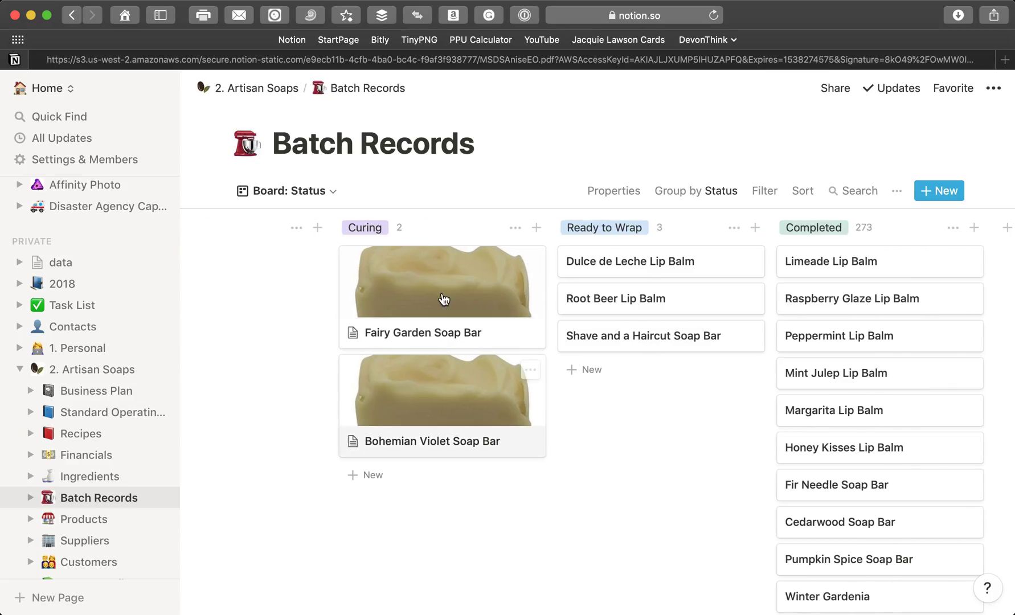
scroll(426, 402, "left", 8)
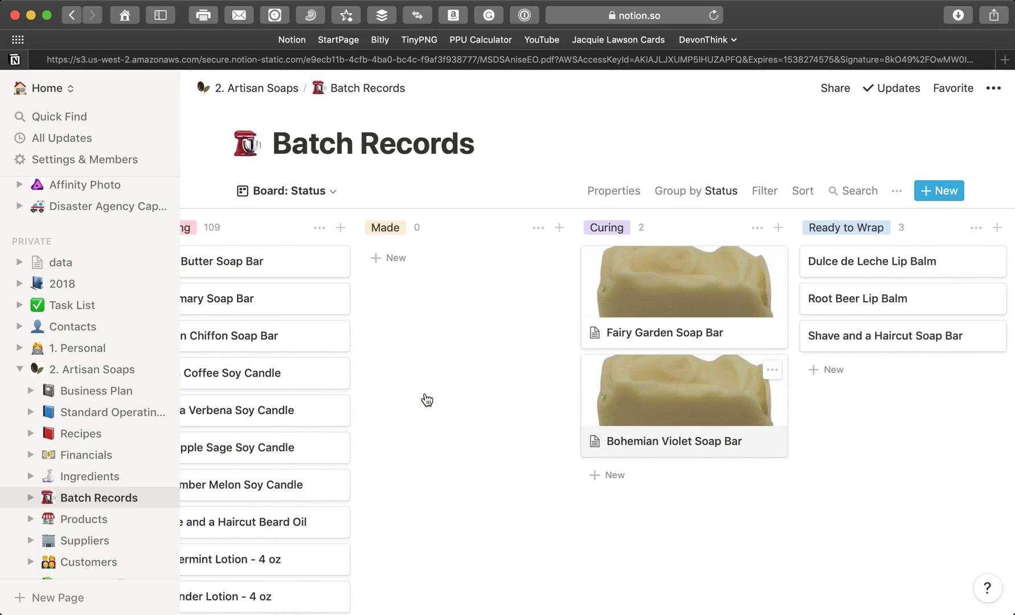
scroll(426, 402, "left", 6)
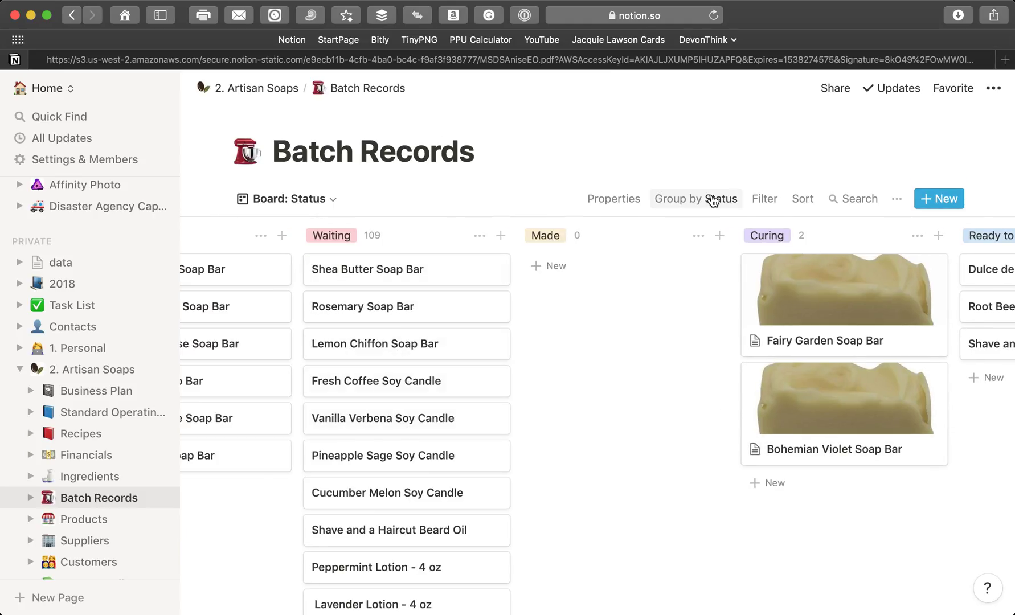
Step: Add a Category is CP Soap filter to the Batch Records board, cutting Waiting to 18 batches
left_click(765, 201)
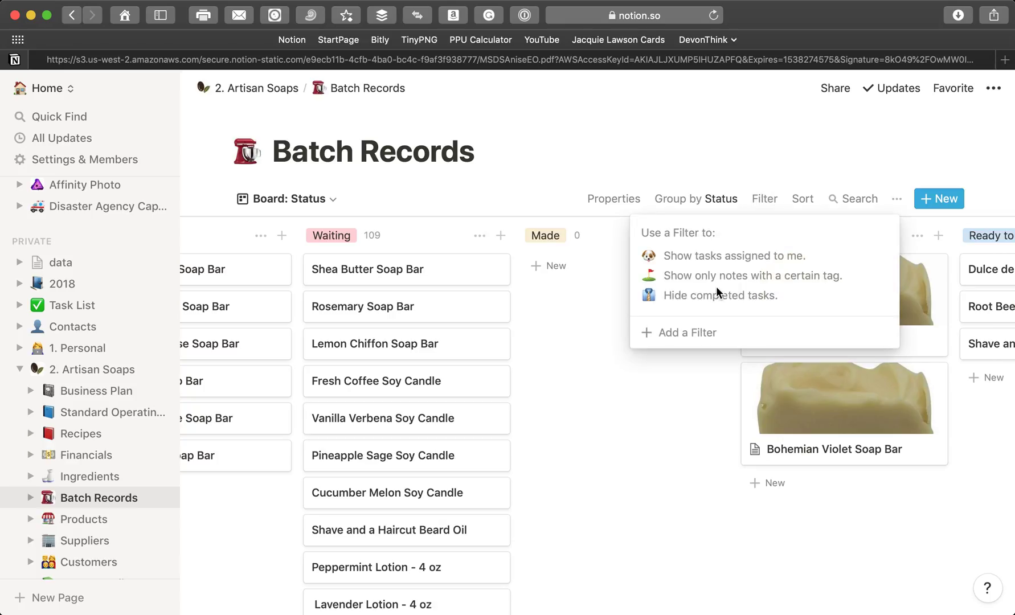
left_click(697, 344)
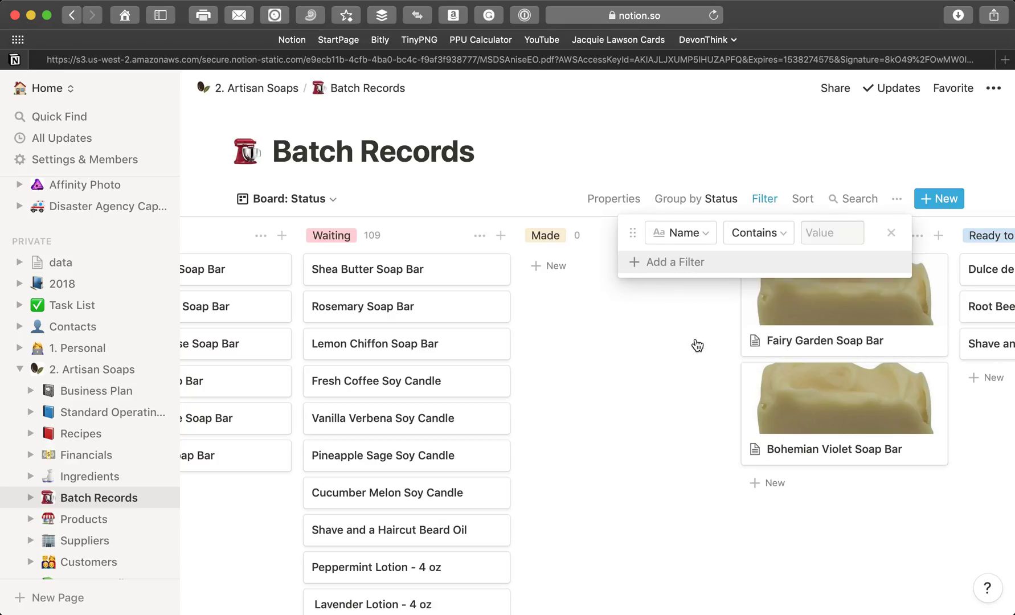
left_click(704, 238)
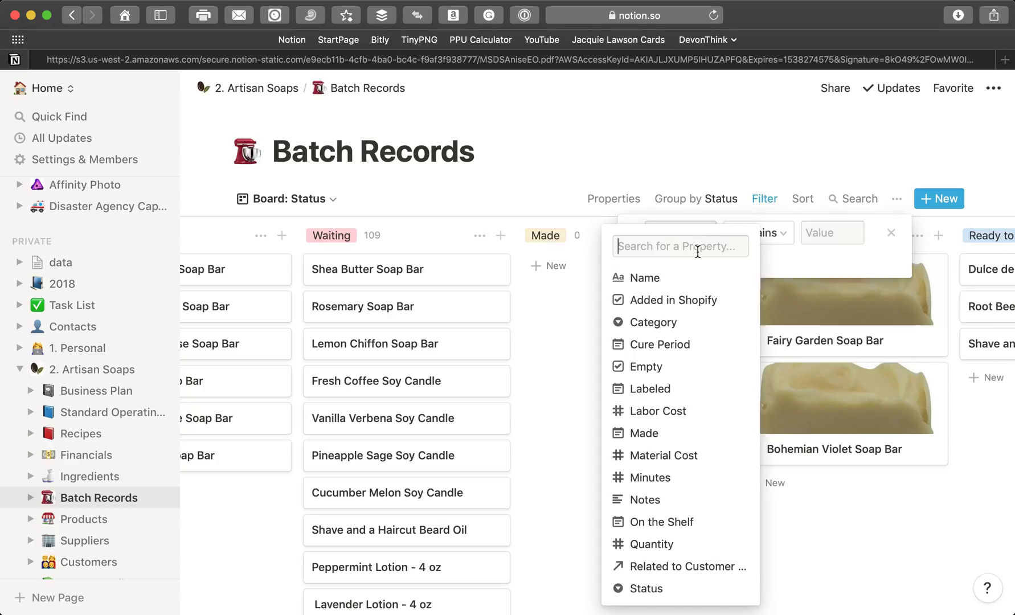
left_click(655, 323)
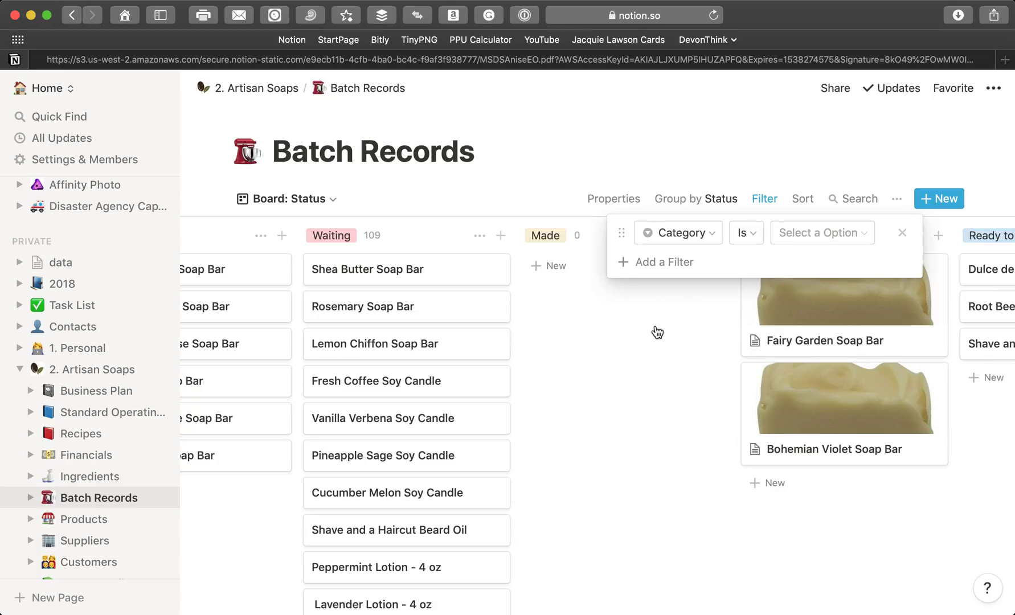
left_click(803, 240)
left_click(808, 389)
left_click(423, 370)
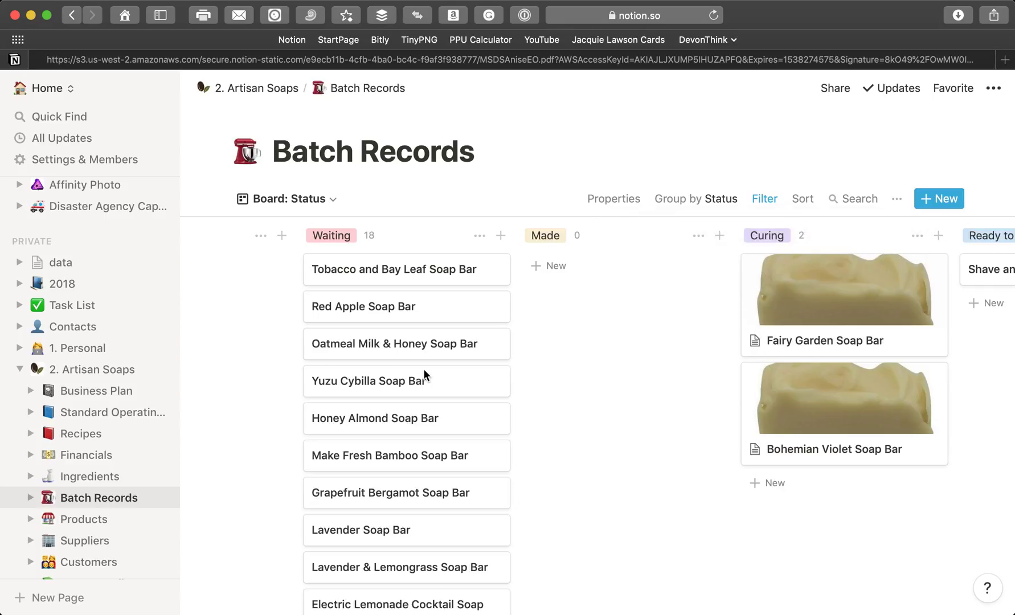
scroll(447, 438, "down", 6)
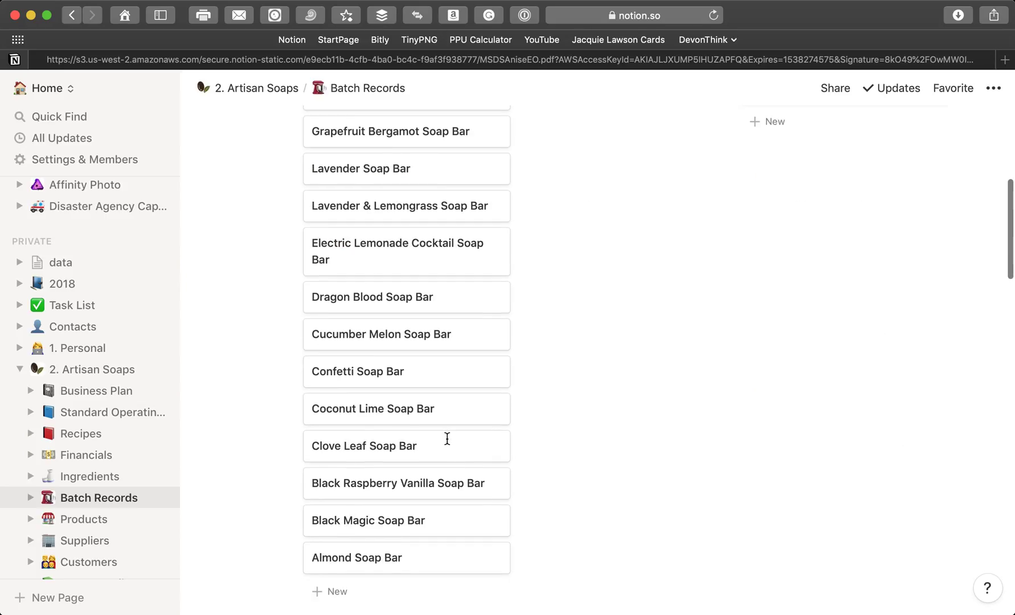
scroll(447, 438, "up", 1)
scroll(447, 439, "up", 5)
scroll(449, 436, "down", 10)
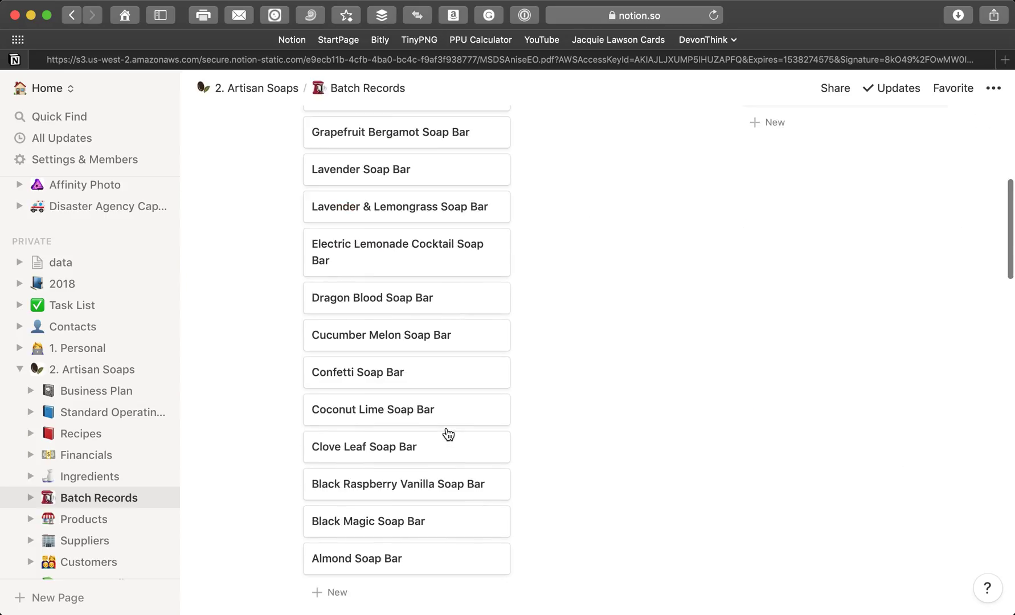
scroll(448, 434, "up", 10)
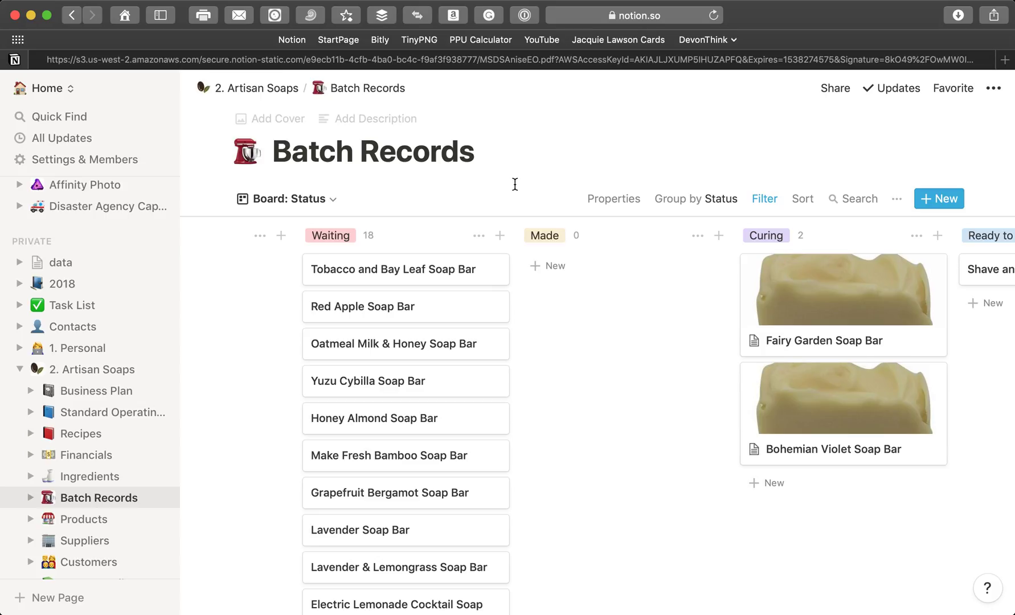
Step: Switch the Batch Records view from Board: Status to Table
left_click(311, 202)
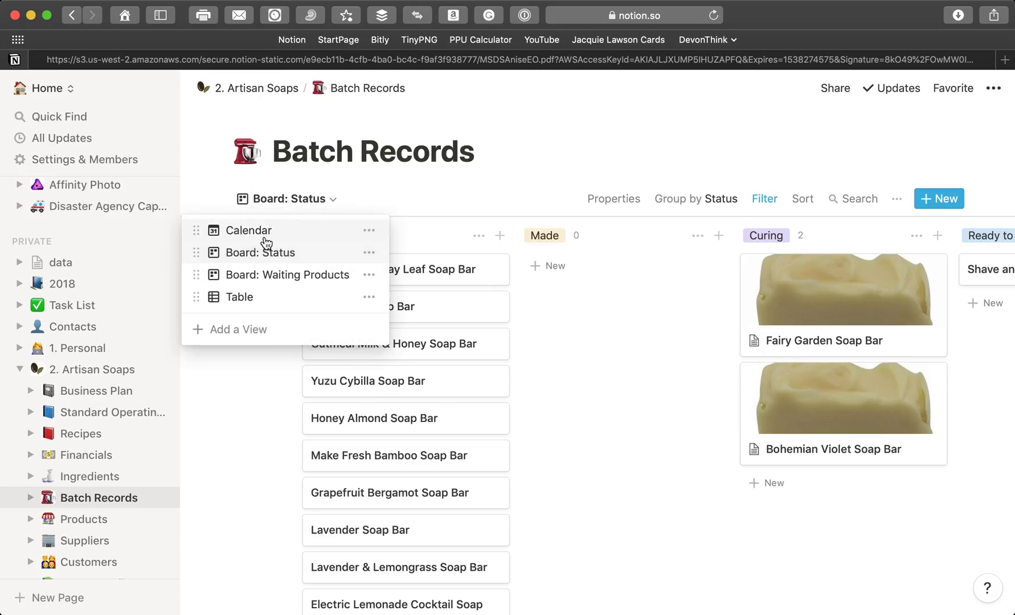
left_click(245, 297)
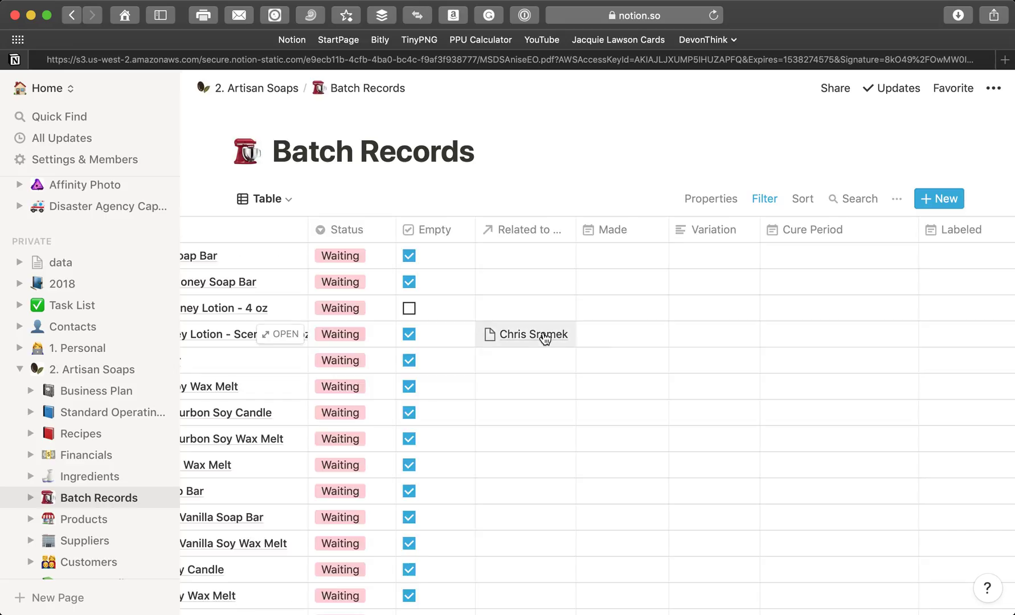
scroll(614, 470, "left", 5)
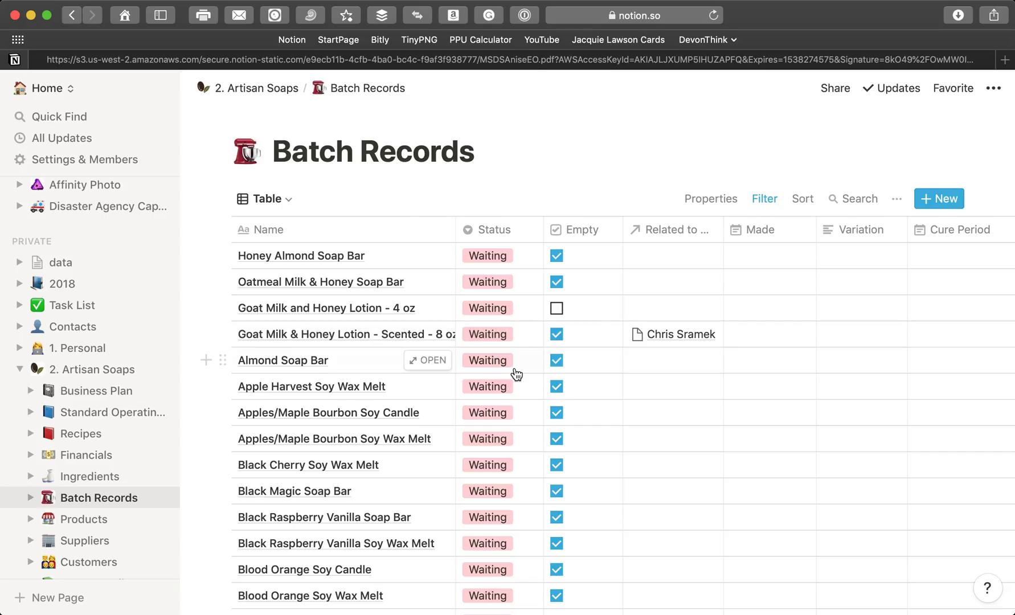
Step: Check a lotion batch's Related to Customer Orders cell, then go to the Products page
left_click(680, 335)
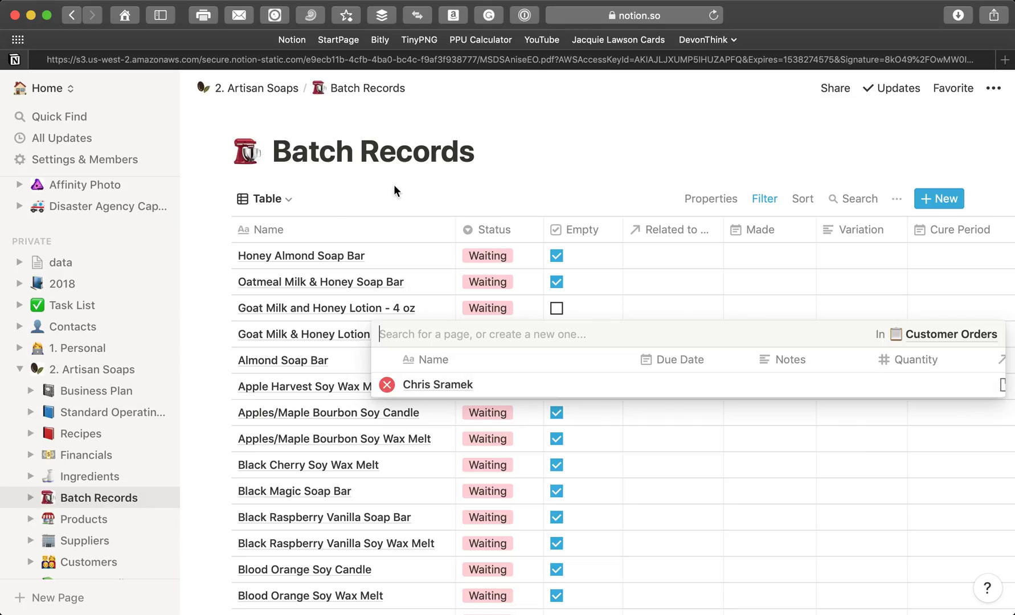
left_click(427, 189)
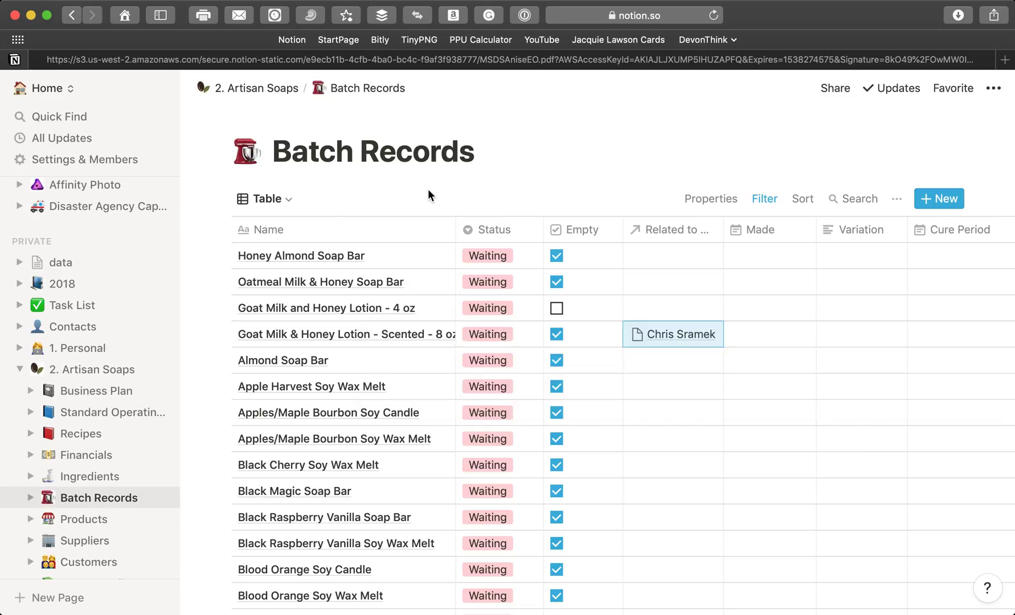
left_click(83, 519)
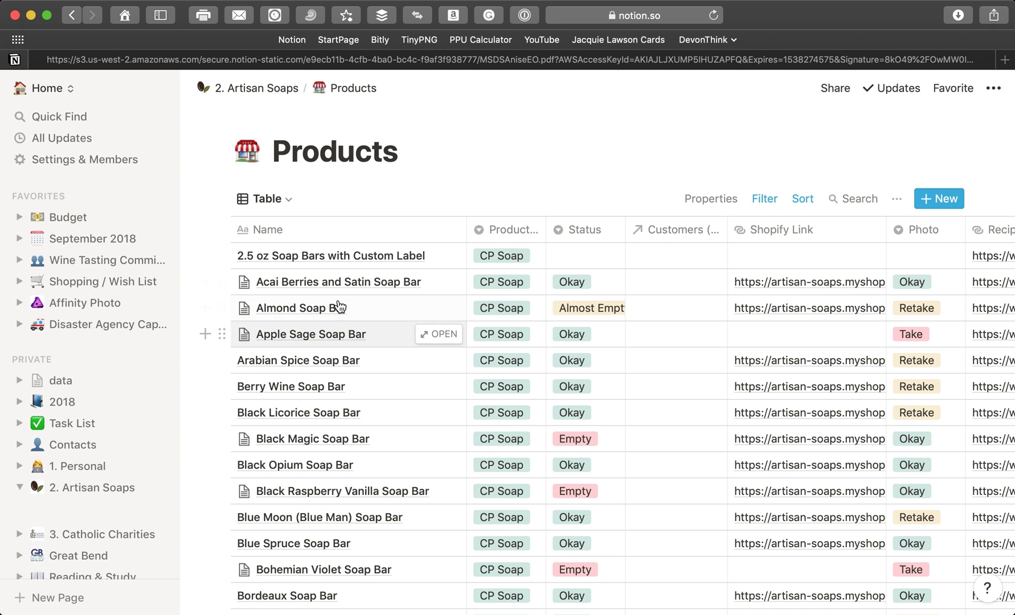
Step: Scroll the Products table down to Kitchen Coffee Soap Bar
scroll(352, 444, "down", 10)
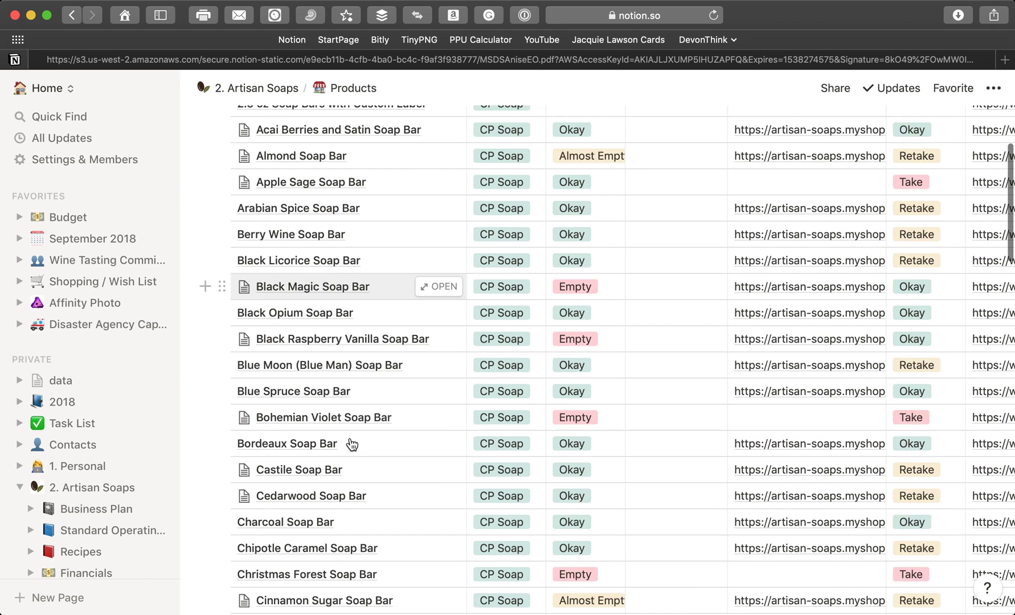
scroll(351, 444, "down", 20)
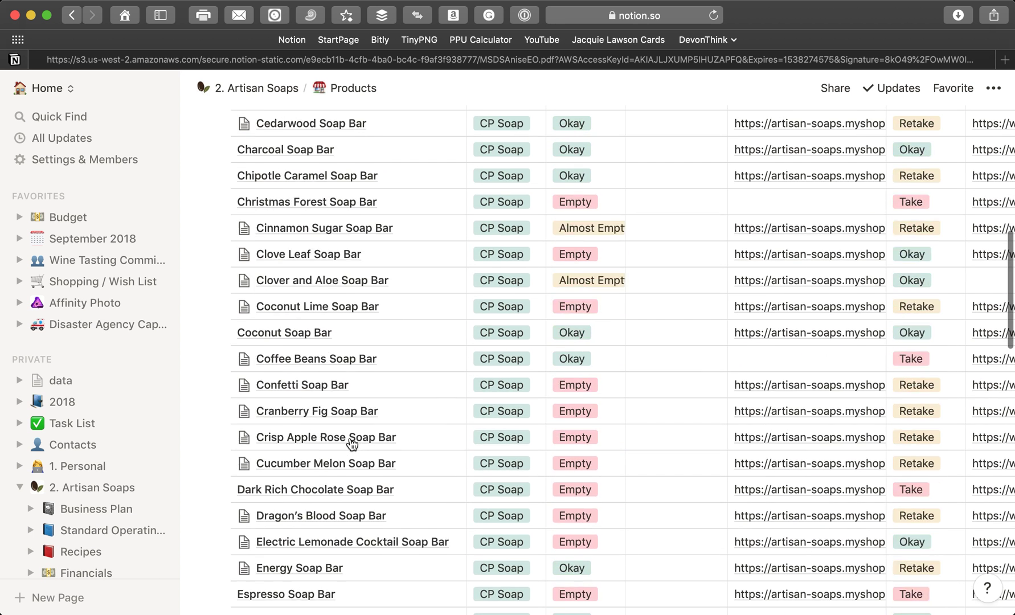
scroll(351, 444, "down", 10)
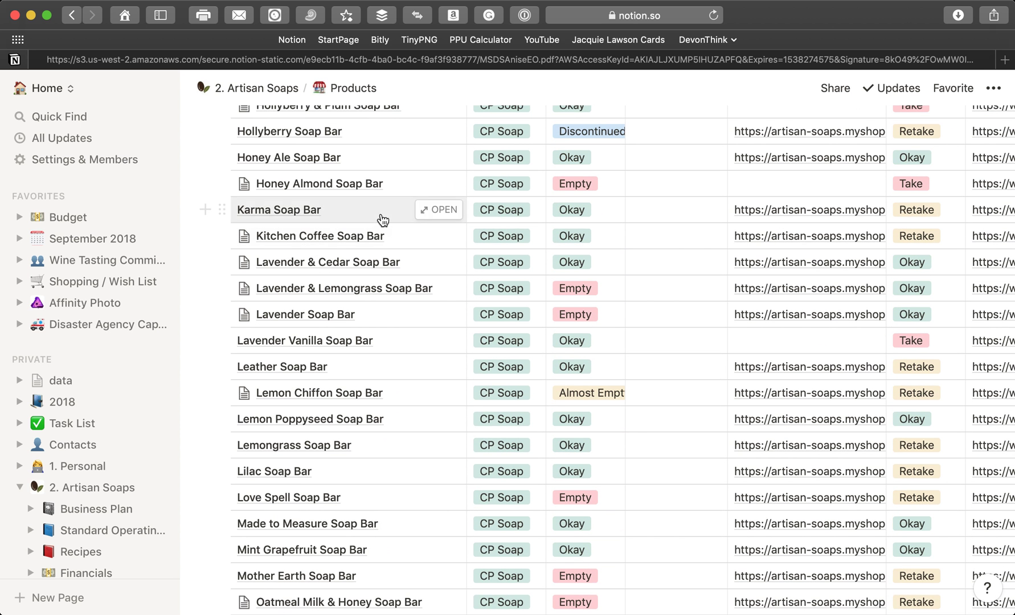
left_click(437, 236)
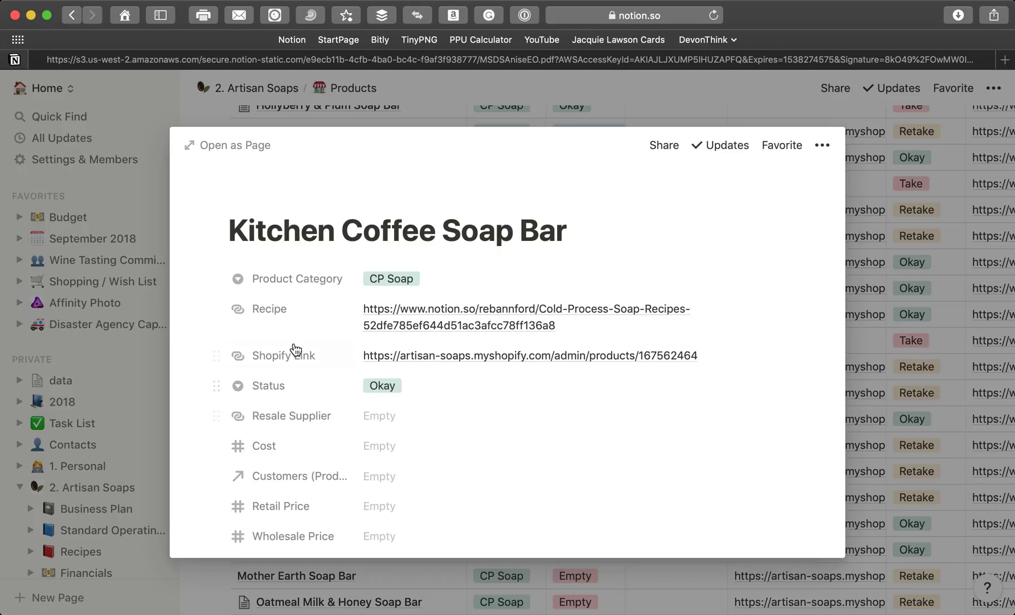
scroll(306, 475, "down", 5)
scroll(308, 473, "down", 1)
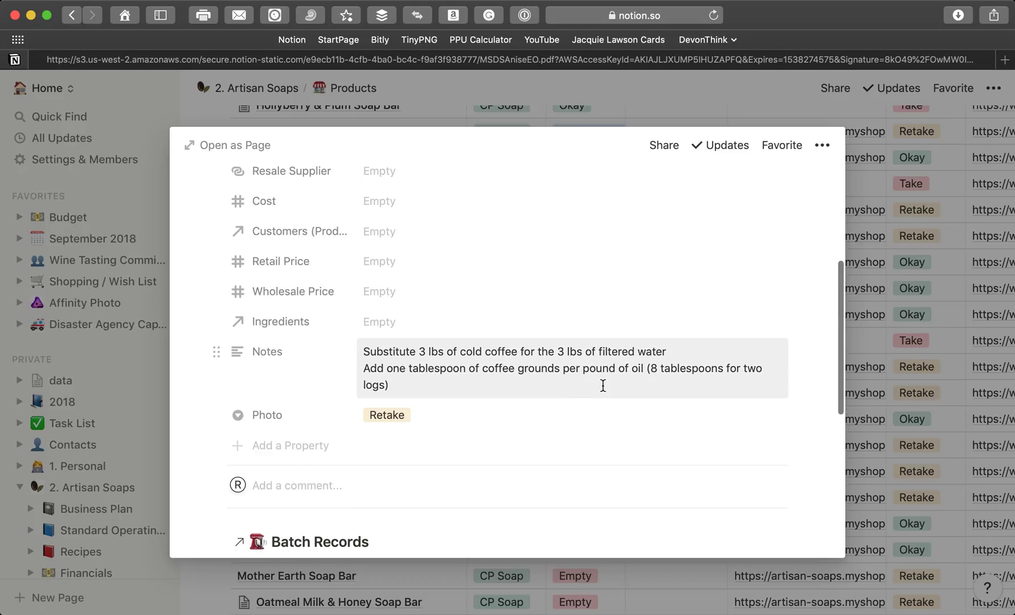
scroll(560, 405, "down", 5)
scroll(560, 404, "down", 2)
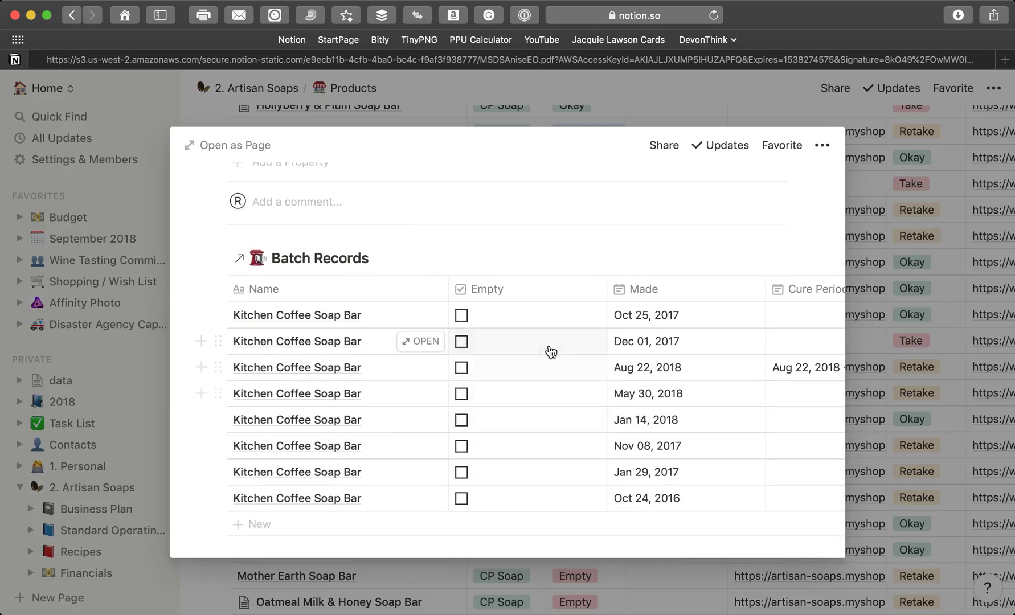
scroll(558, 470, "down", 1)
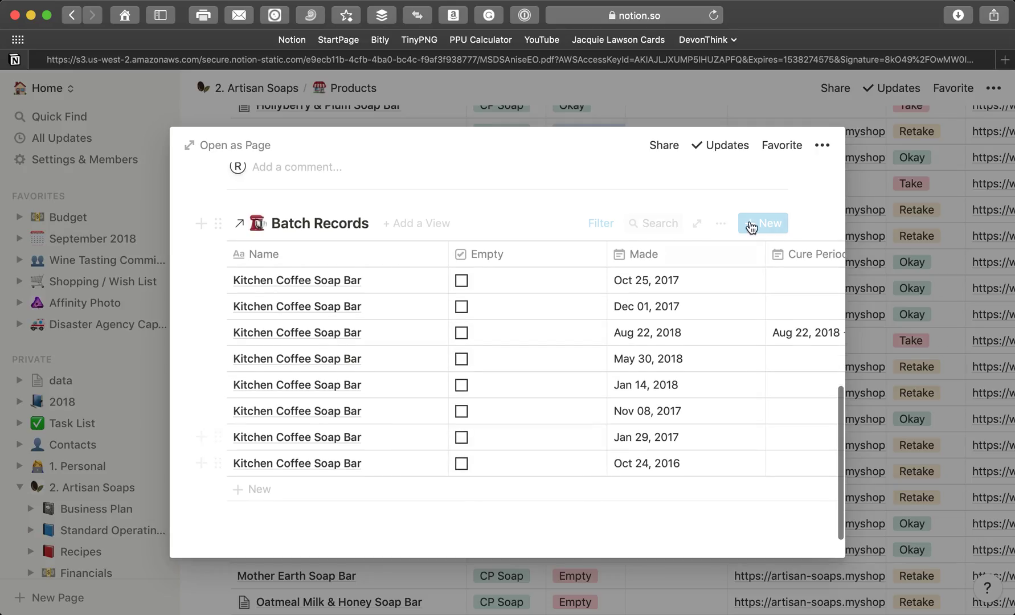
left_click(606, 226)
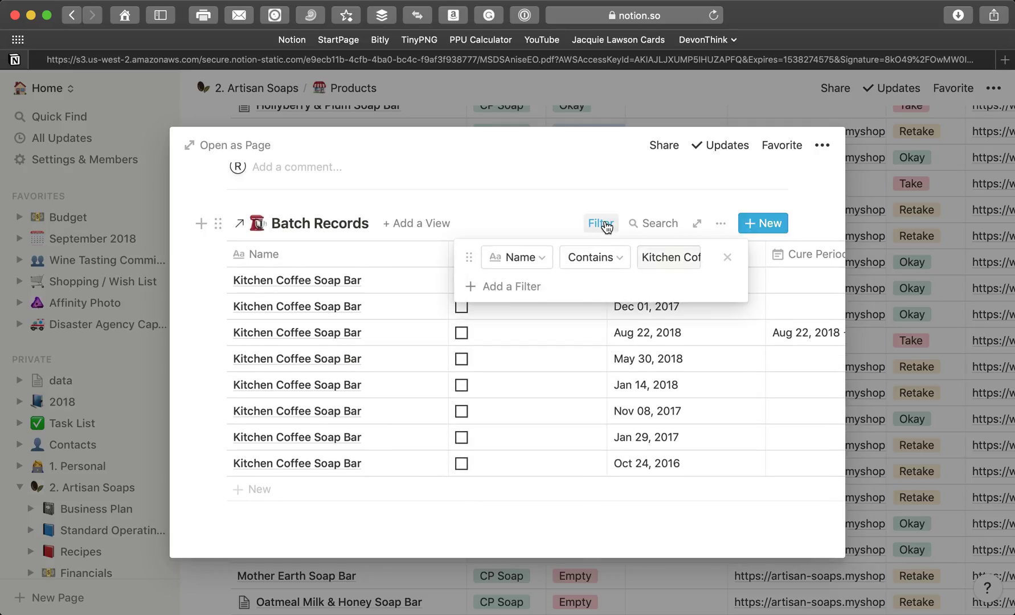
left_click(525, 205)
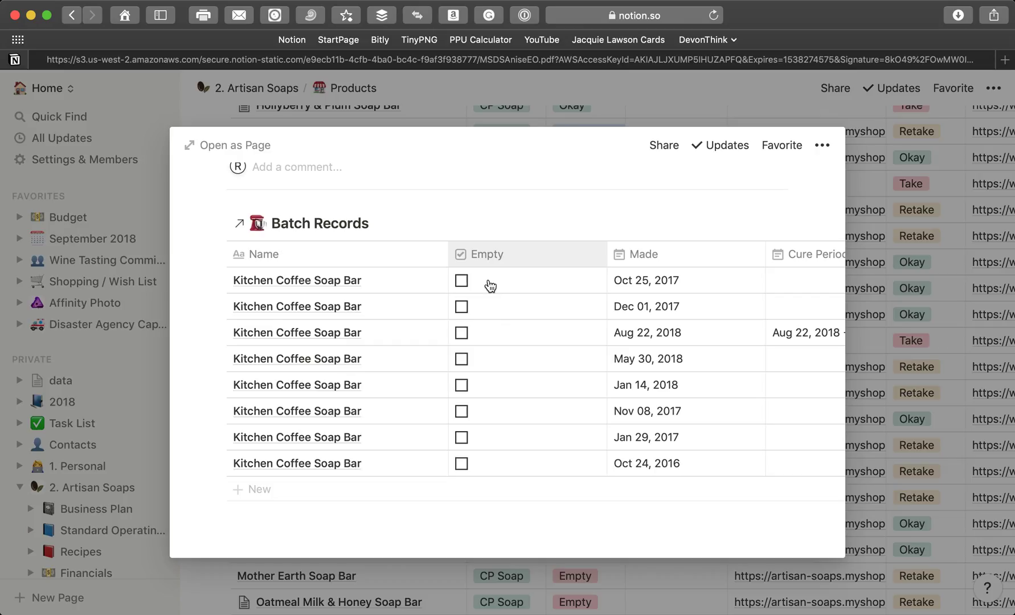
scroll(575, 373, "right", 10)
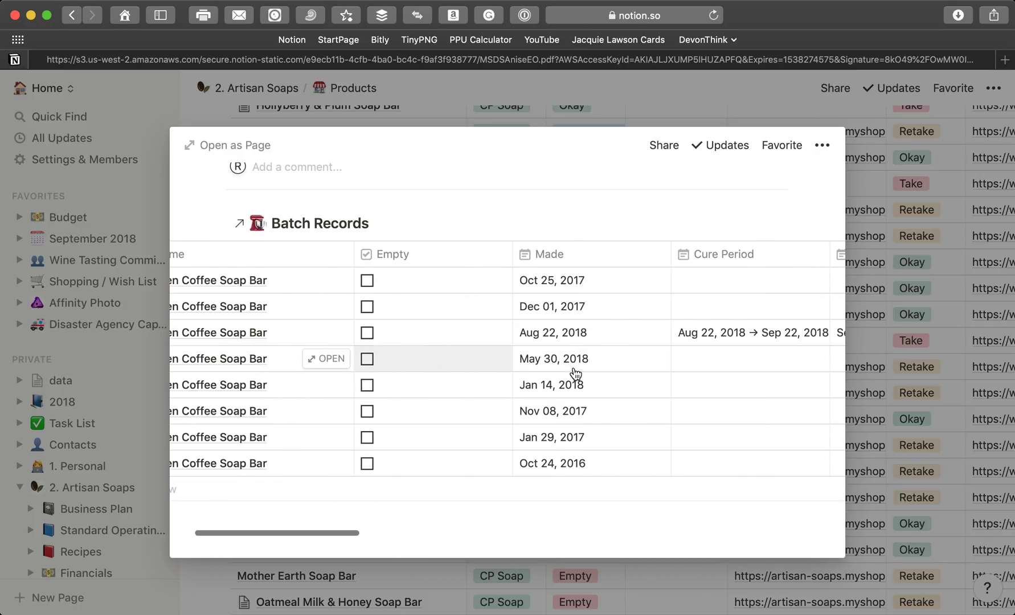
scroll(575, 374, "right", 5)
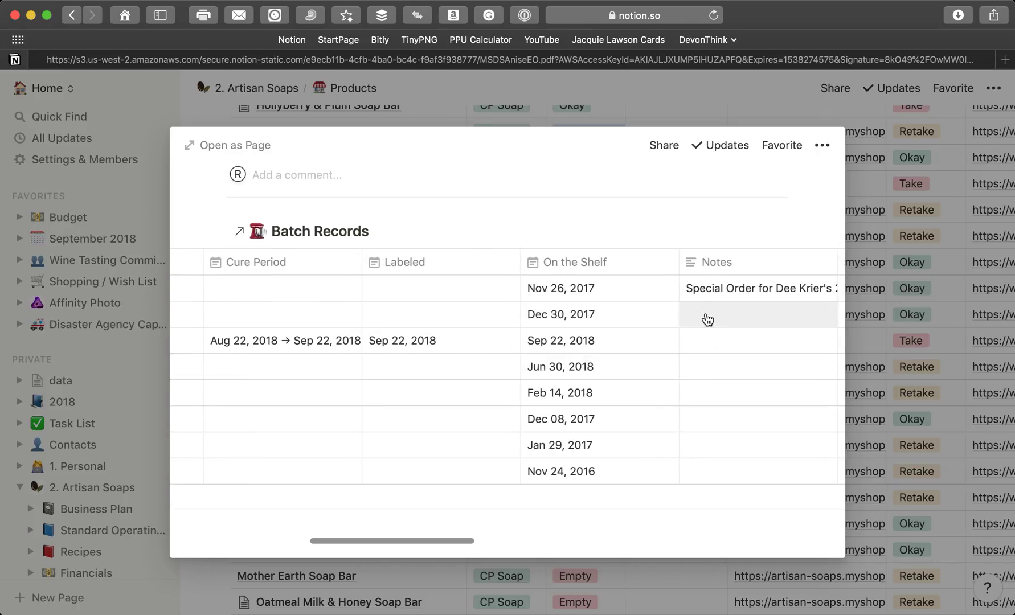
scroll(708, 319, "up", 1)
scroll(707, 319, "right", 5)
scroll(707, 319, "right", 6)
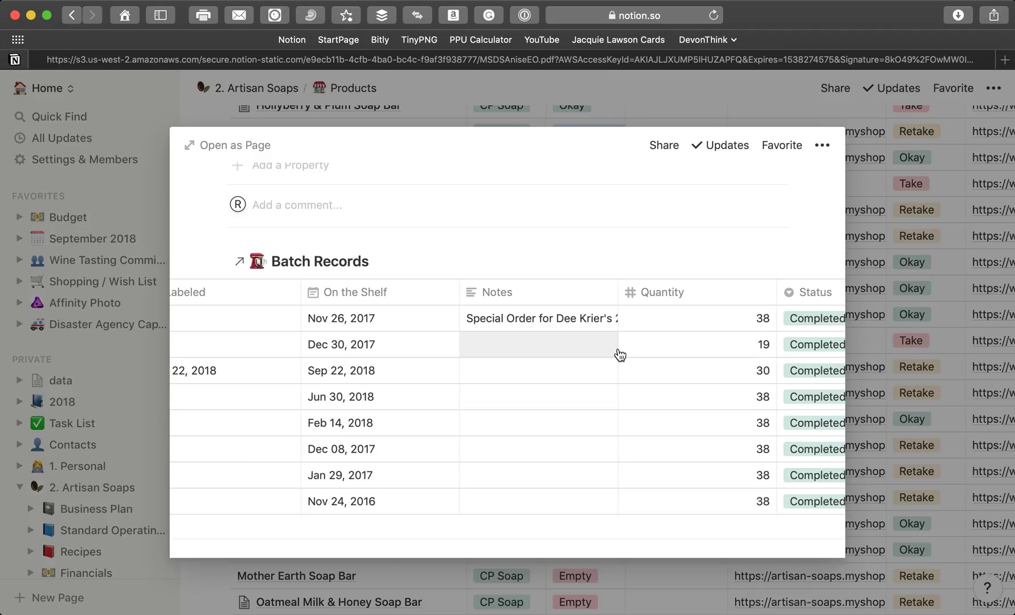
scroll(705, 436, "right", 6)
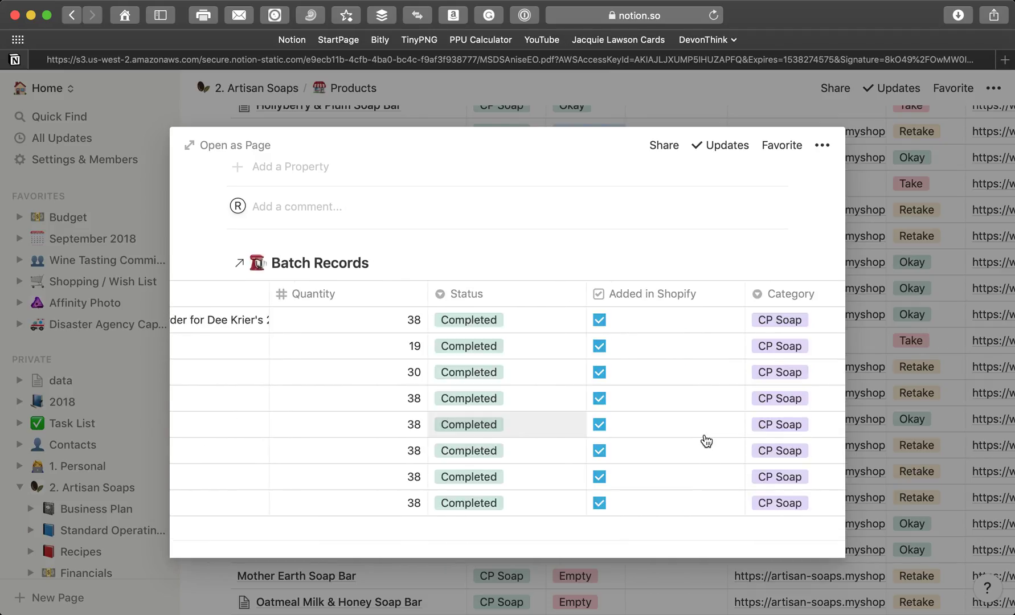
scroll(664, 441, "right", 8)
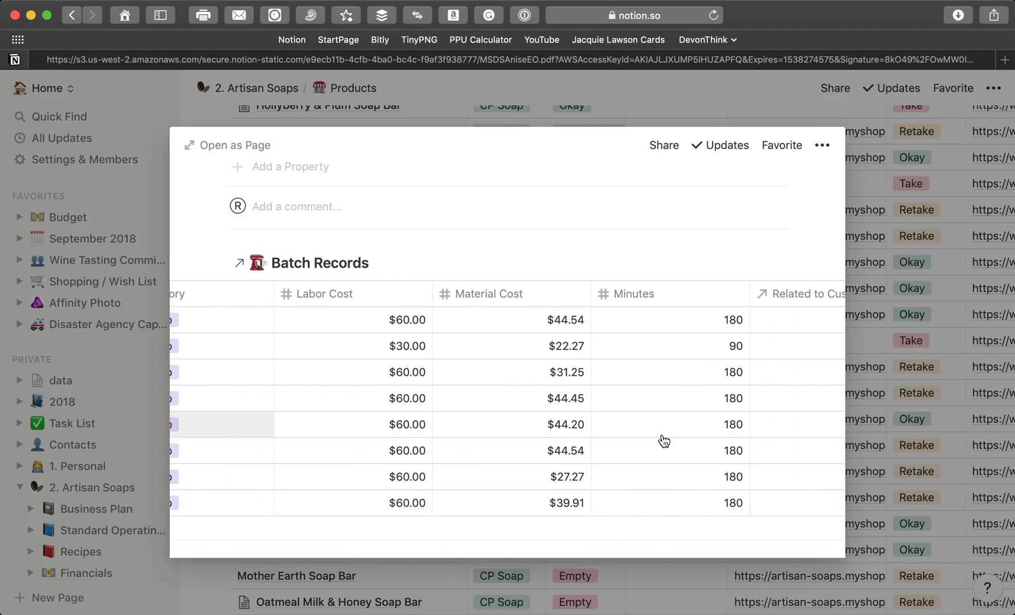
scroll(664, 441, "left", 20)
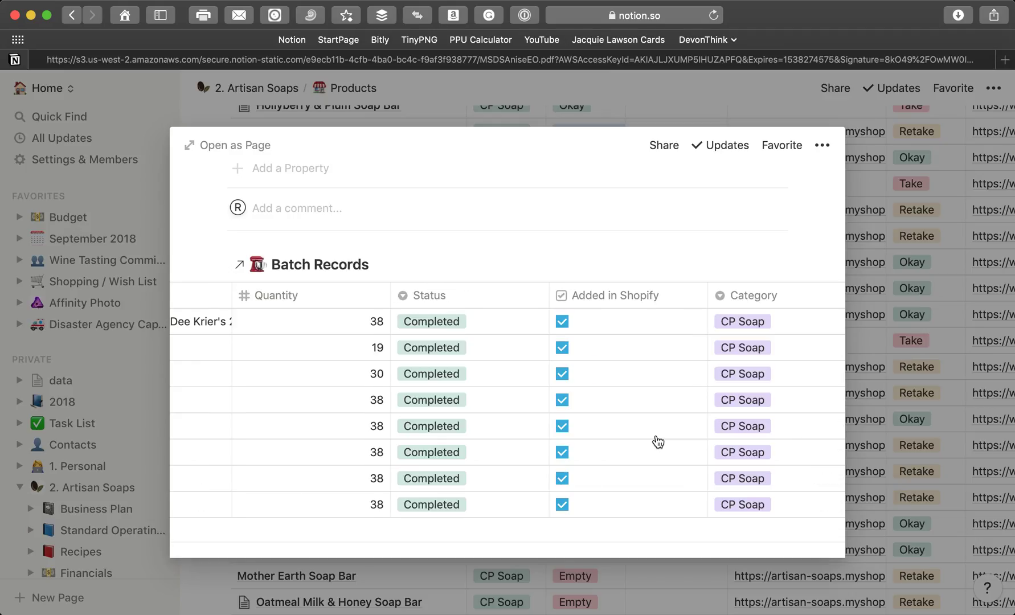
scroll(658, 441, "left", 5)
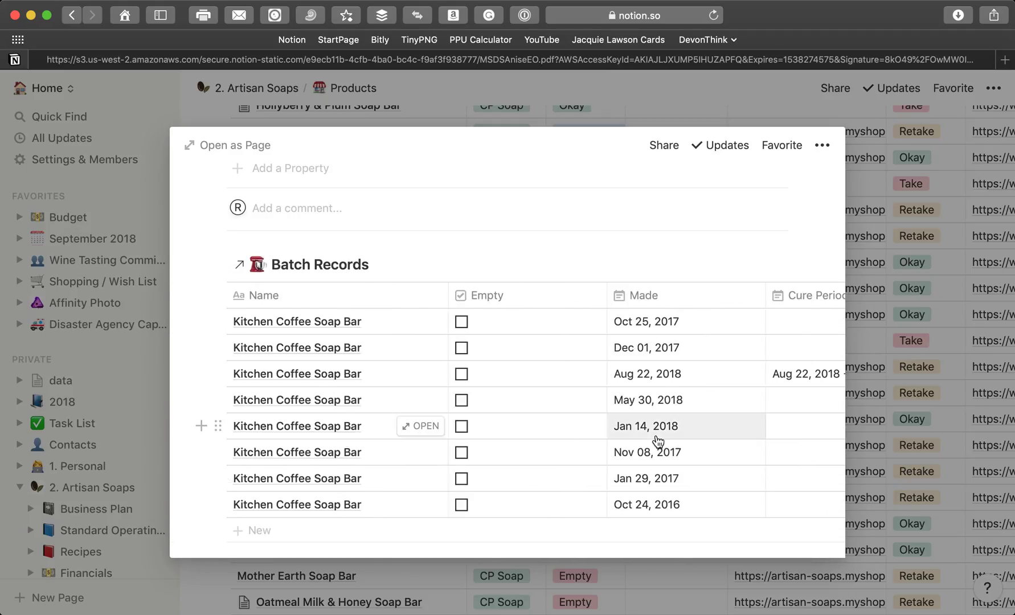
scroll(657, 442, "down", 3)
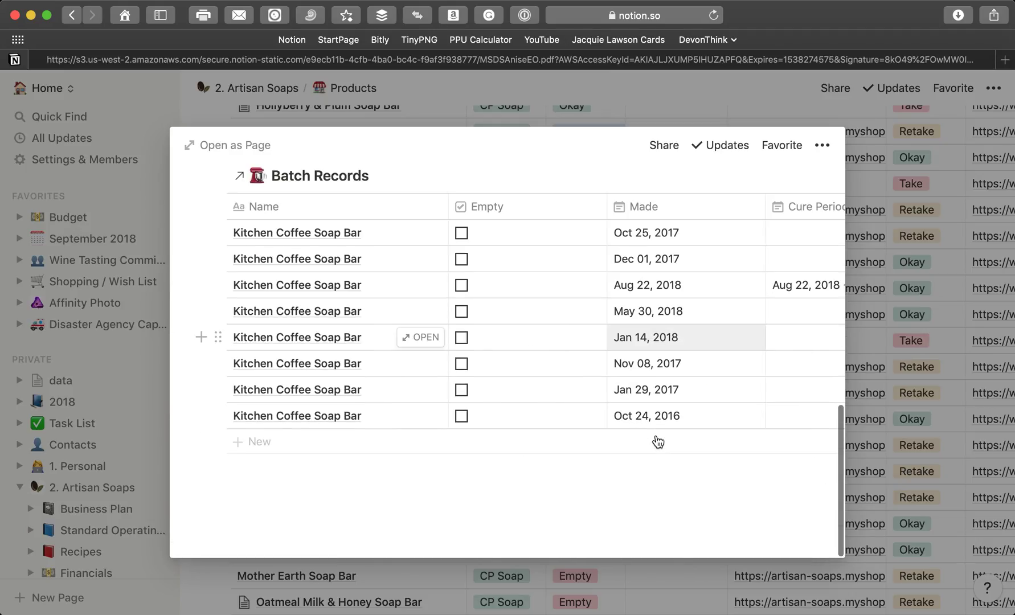
left_click(425, 517)
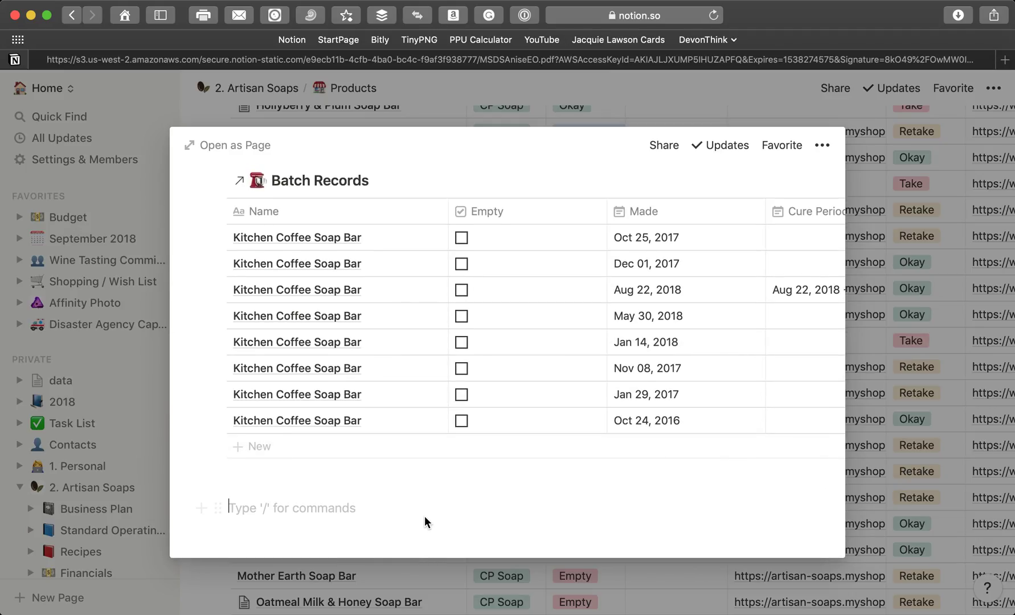
Step: Insert a 'Table - Inline' block titled 'Recipe' below the Batch Records table
left_click(217, 508)
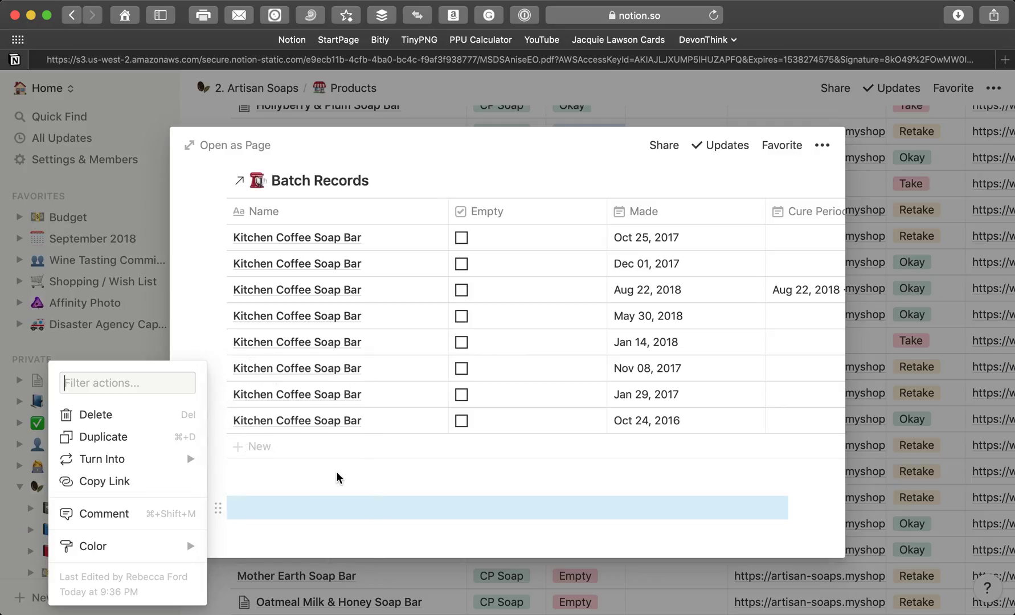
key("Escape")
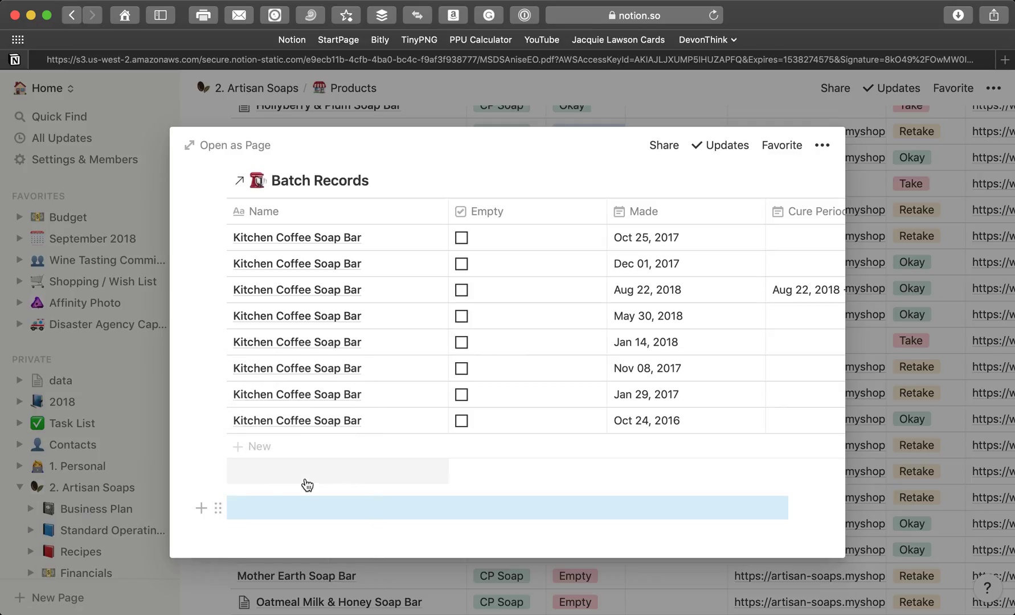
left_click(202, 510)
scroll(285, 443, "down", 10)
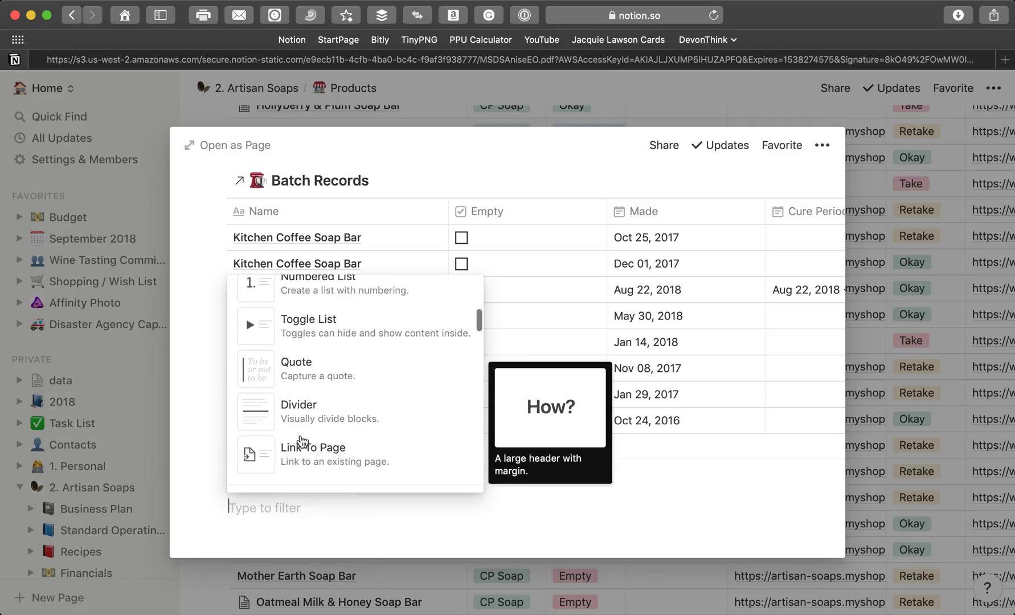
scroll(302, 441, "down", 10)
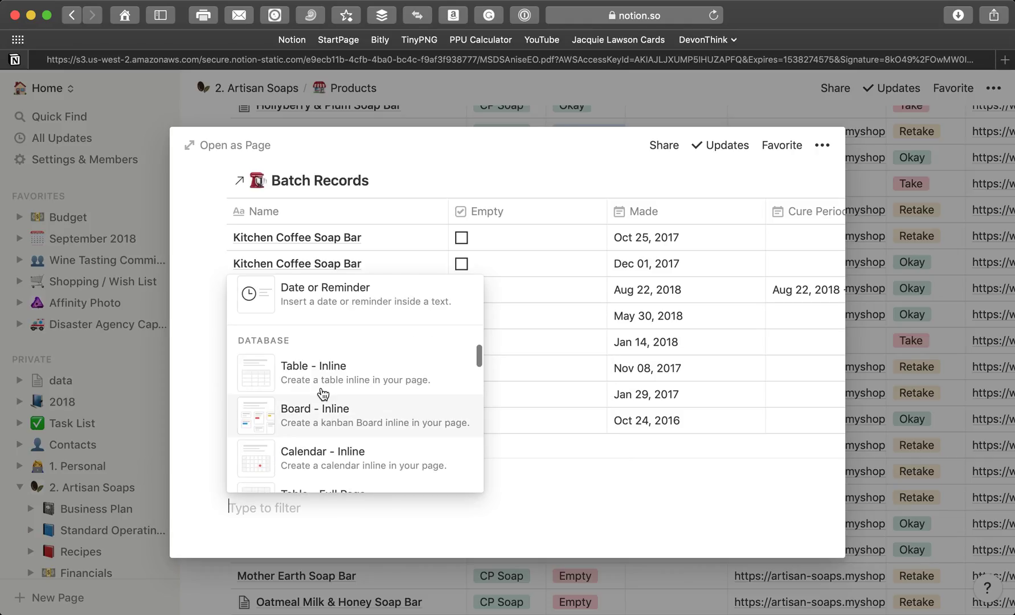
left_click(322, 372)
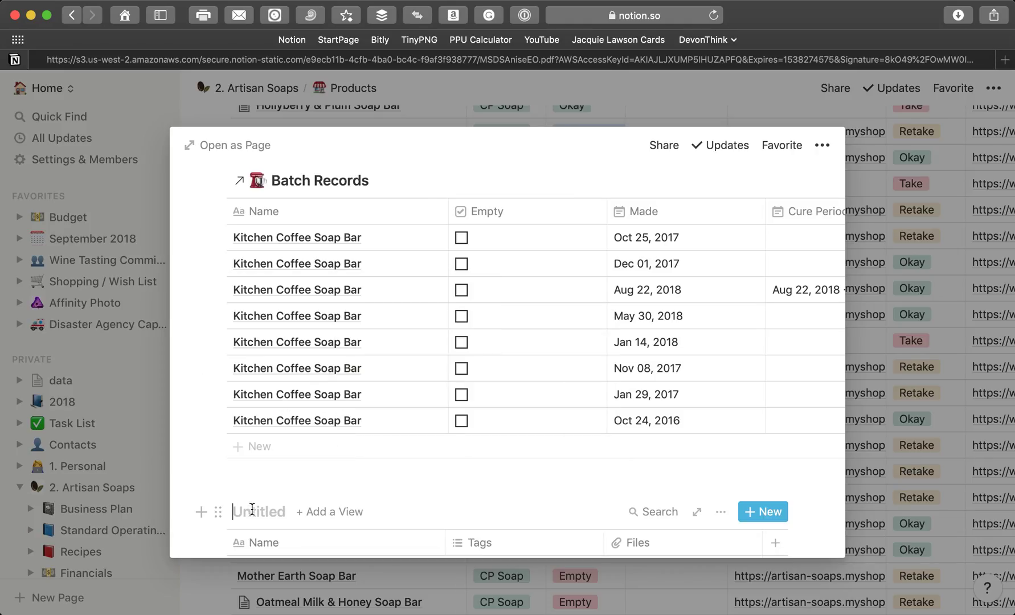
type("Recipe")
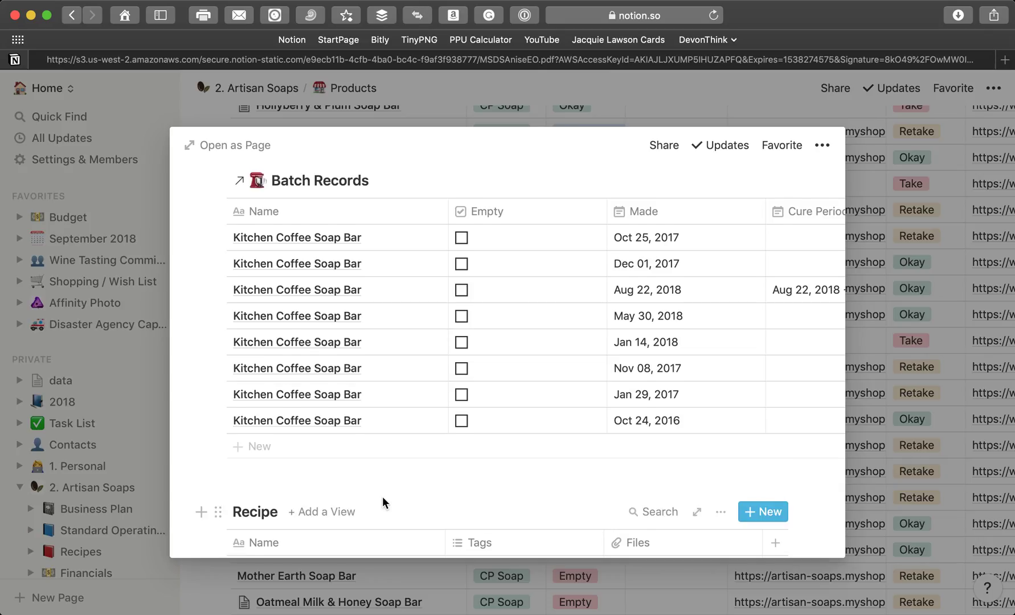
scroll(375, 490, "down", 4)
left_click(285, 377)
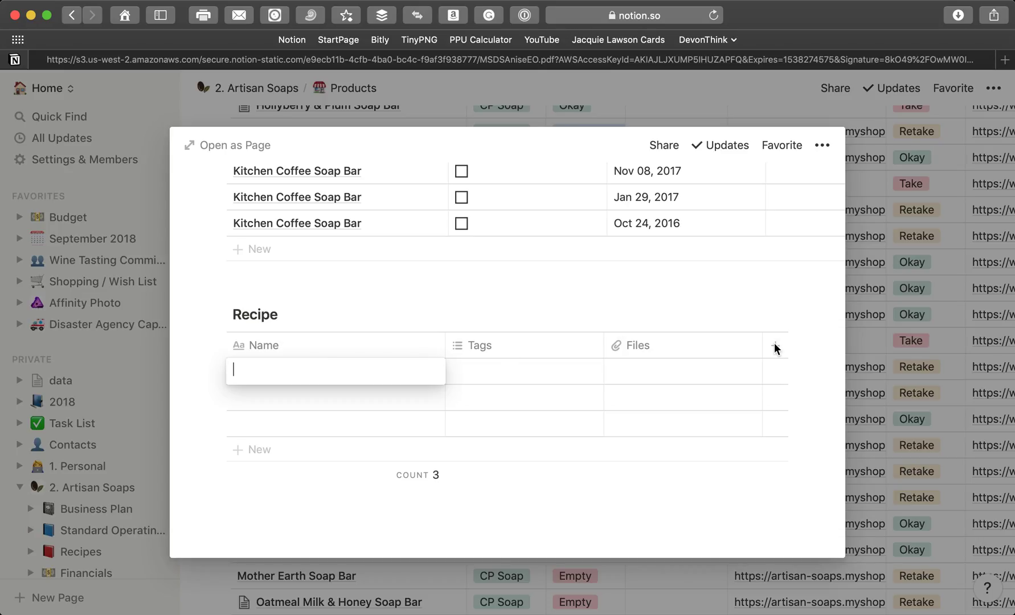
Step: Make the Tags column a relation to the Ingredients database and rename it Ingredients
key("Escape")
left_click(518, 345)
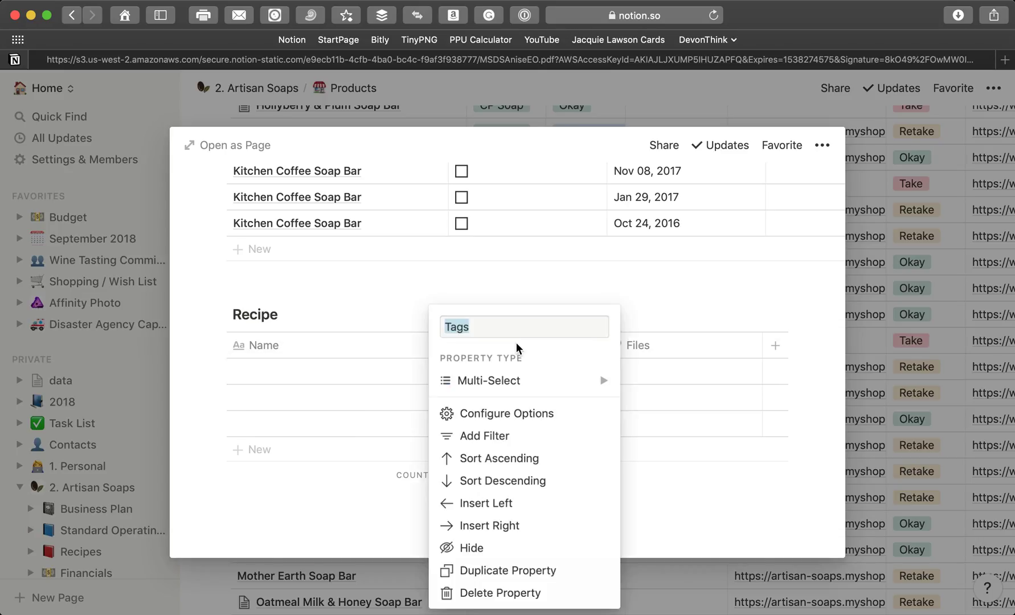
mouse_move(522, 389)
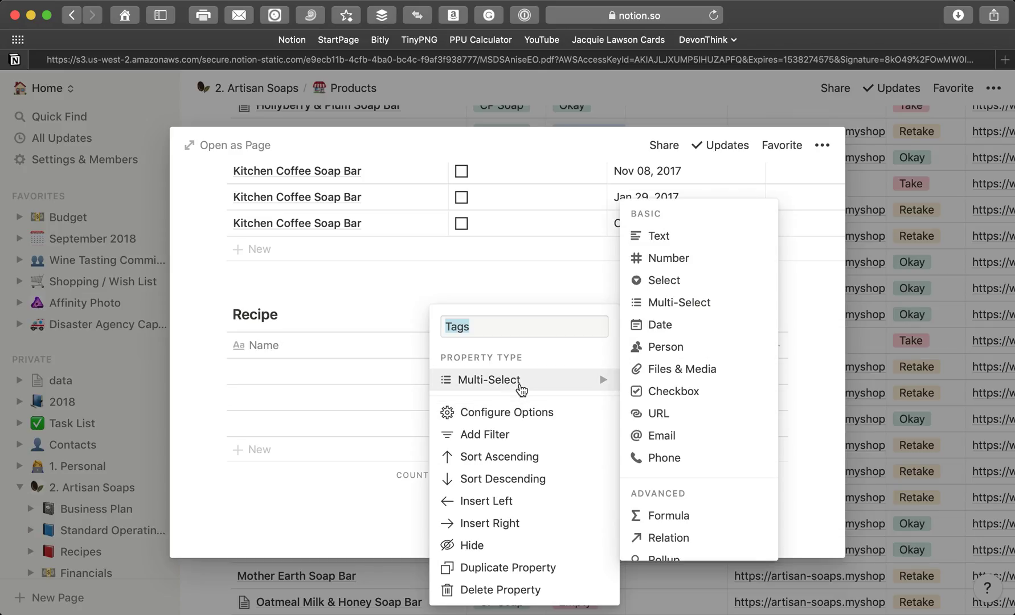
left_click(663, 538)
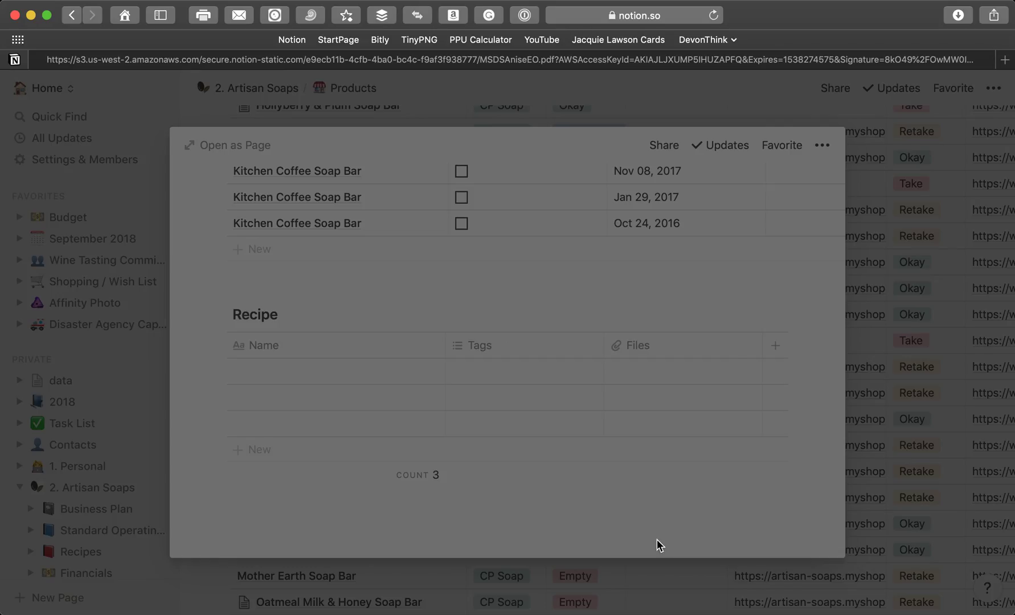
left_click(507, 347)
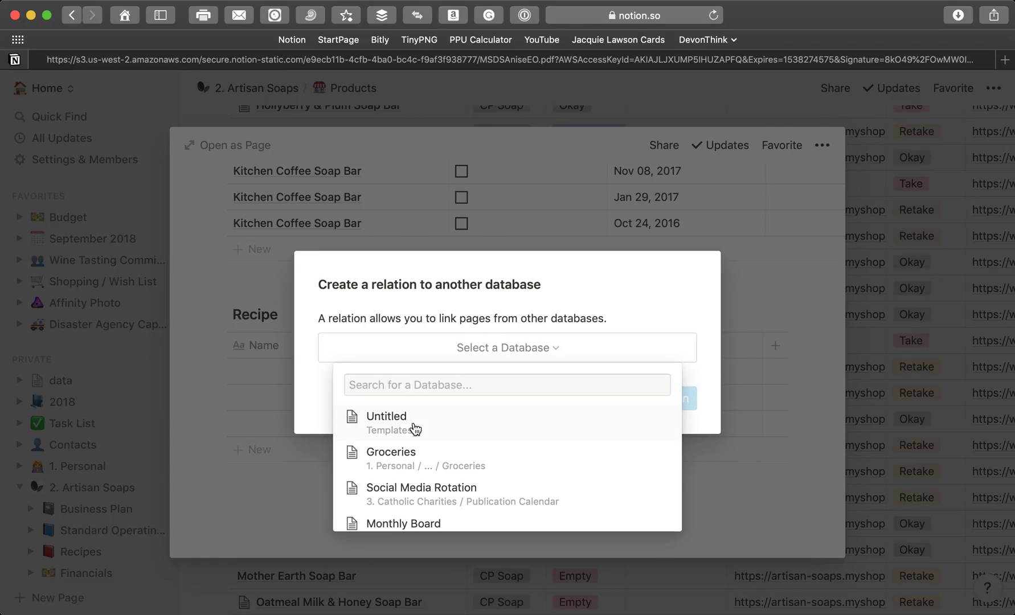
type("Ingred")
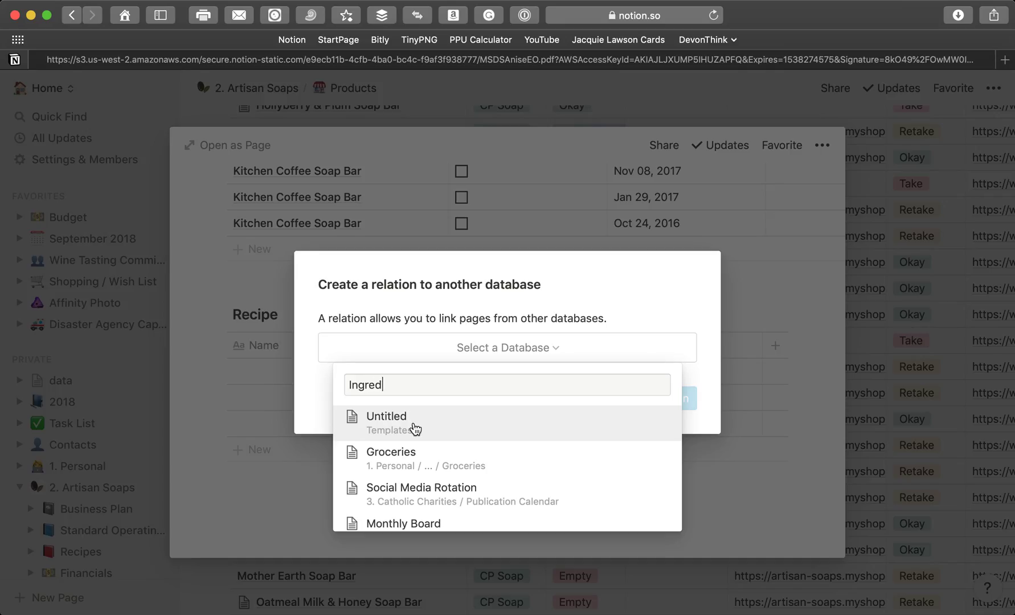
type("ients")
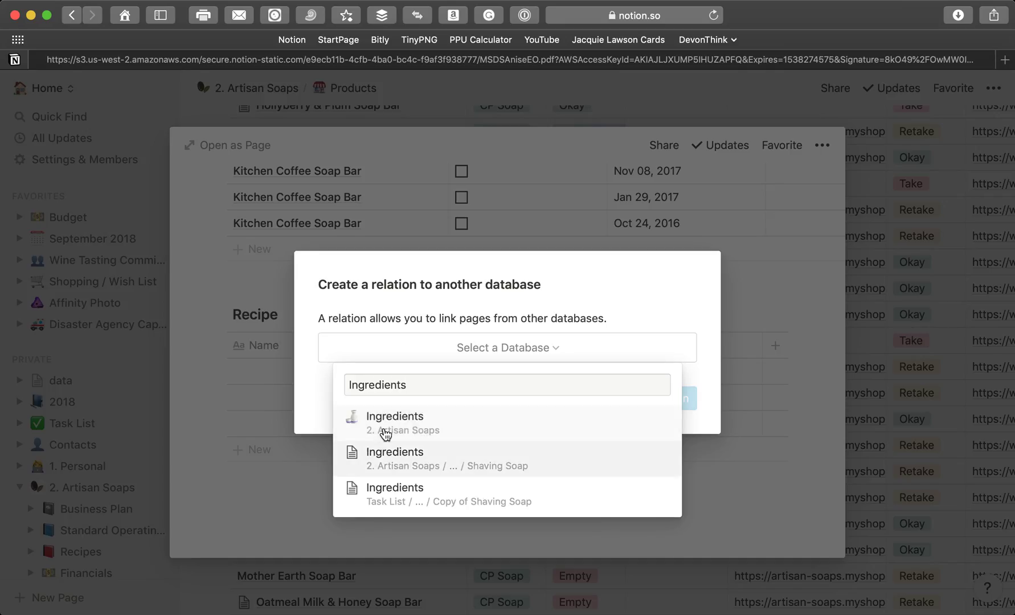
left_click(384, 426)
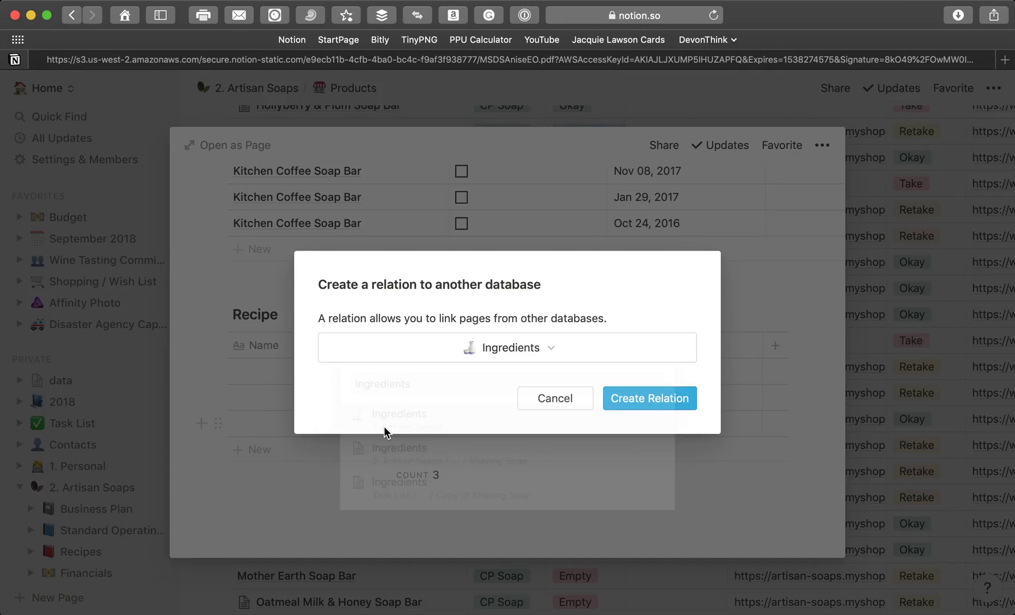
left_click(640, 399)
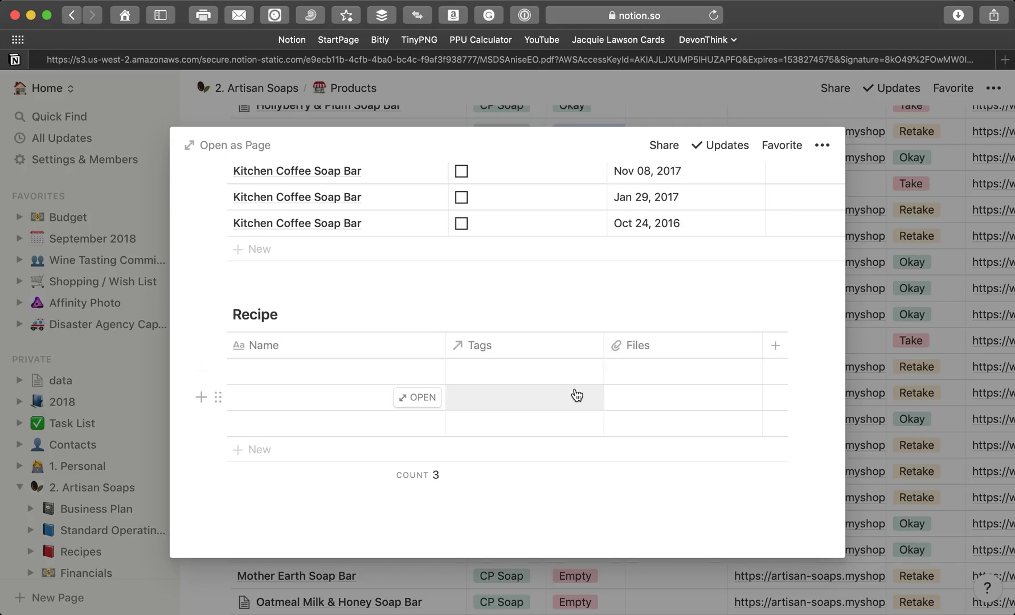
left_click(510, 351)
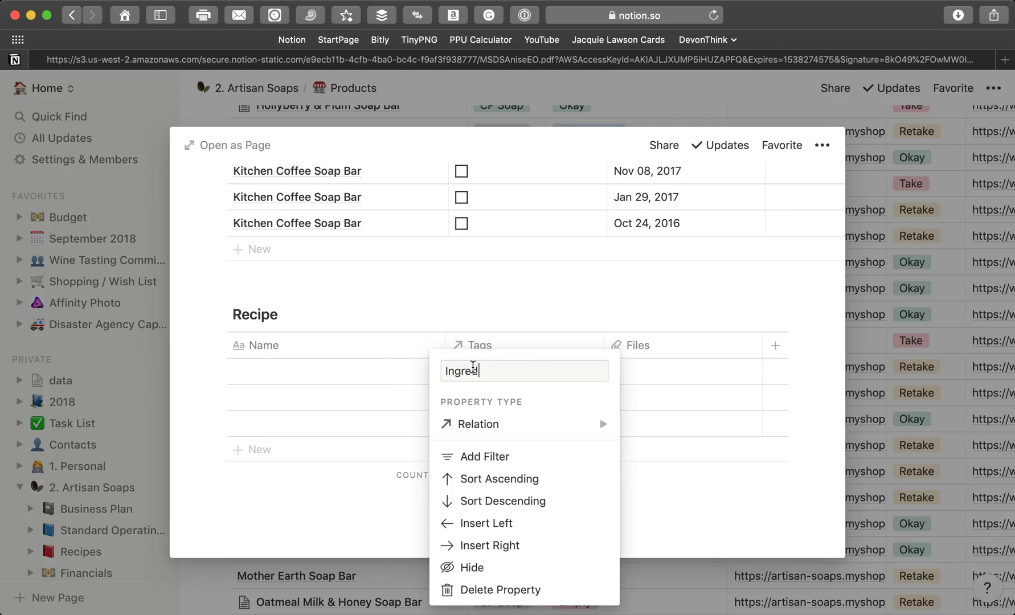
left_click(500, 299)
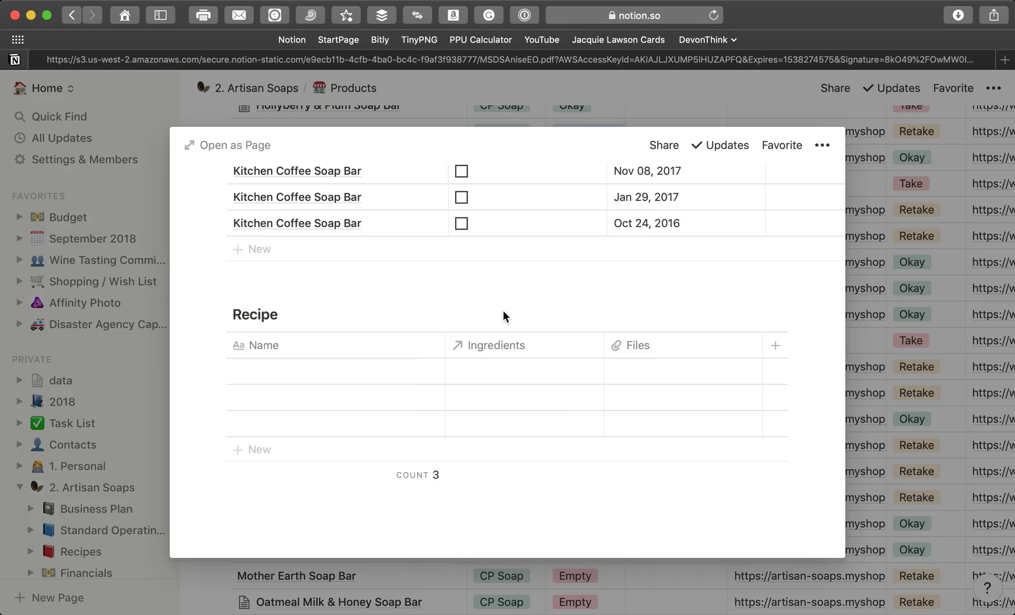
Step: Link Olive Oil, Coconut Oil and Brown Kraft Text Paper 70# to Recipe rows one, two and three
left_click(500, 372)
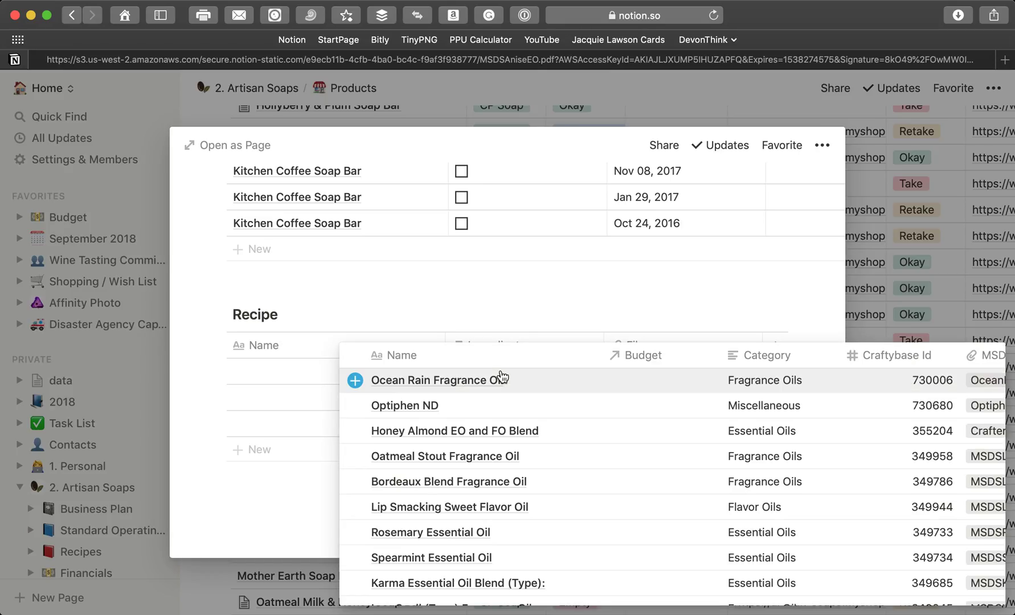
type("olive")
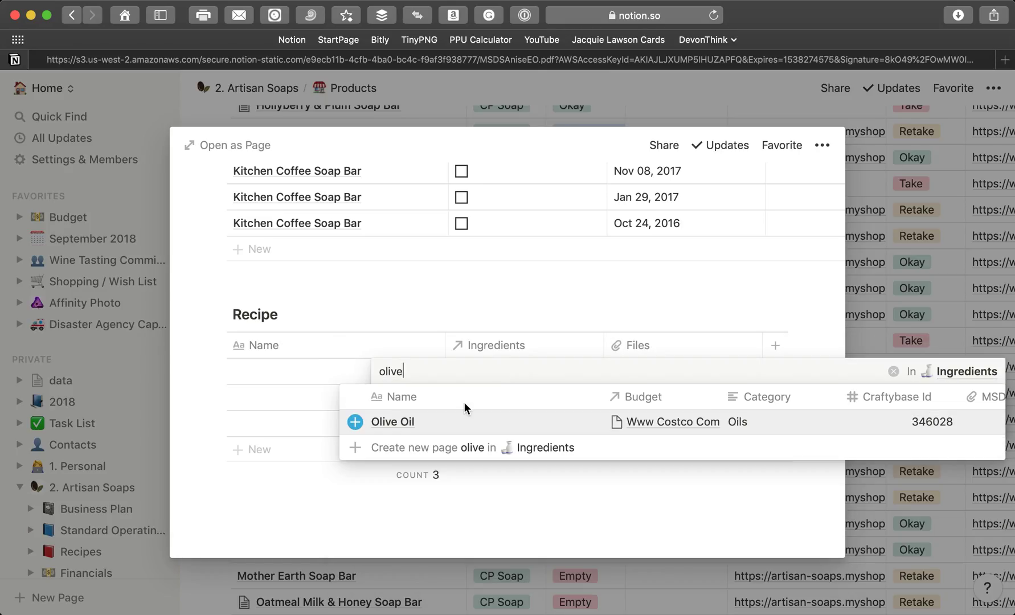
left_click(444, 426)
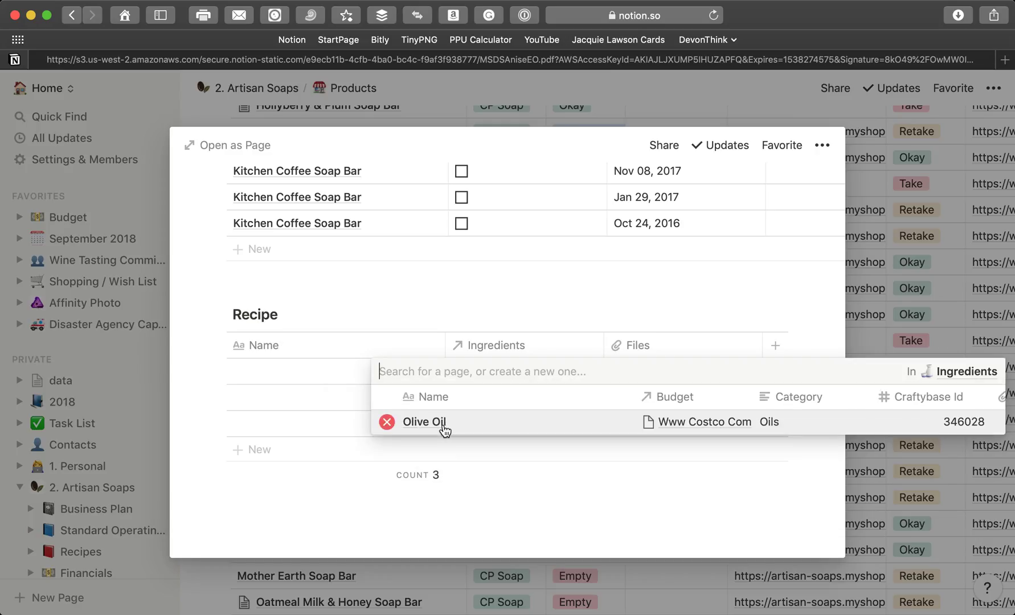
left_click(476, 308)
left_click(478, 407)
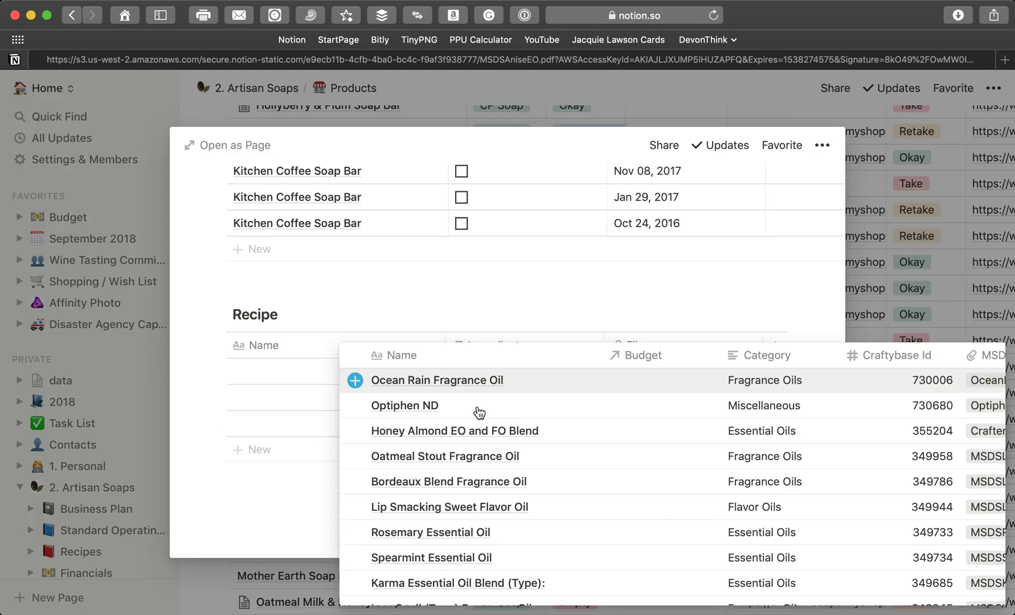
type("cocon")
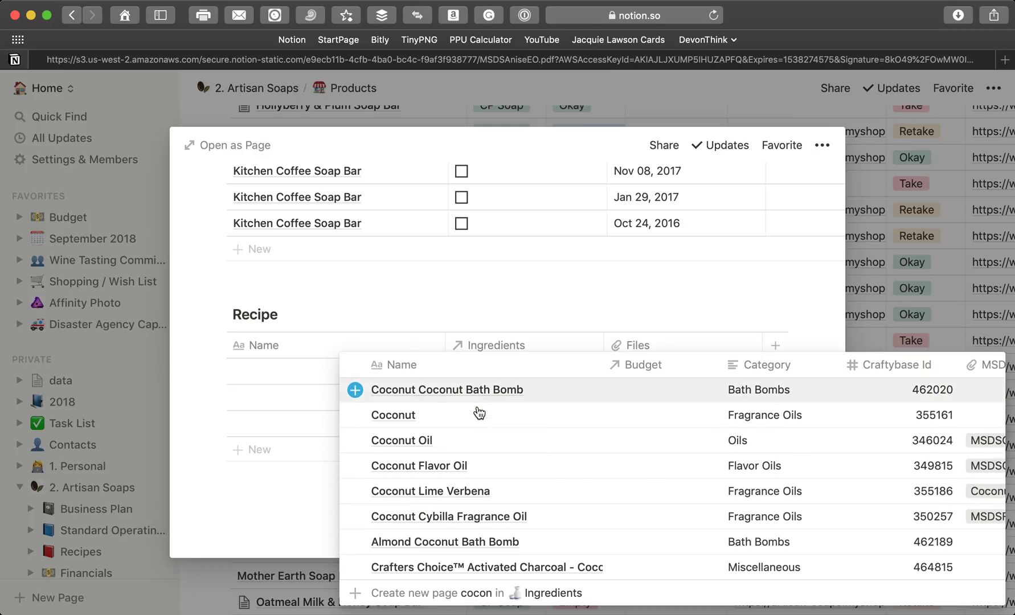
left_click(408, 447)
left_click(529, 297)
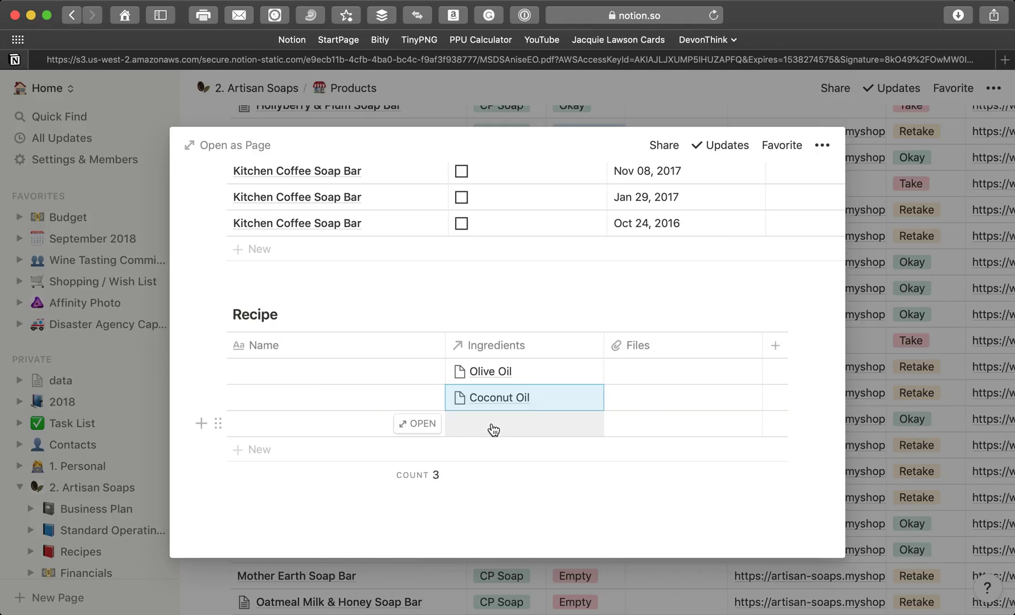
left_click(494, 430)
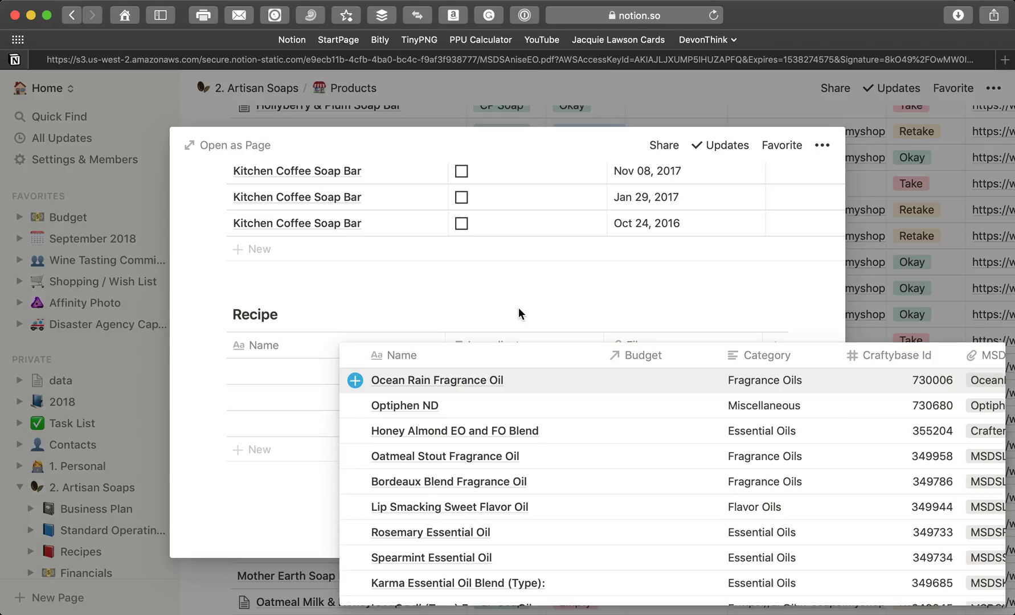
type("brown kr")
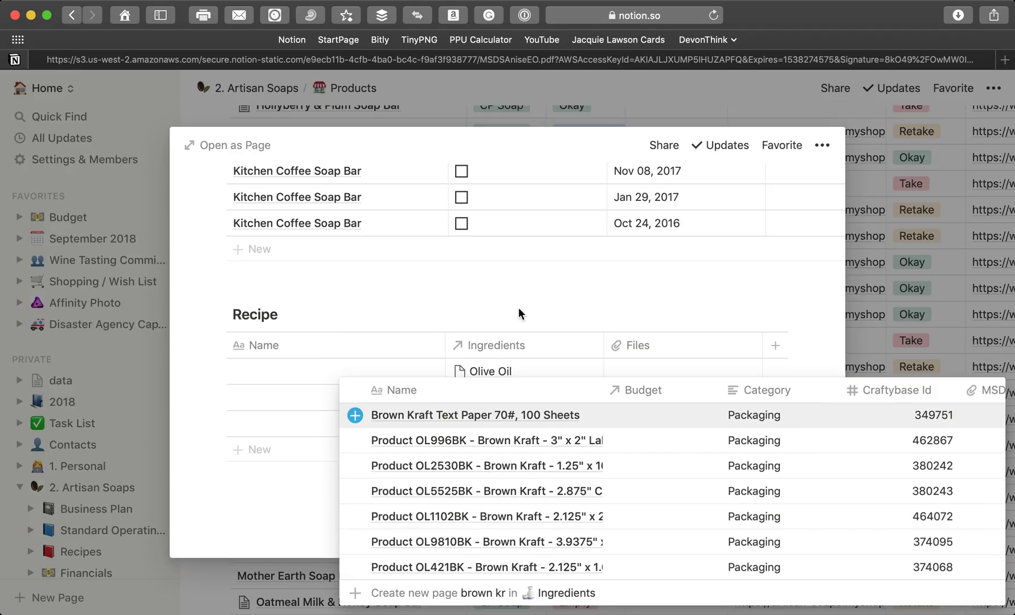
type("aft")
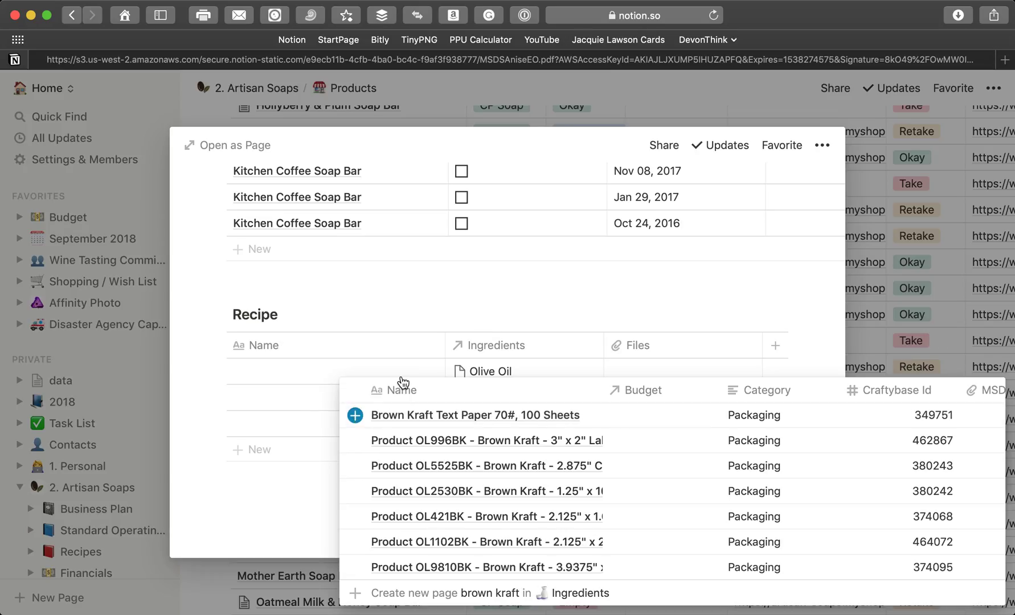
left_click(534, 283)
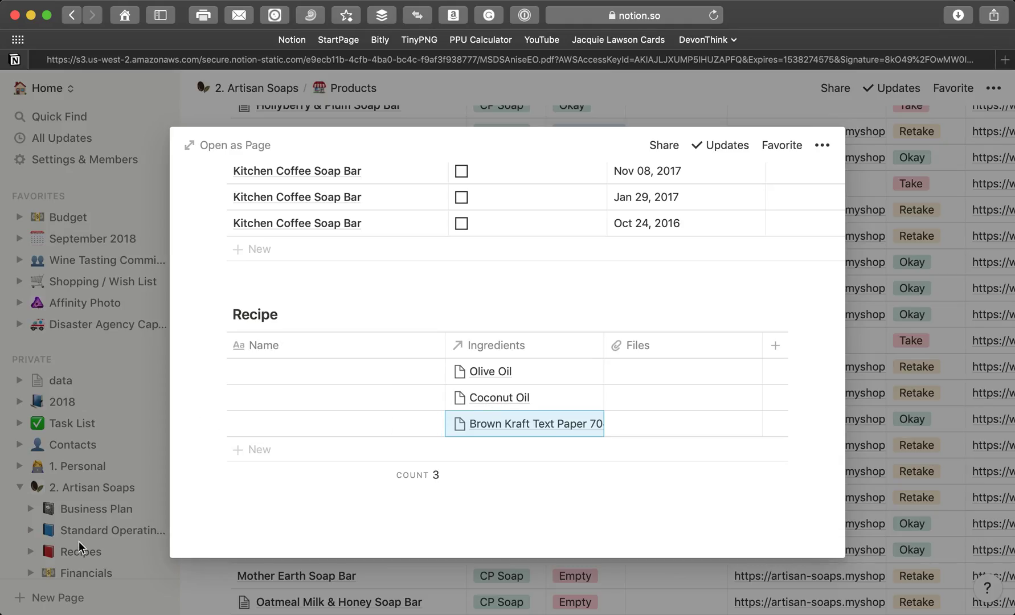
left_click(140, 479)
scroll(117, 530, "down", 4)
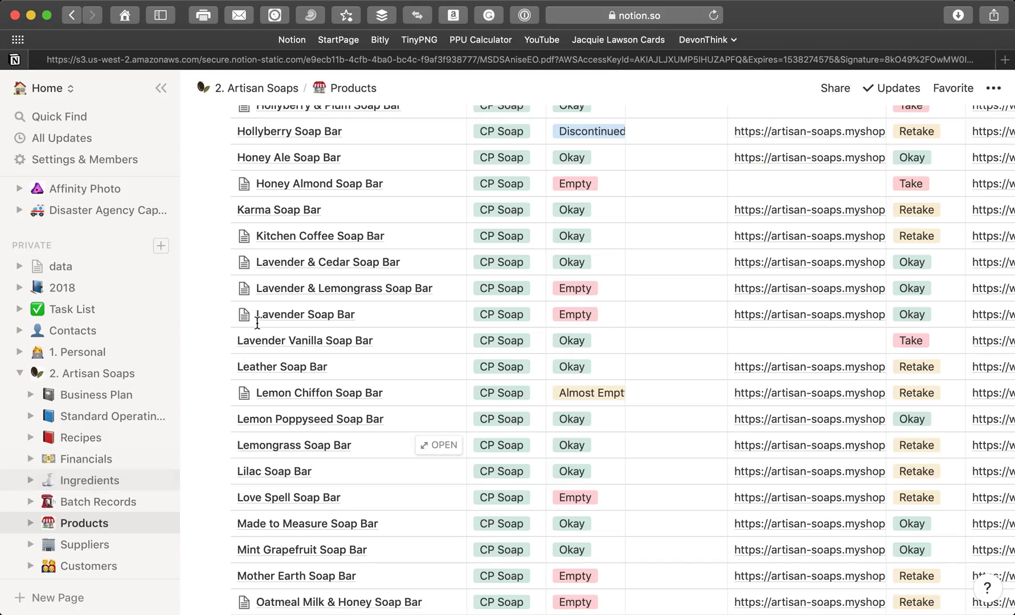
scroll(311, 520, "down", 2)
scroll(312, 520, "down", 5)
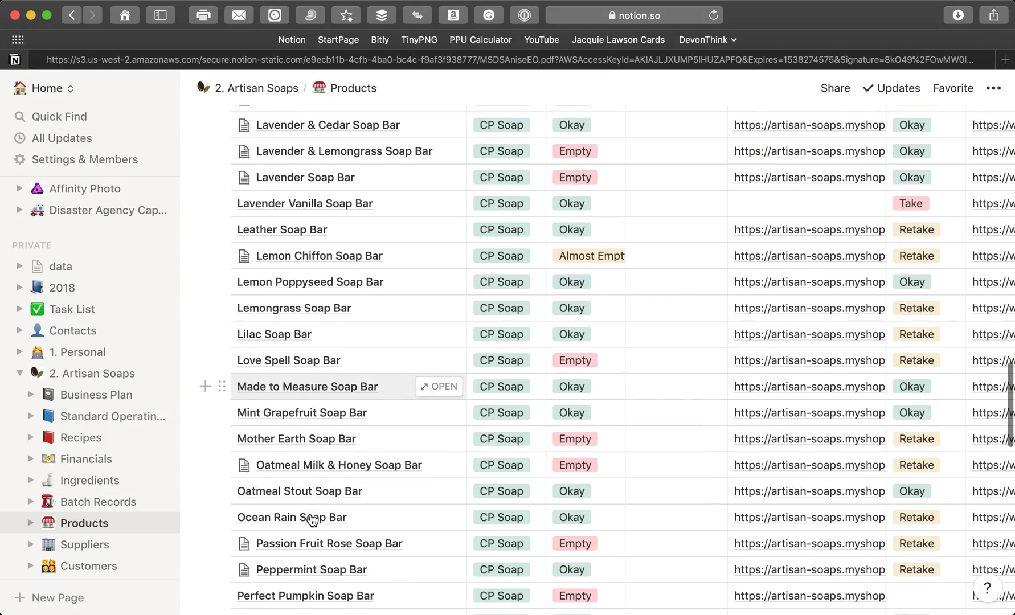
scroll(312, 519, "up", 5)
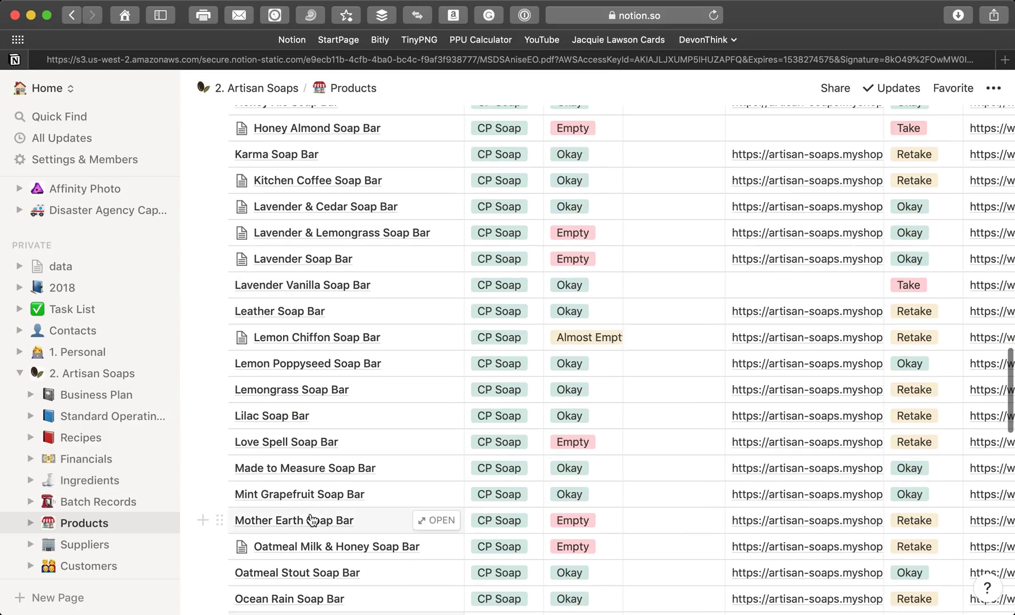
scroll(313, 519, "up", 3)
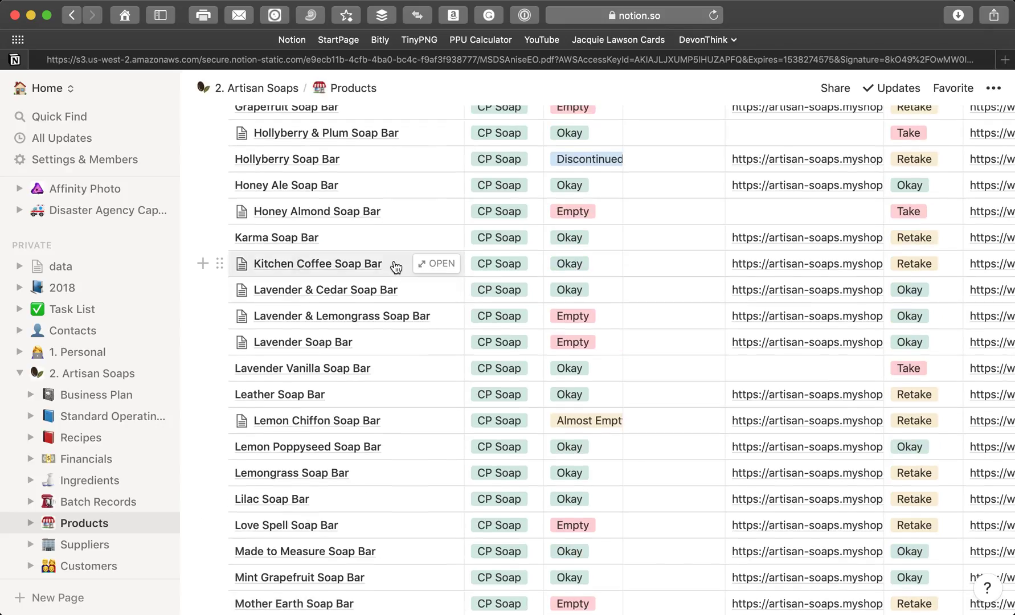
left_click(425, 262)
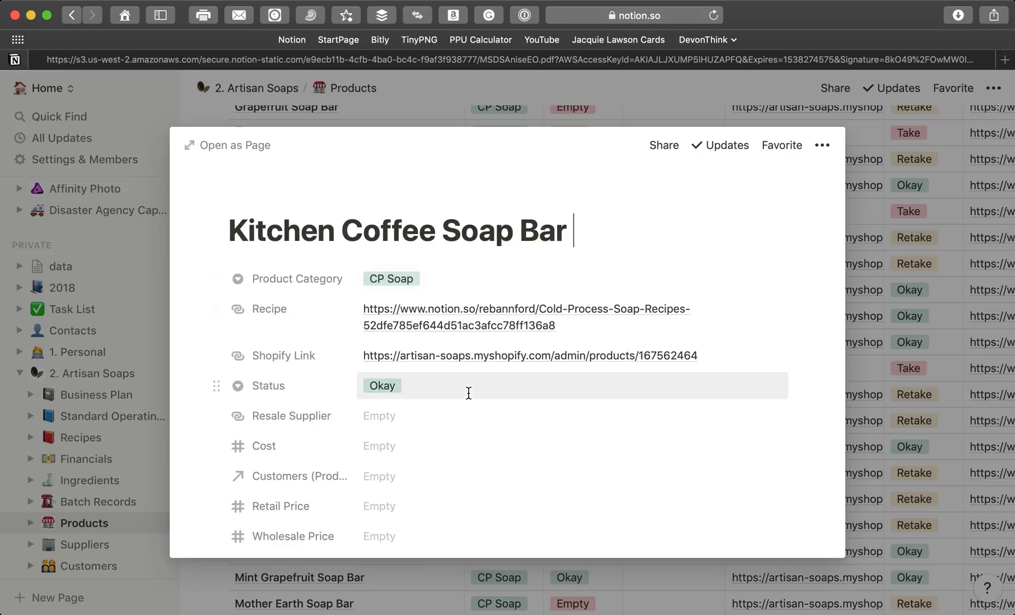
scroll(467, 393, "down", 10)
scroll(468, 393, "down", 5)
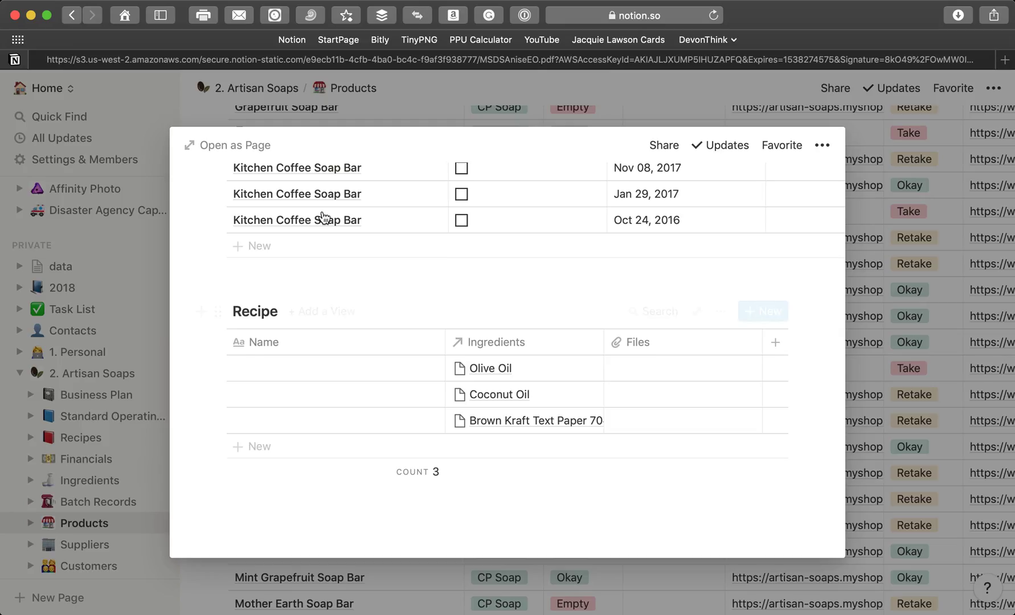
scroll(440, 373, "up", 15)
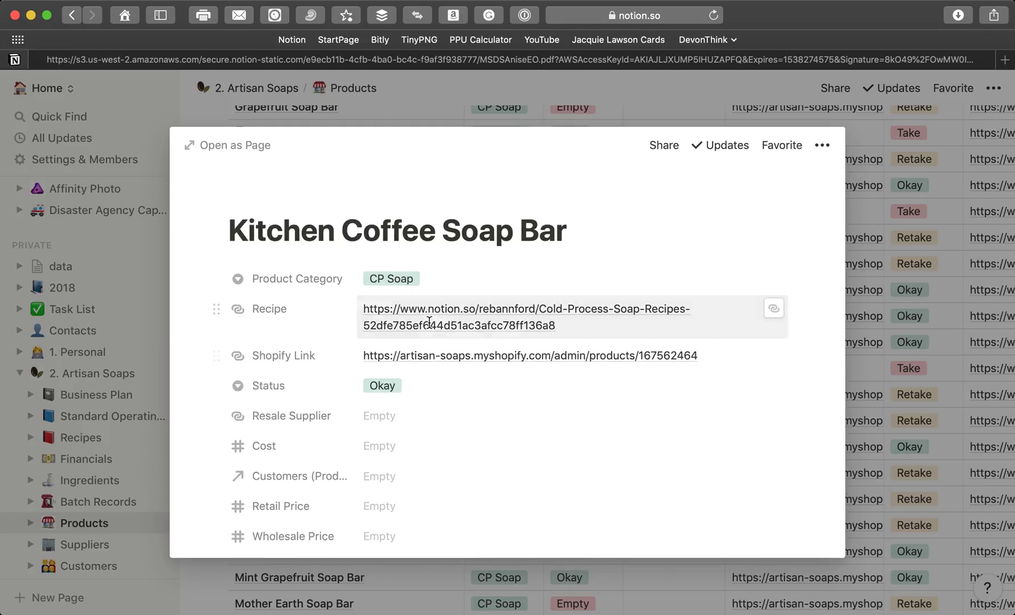
Step: In a new tab, open the Products database full page via the 2. Artisan Soaps page
left_click(775, 308)
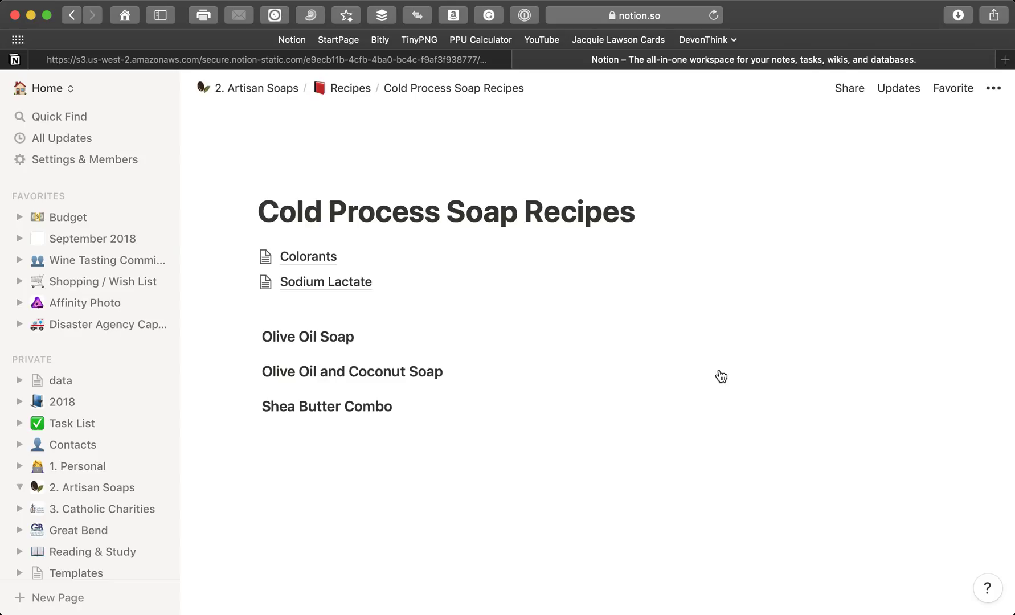
scroll(399, 475, "down", 10)
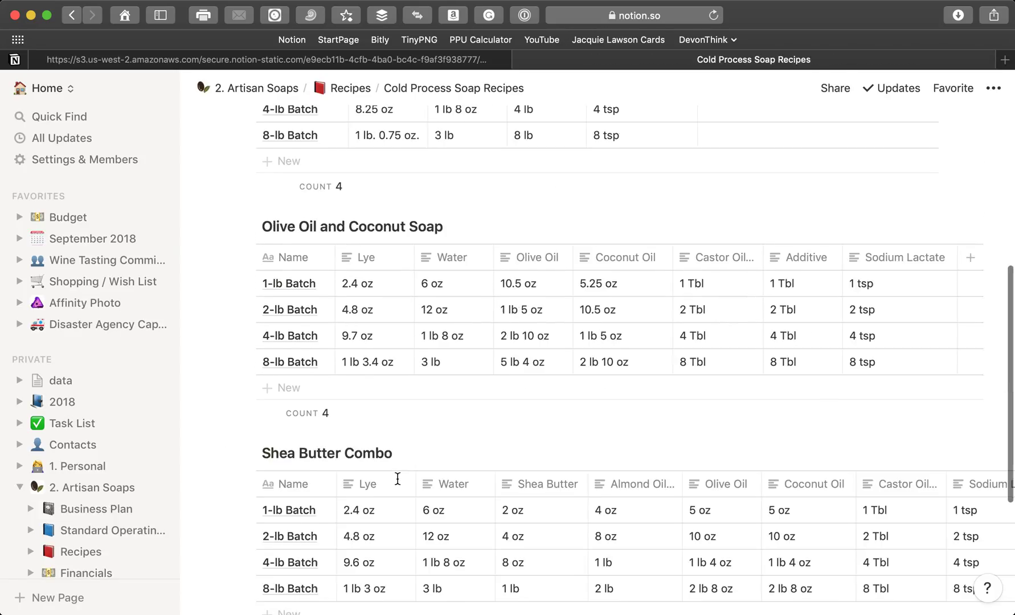
left_click(82, 487)
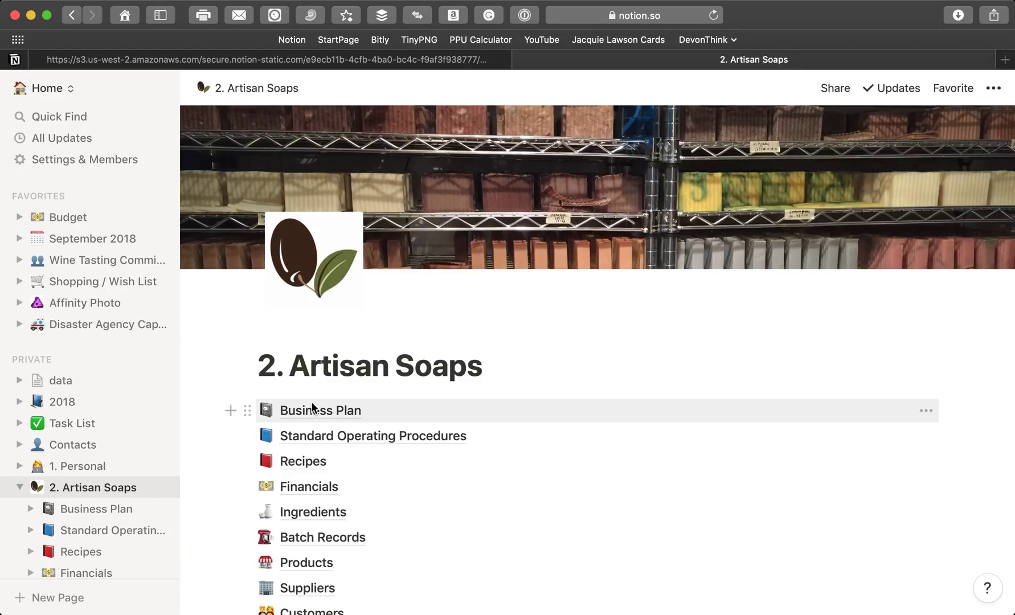
scroll(409, 514, "down", 2)
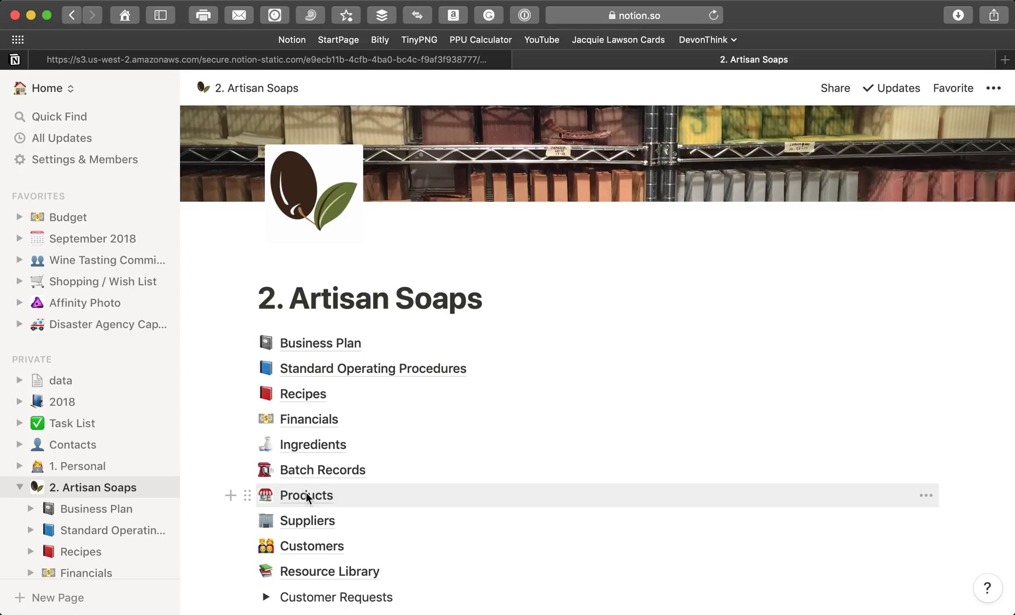
left_click(306, 495)
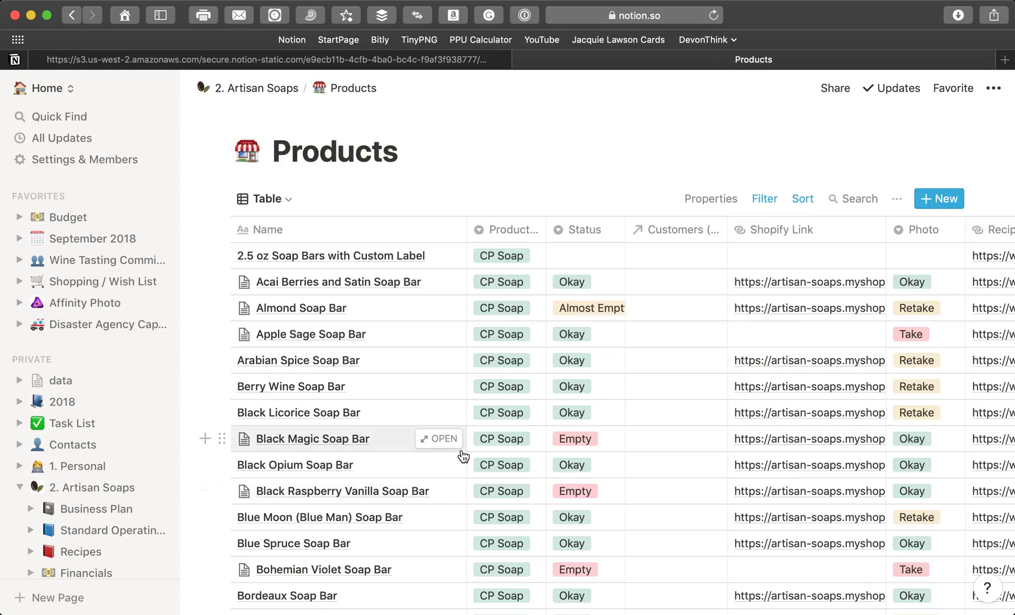
Step: Open the Blue Spruce Soap Bar page and start a new body block showing block types
scroll(463, 456, "down", 2)
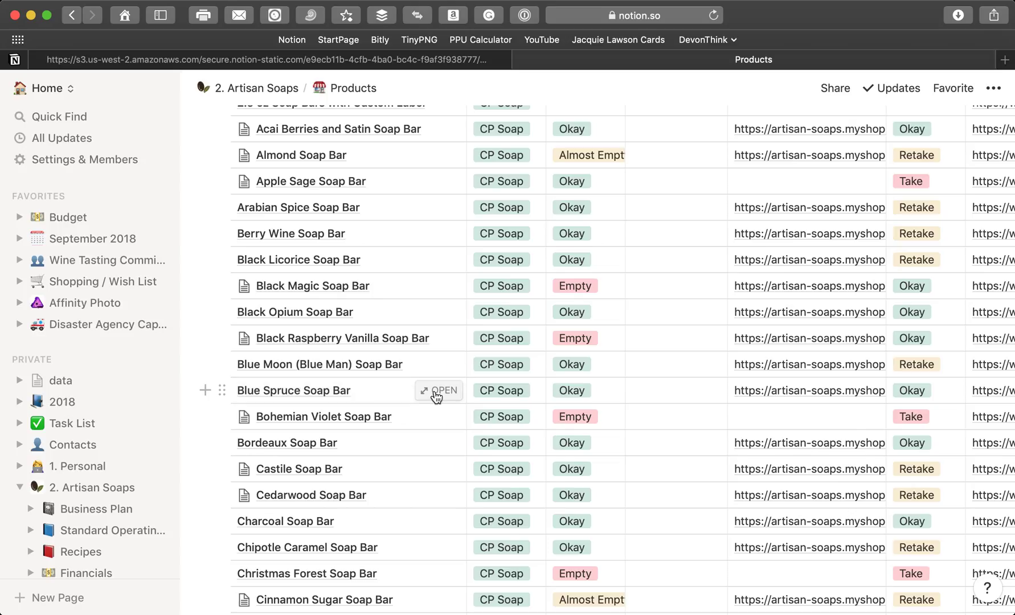
left_click(439, 391)
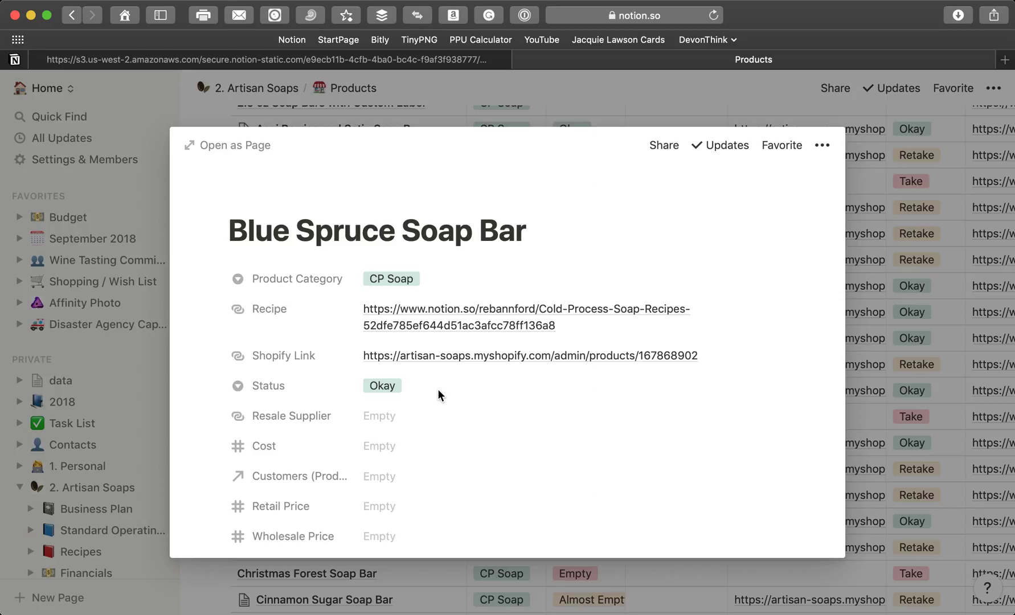
scroll(440, 383, "down", 3)
scroll(439, 382, "down", 5)
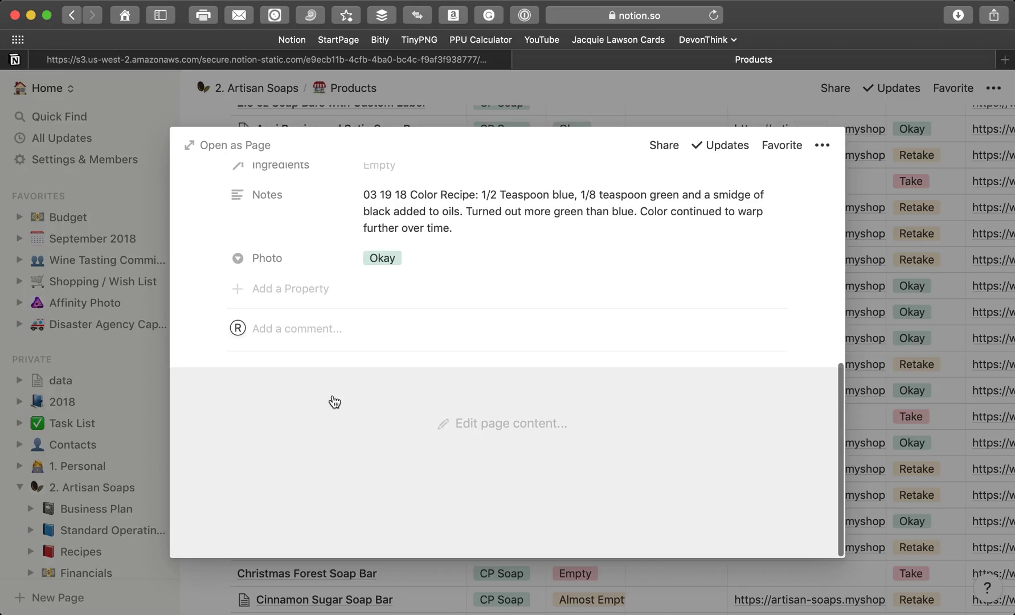
left_click(327, 399)
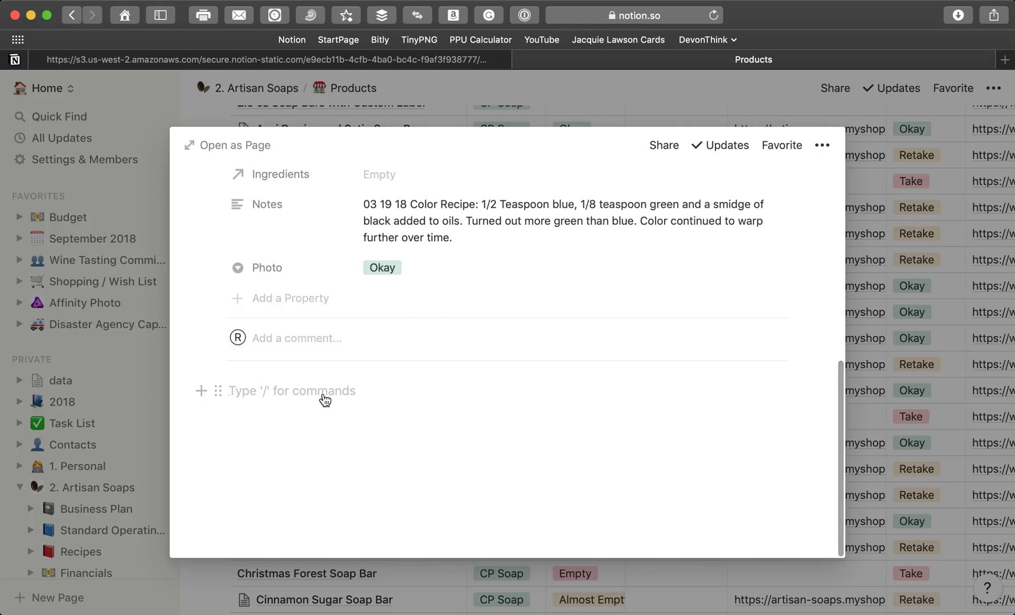
left_click(201, 393)
scroll(347, 330, "down", 10)
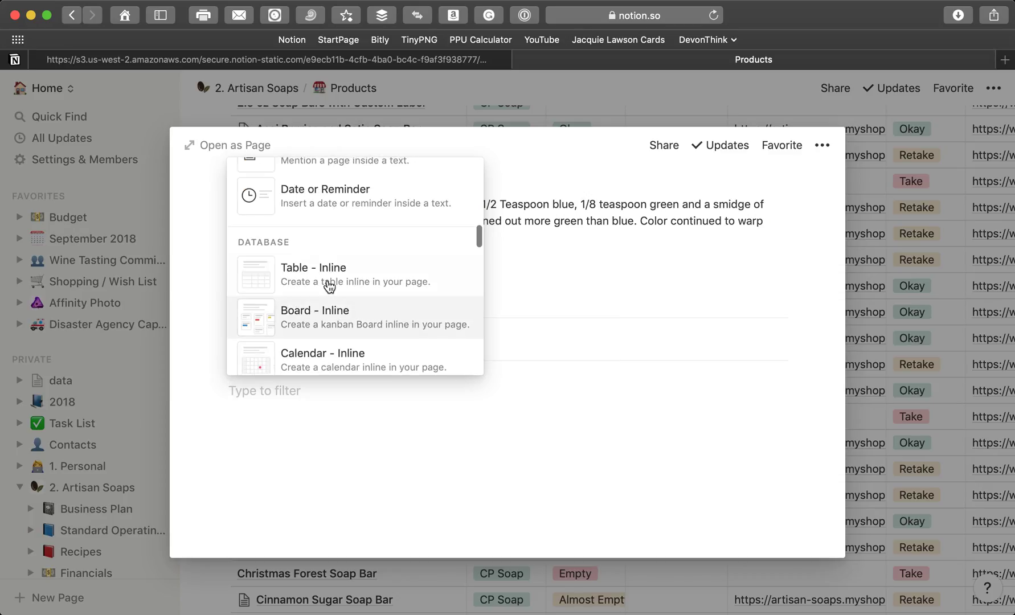
Step: Insert a 'Table - Inline' block titled 'Batch Record' on the Blue Spruce Soap Bar page
left_click(327, 274)
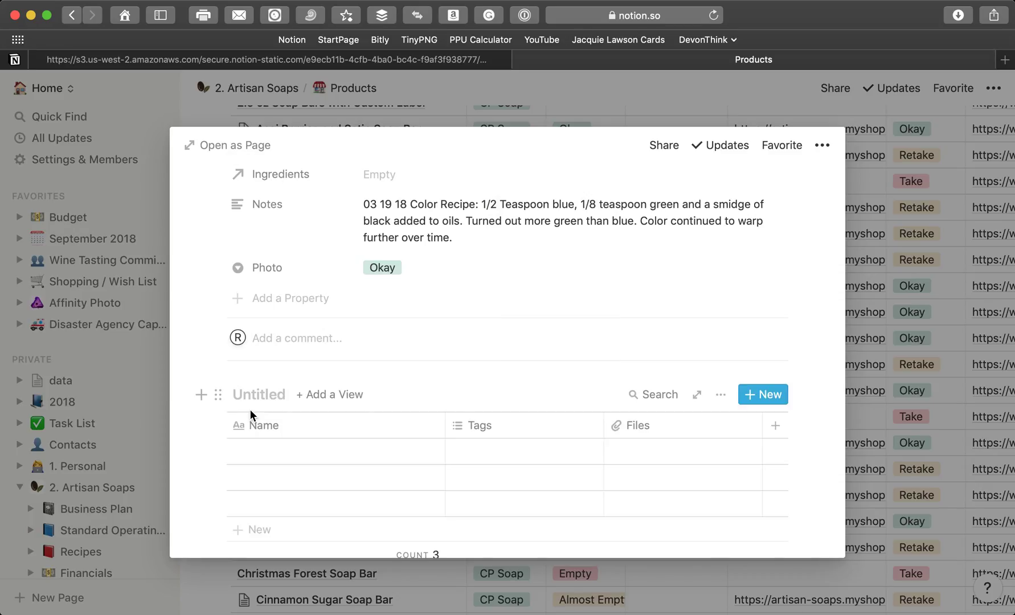
type("Barc")
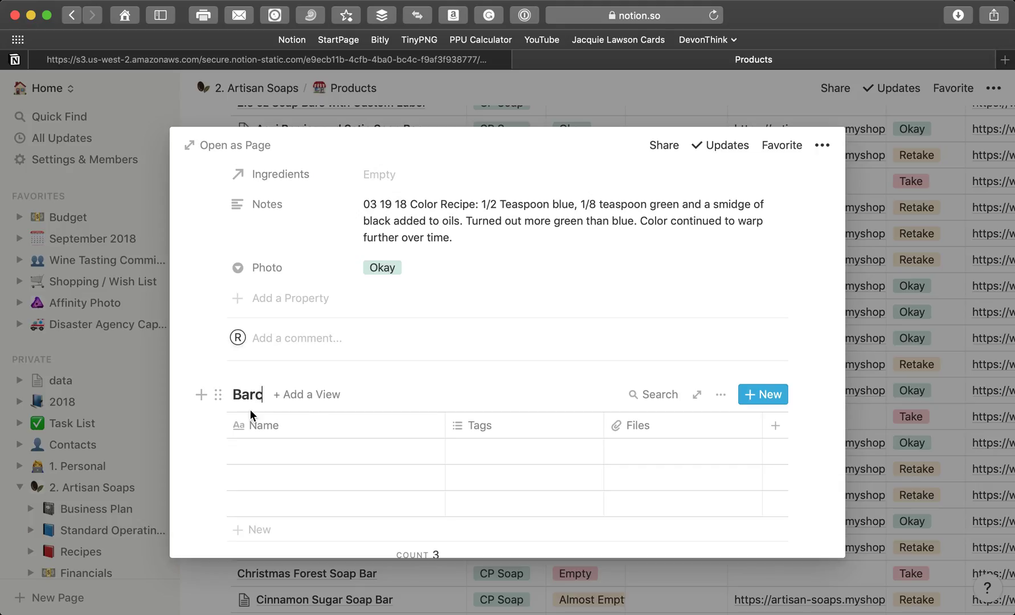
key("BackSpace")
key("BackSpace")
type("tch ")
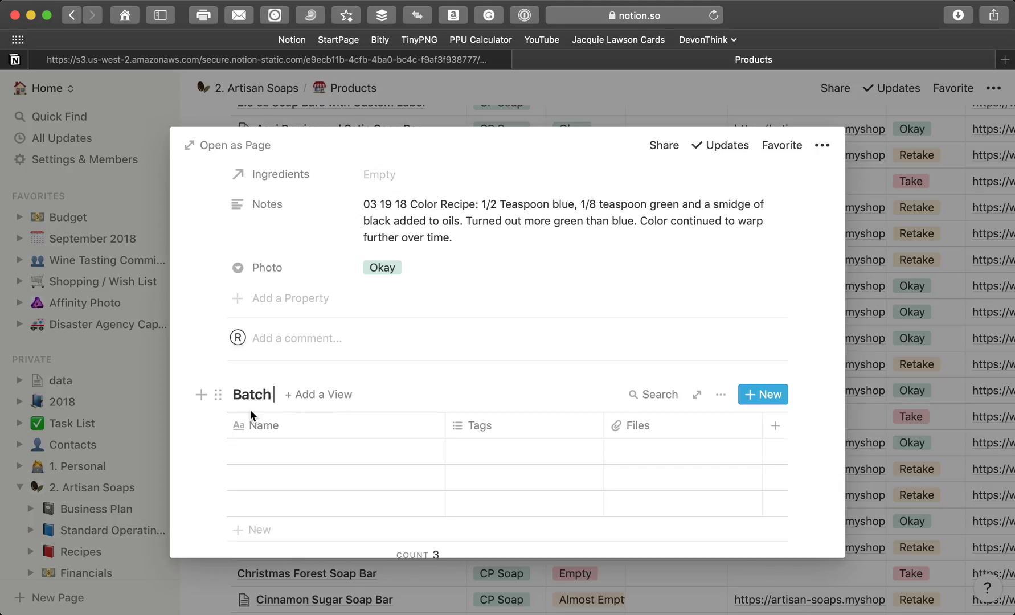
type("Record")
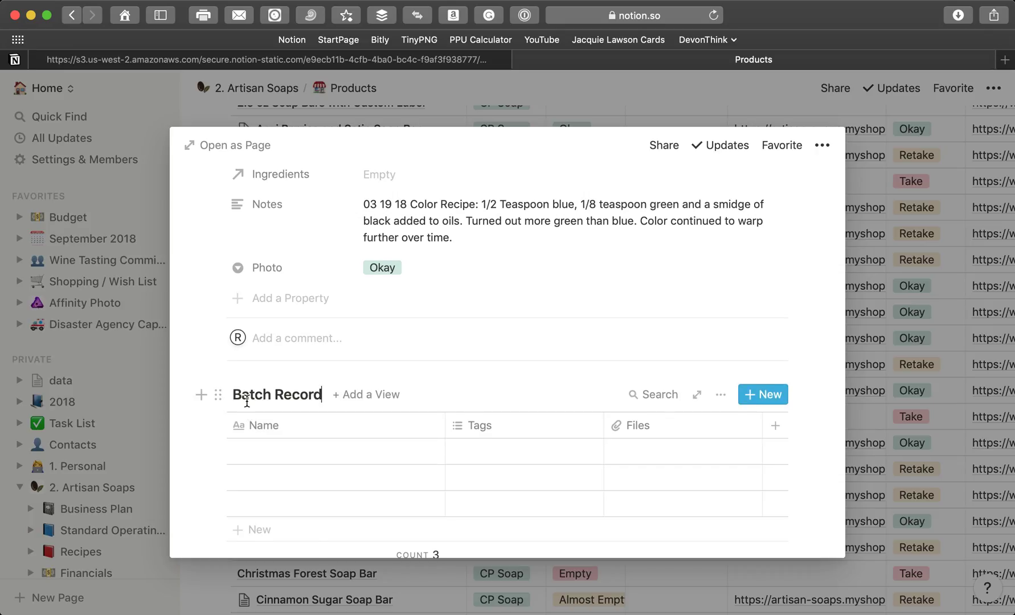
scroll(242, 401, "down", 3)
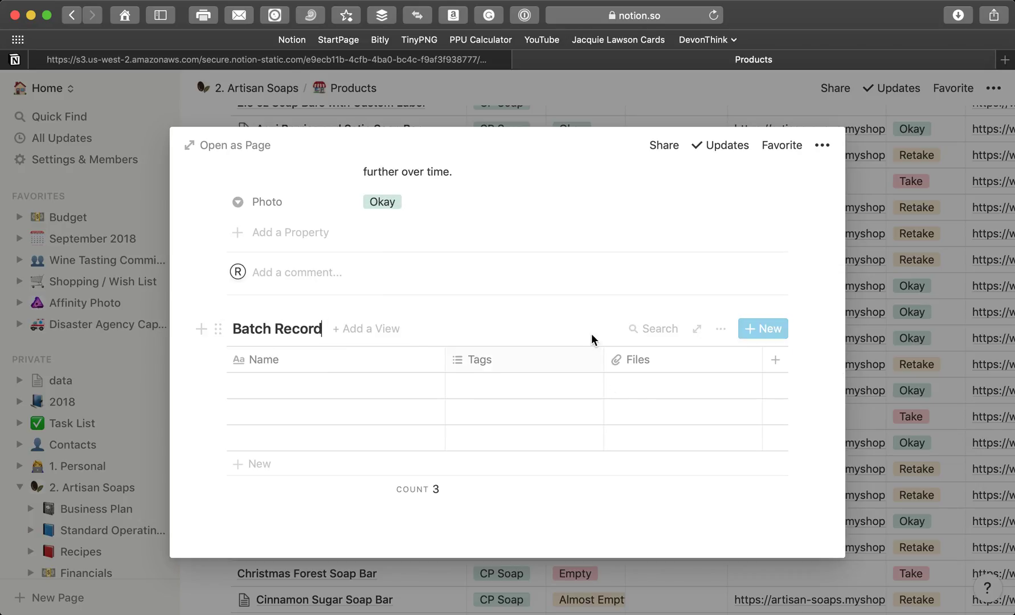
Step: Delete the old Batch Record table from the page
left_click(217, 328)
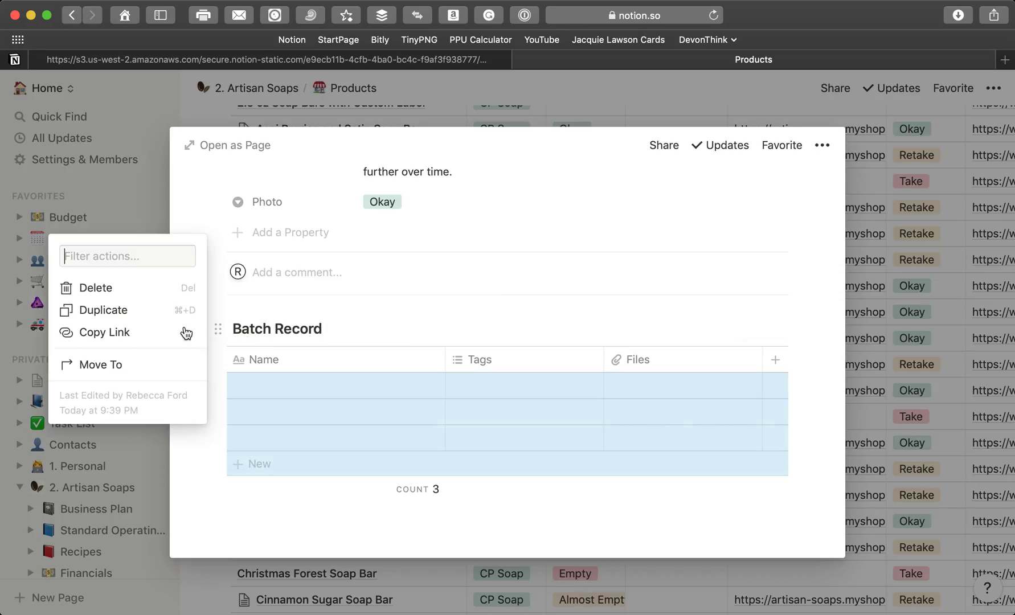
key("Escape")
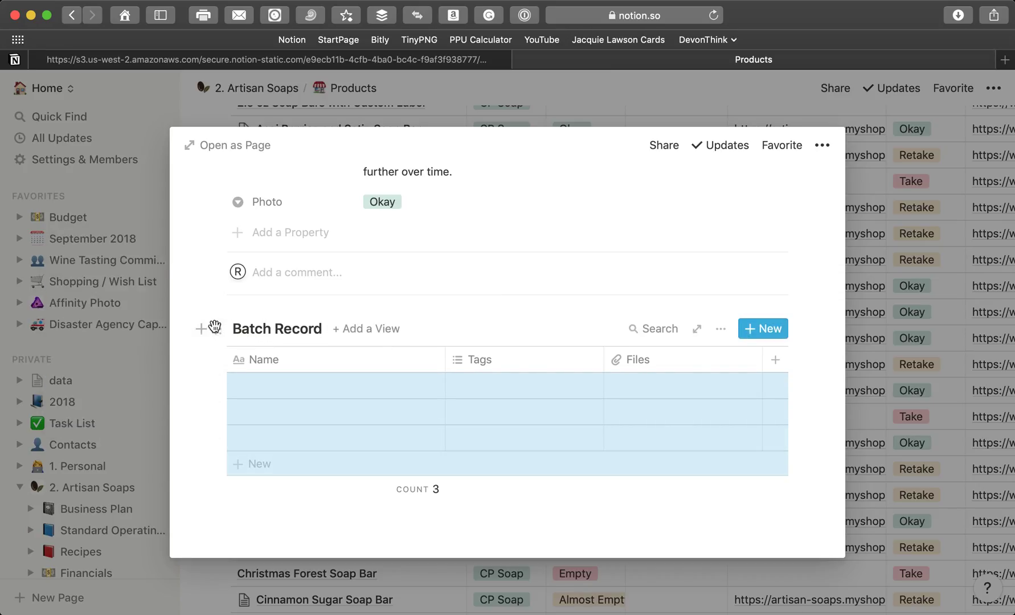
left_click(216, 328)
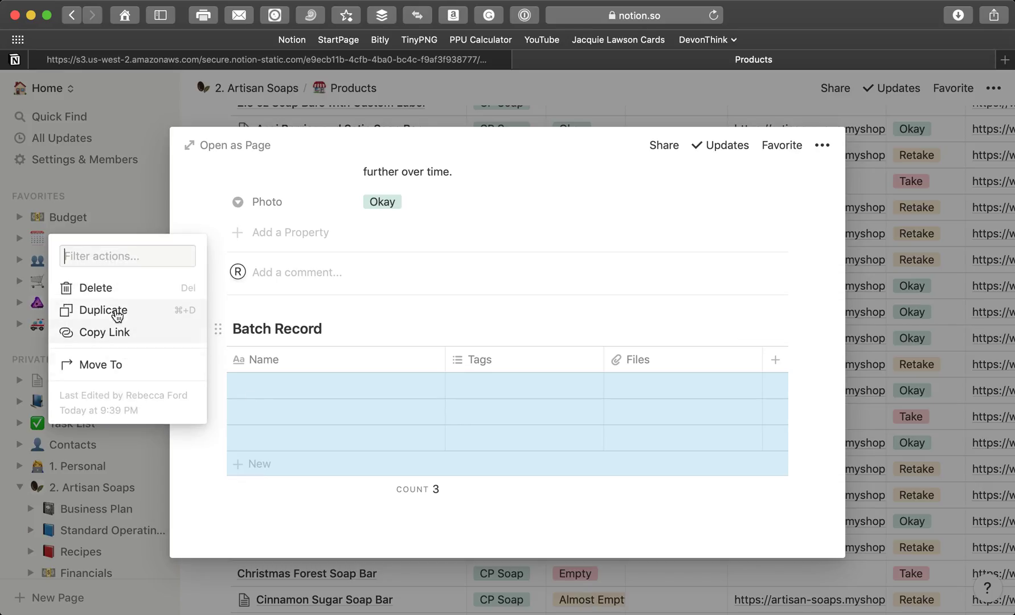
left_click(113, 287)
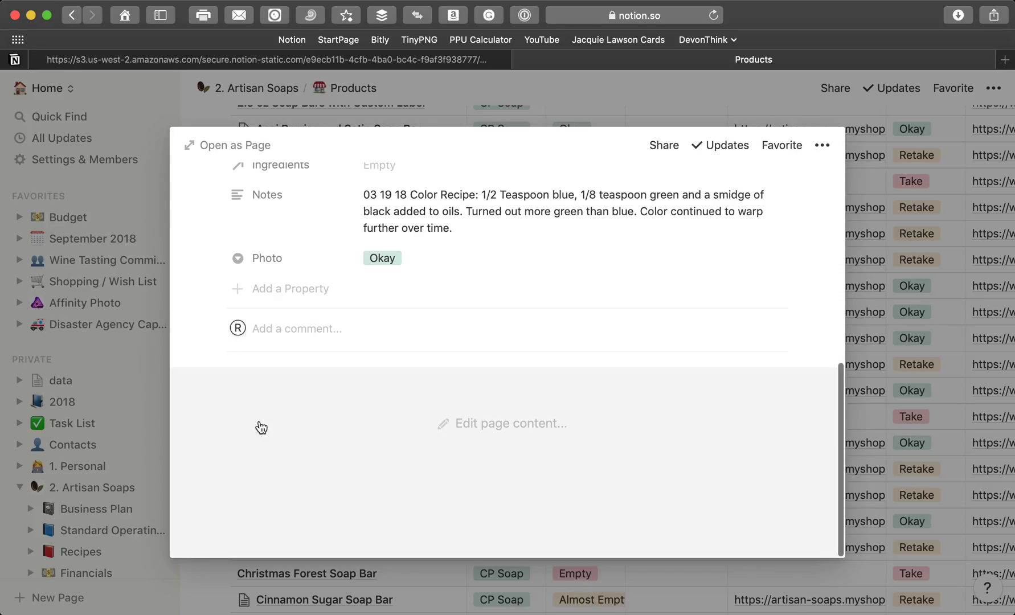
Step: Insert a linked view of the Batch Records database using /Create Linked Database
left_click(254, 419)
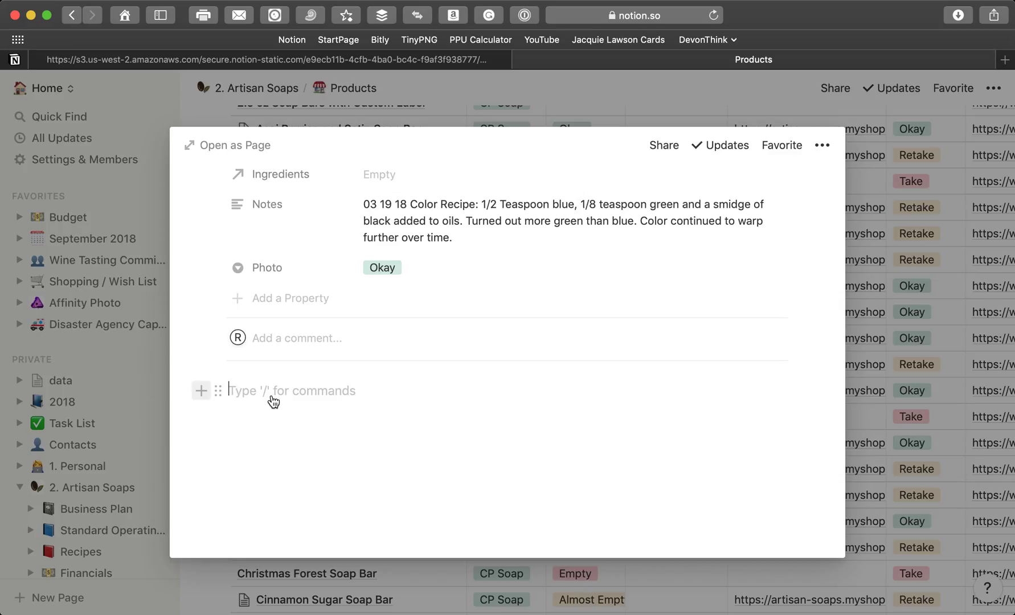
type("/")
scroll(316, 319, "down", 5)
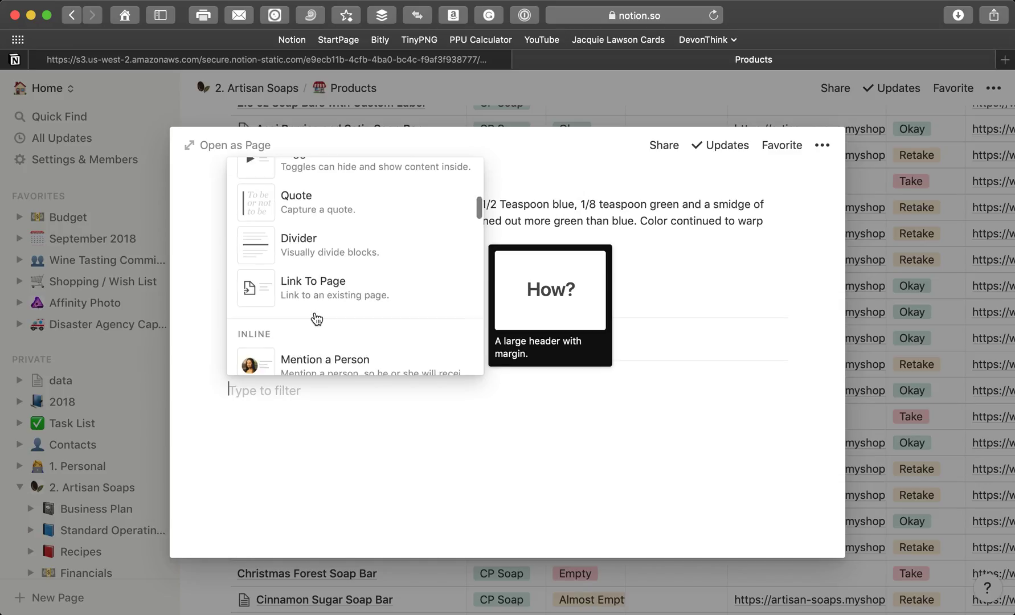
scroll(317, 320, "down", 10)
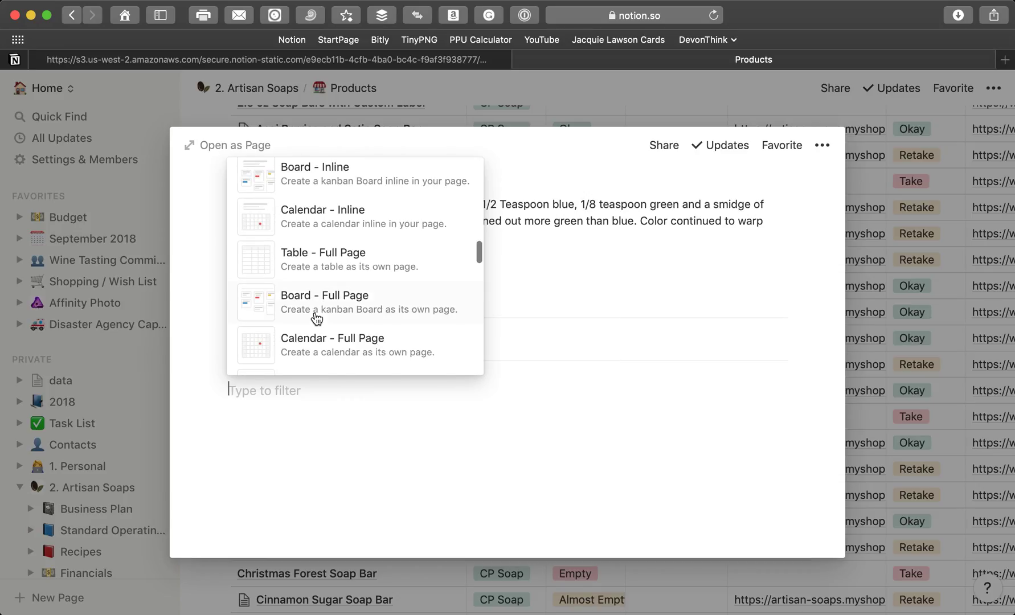
scroll(317, 319, "down", 3)
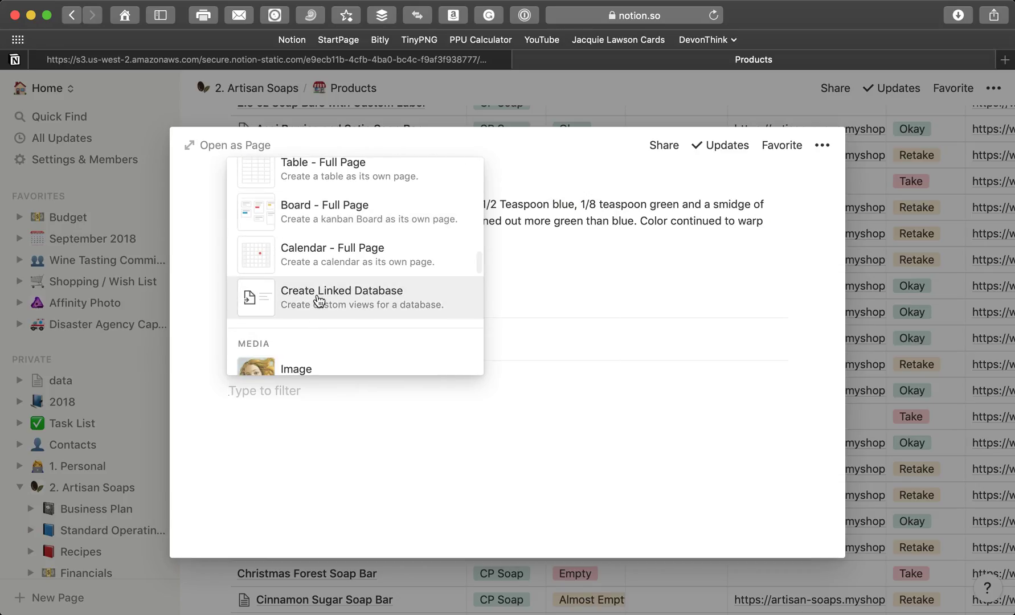
left_click(319, 300)
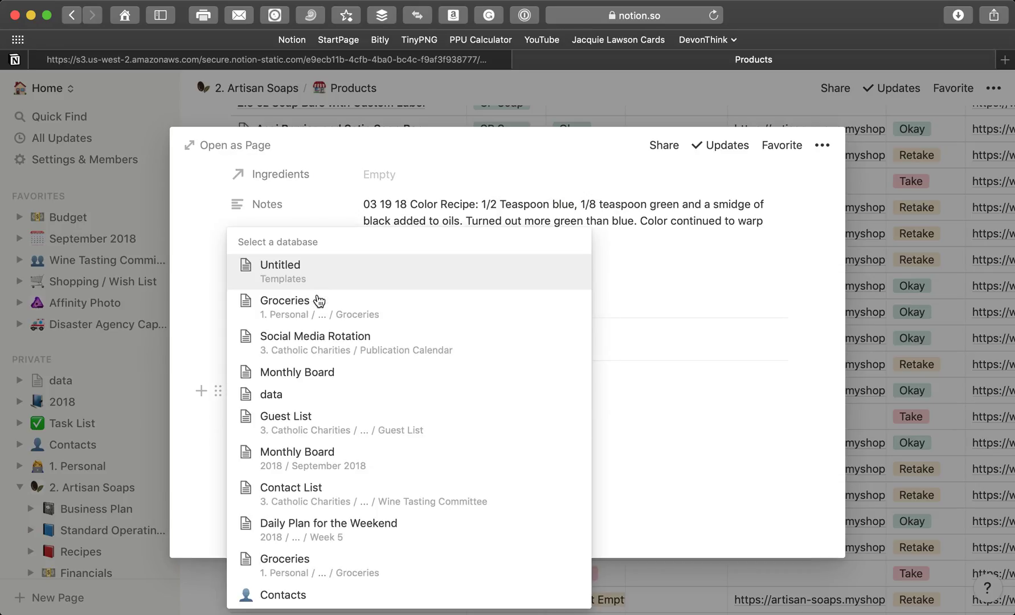
type("Ba")
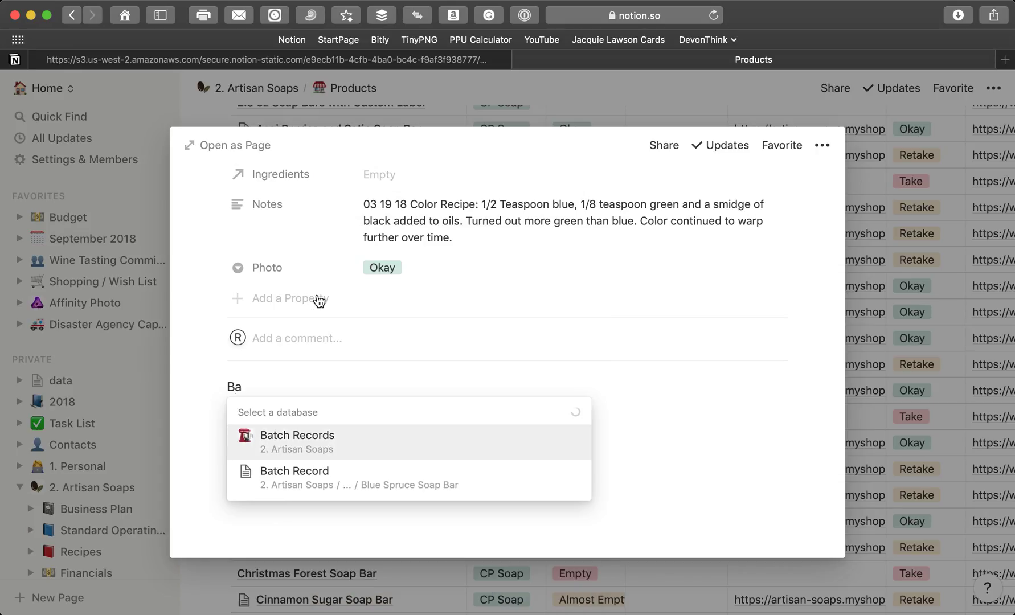
left_click(291, 450)
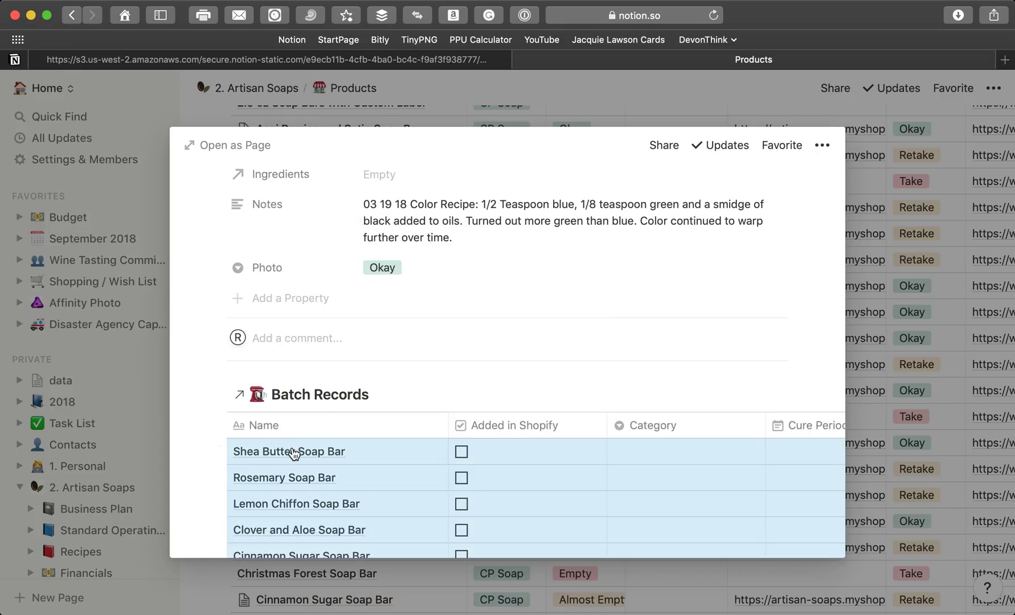
scroll(439, 462, "down", 3)
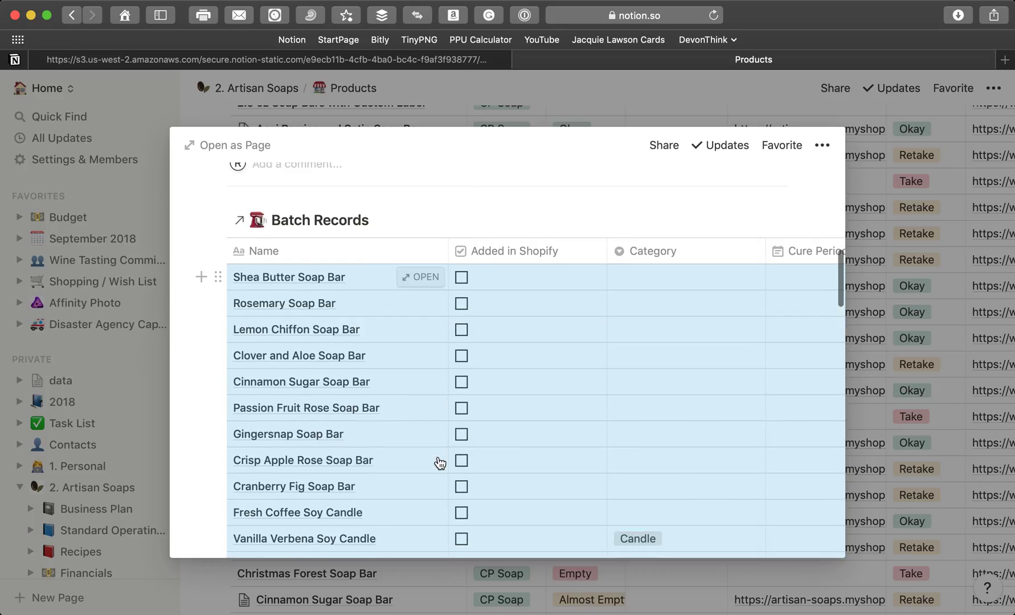
scroll(439, 463, "up", 10)
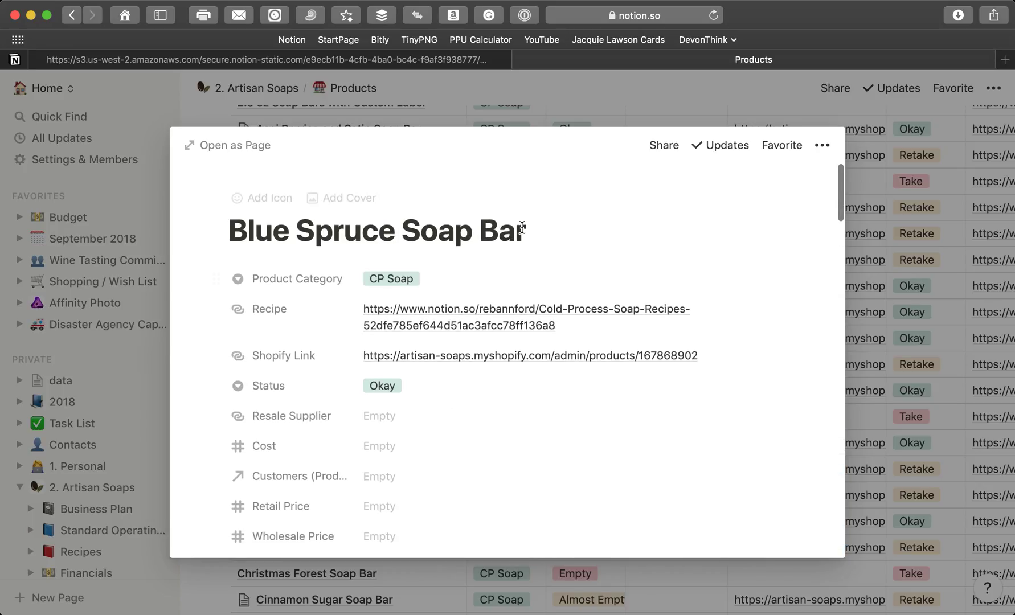
left_click_drag(528, 228, 222, 222)
key("ctrl+c")
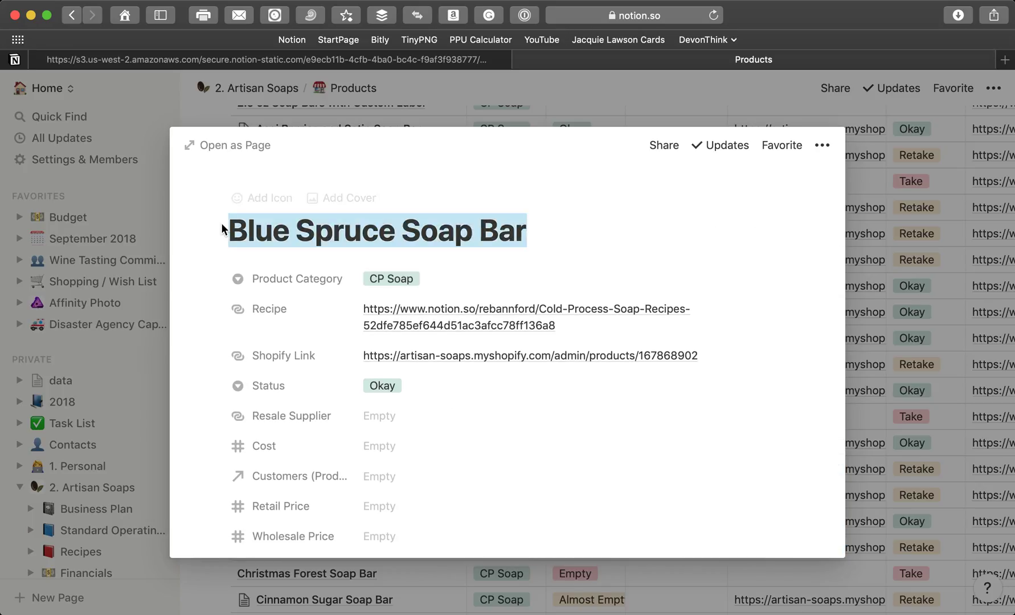
scroll(461, 361, "down", 7)
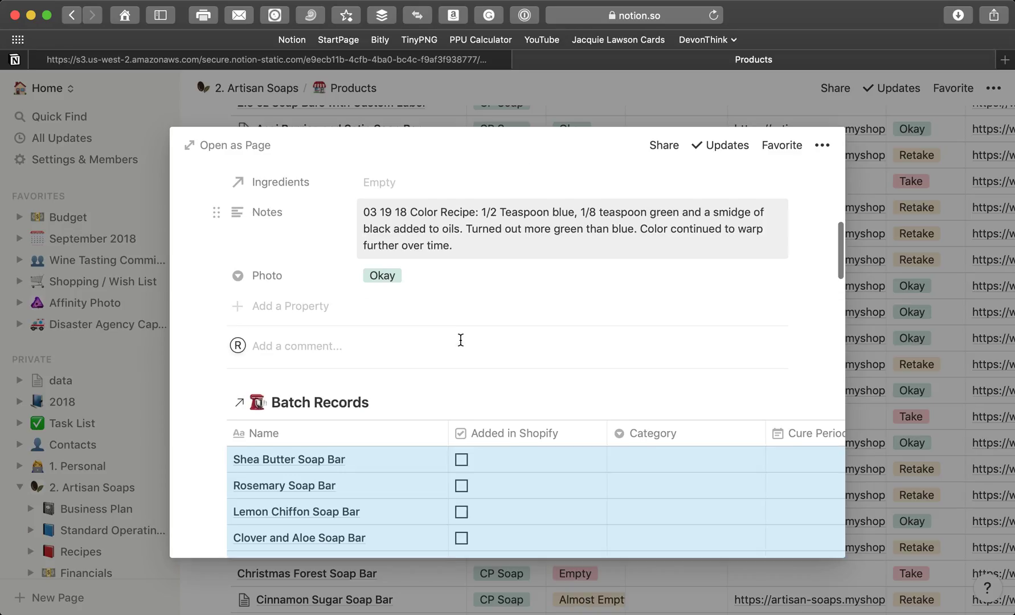
Step: Filter the linked Batch Records view to Name contains 'Blue Spruce Soap Bar', showing the single 38-bar batch
left_click(721, 402)
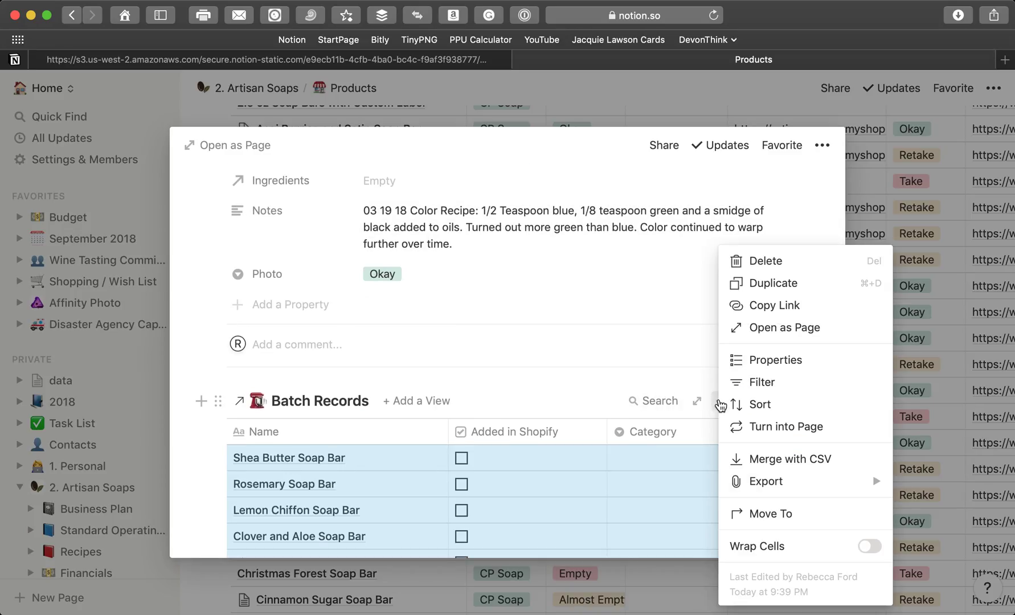
left_click(762, 383)
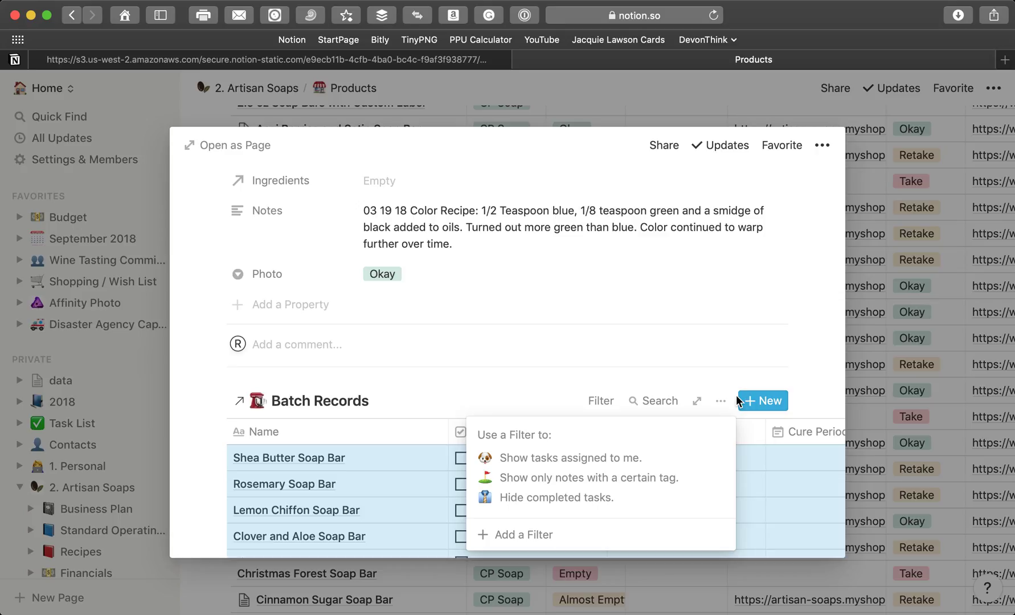
left_click(516, 534)
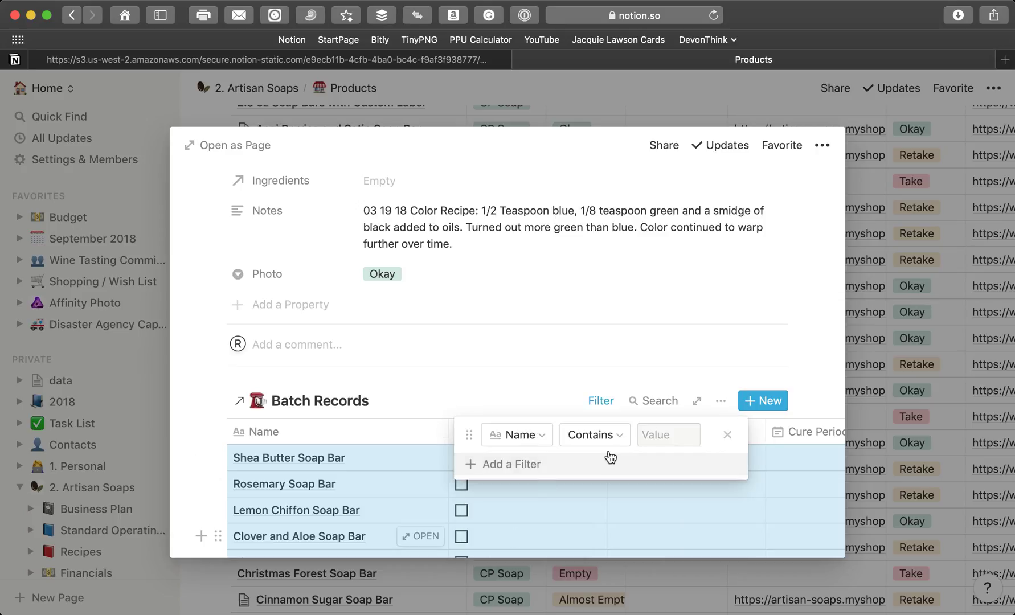
left_click(661, 434)
key("cmd+v")
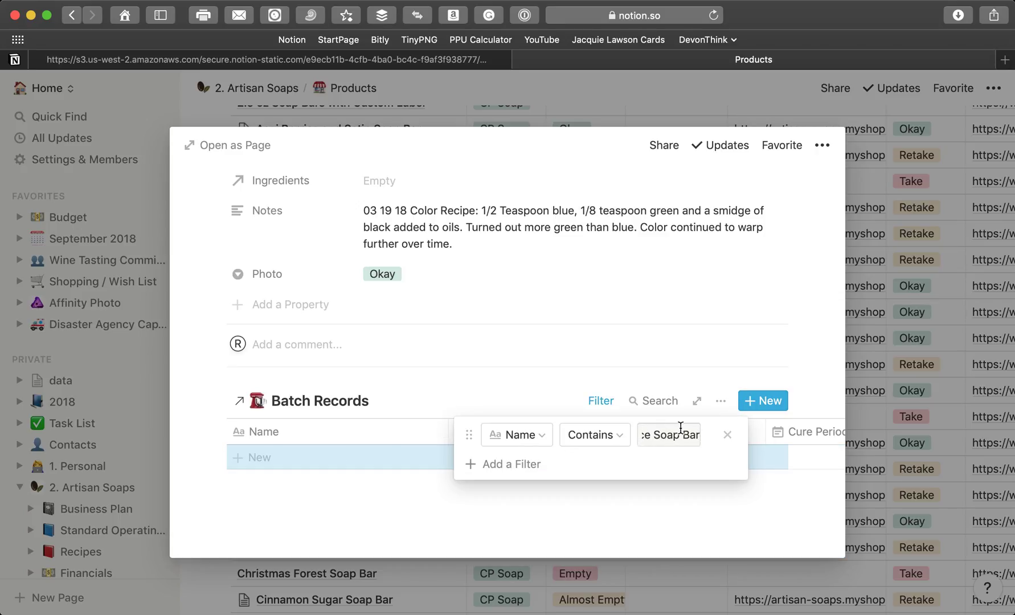
left_click(658, 347)
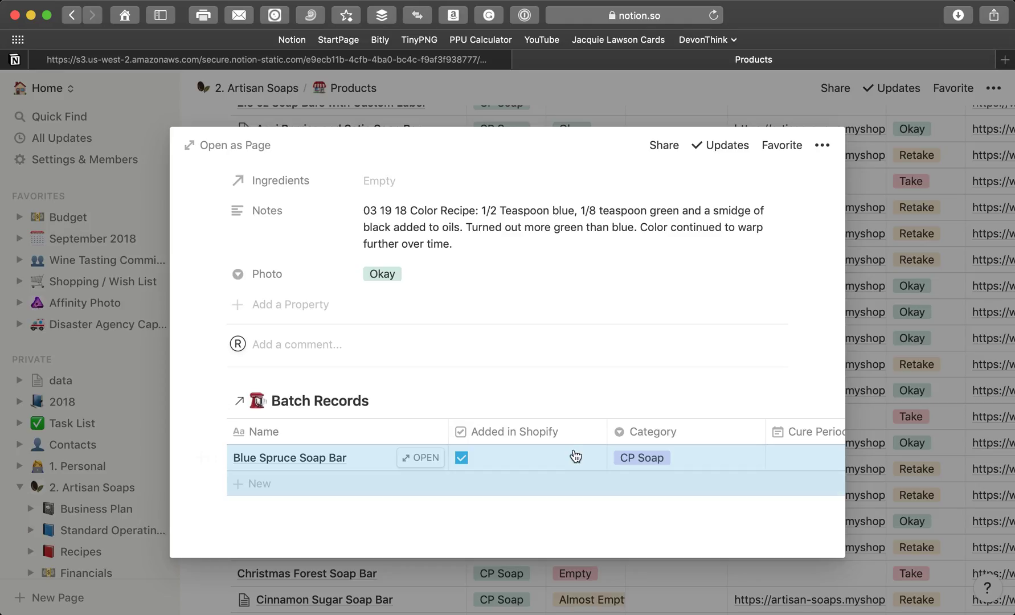
scroll(520, 467, "right", 6)
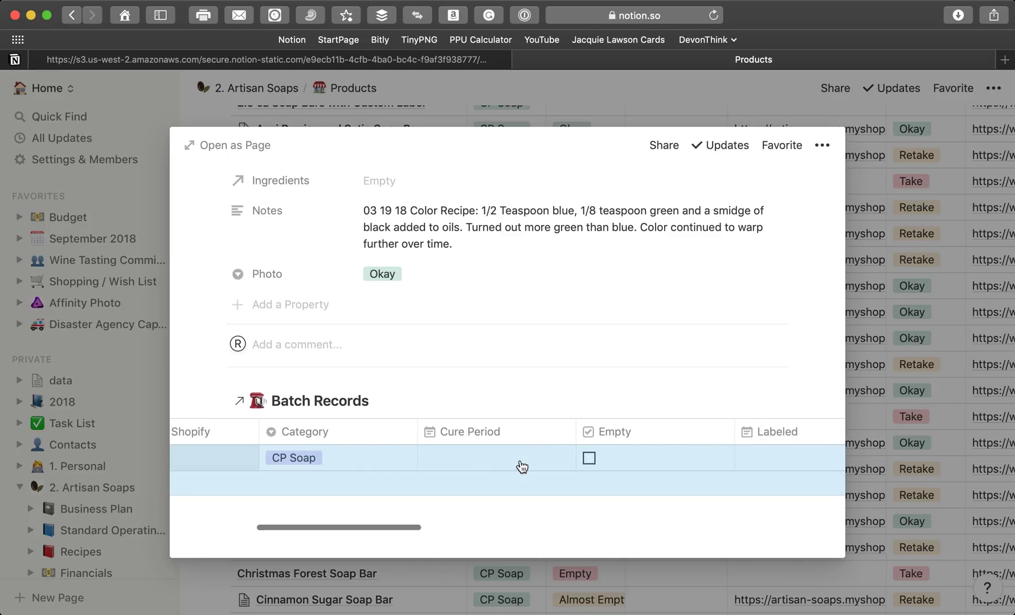
scroll(519, 467, "right", 10)
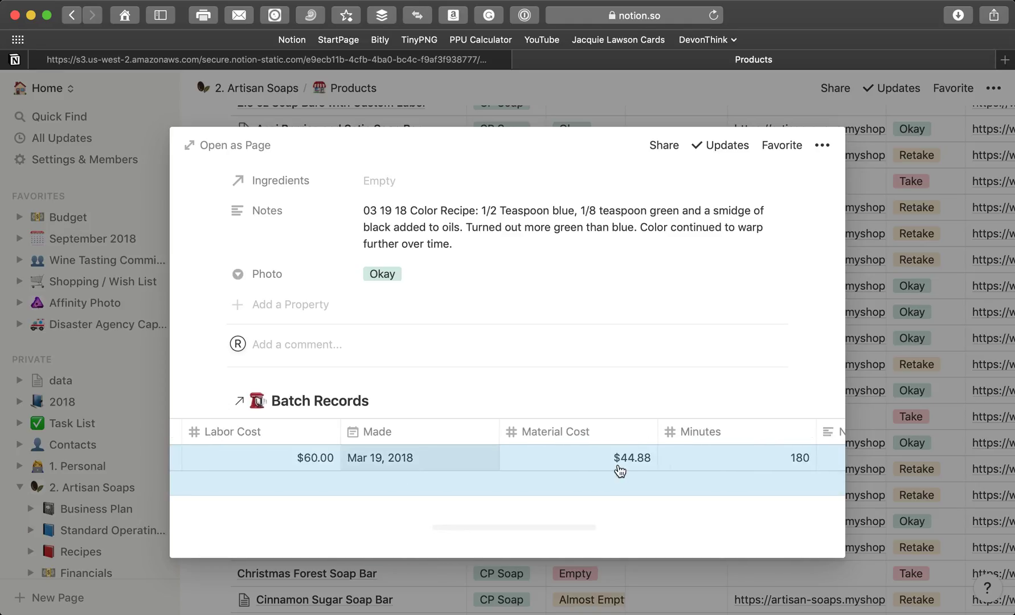
scroll(623, 458, "right", 8)
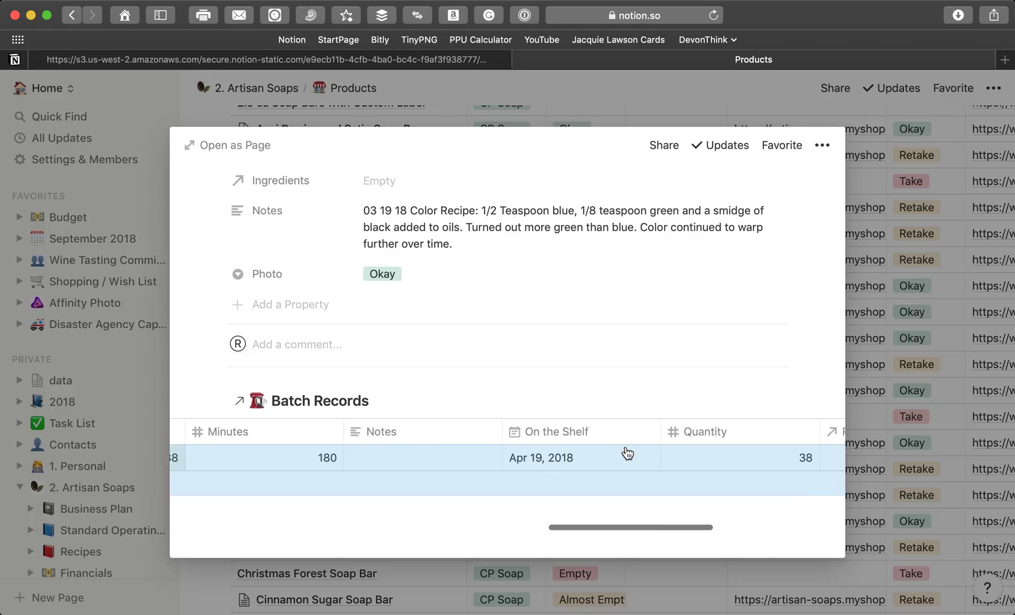
scroll(627, 453, "right", 10)
scroll(627, 453, "left", 6)
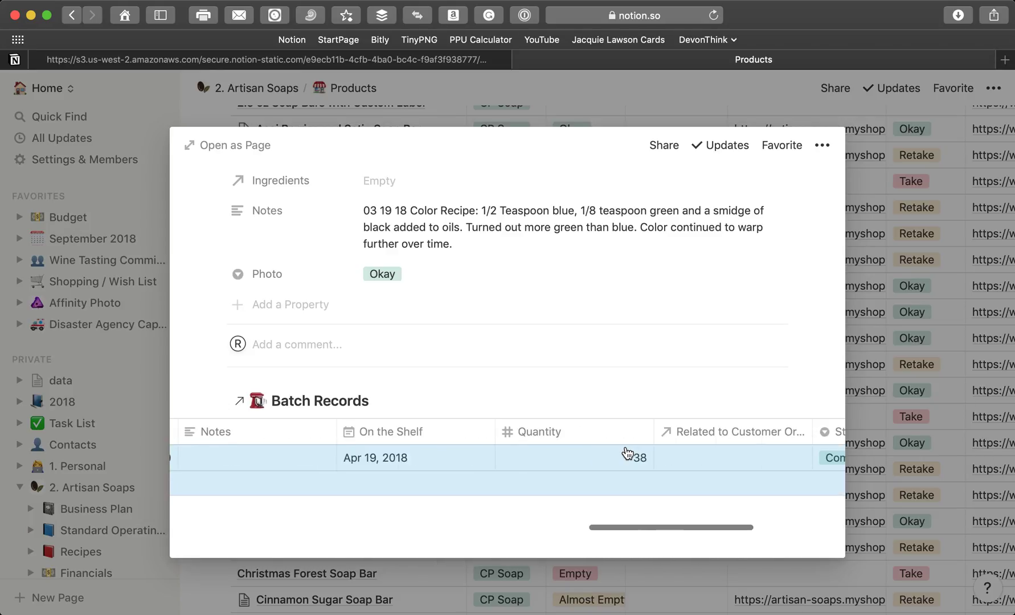
scroll(627, 453, "left", 15)
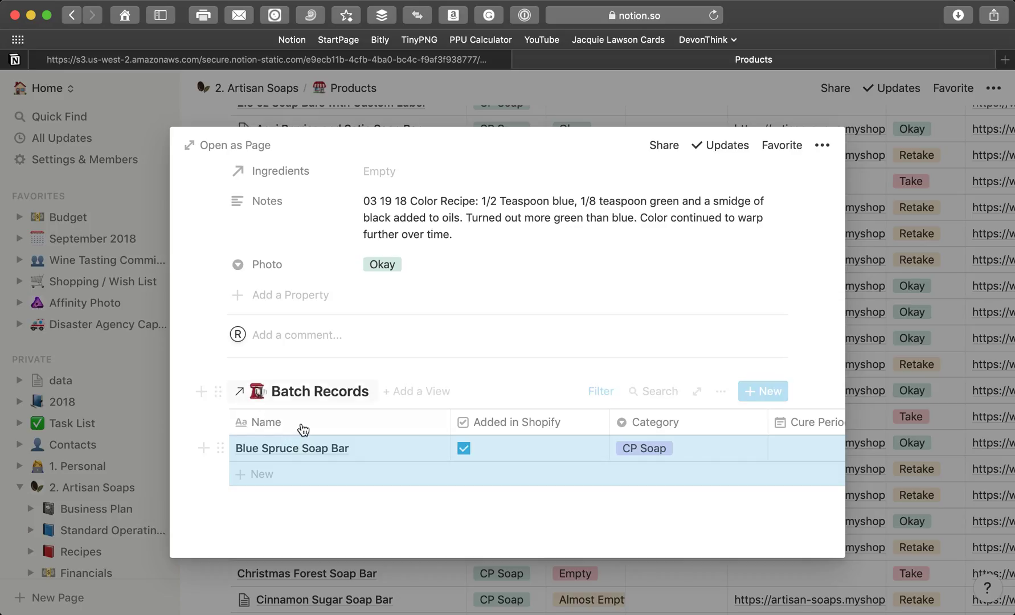
Step: Add a new batch row named after the product, with category CP Soap
left_click(284, 480)
key("ctrl+v")
key("Escape")
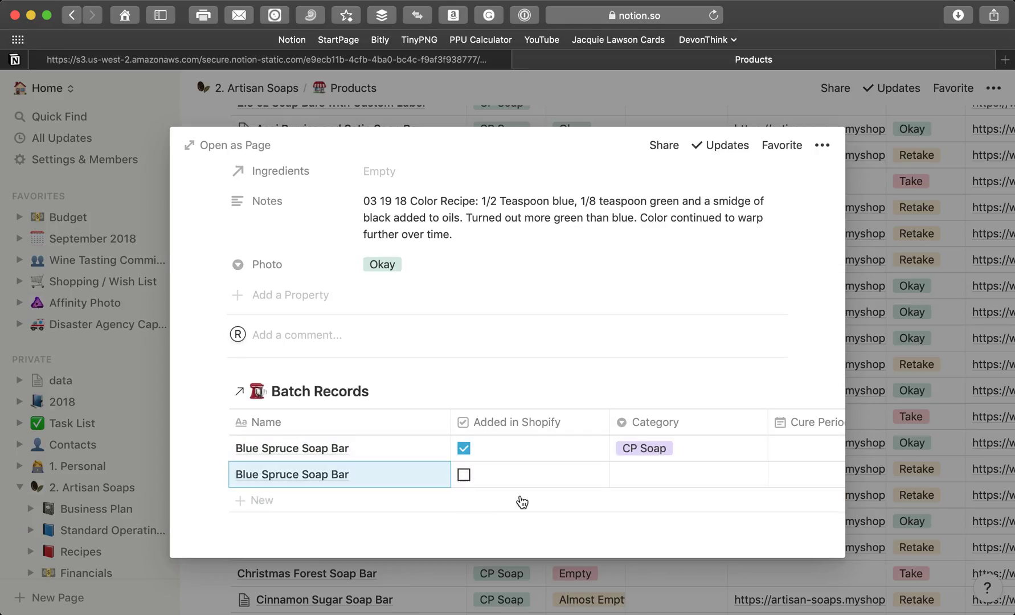
left_click(663, 483)
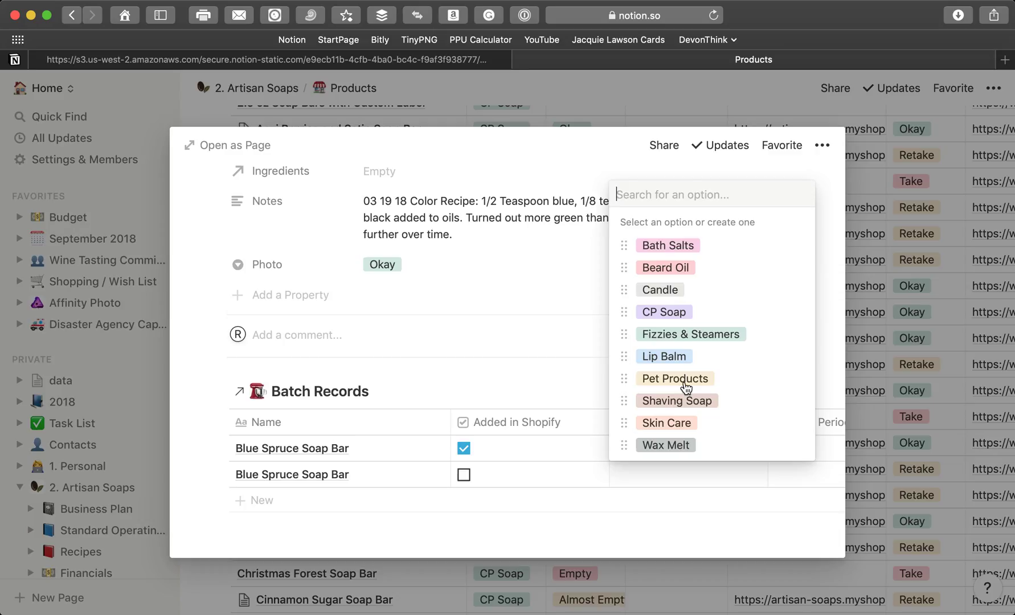
left_click(678, 315)
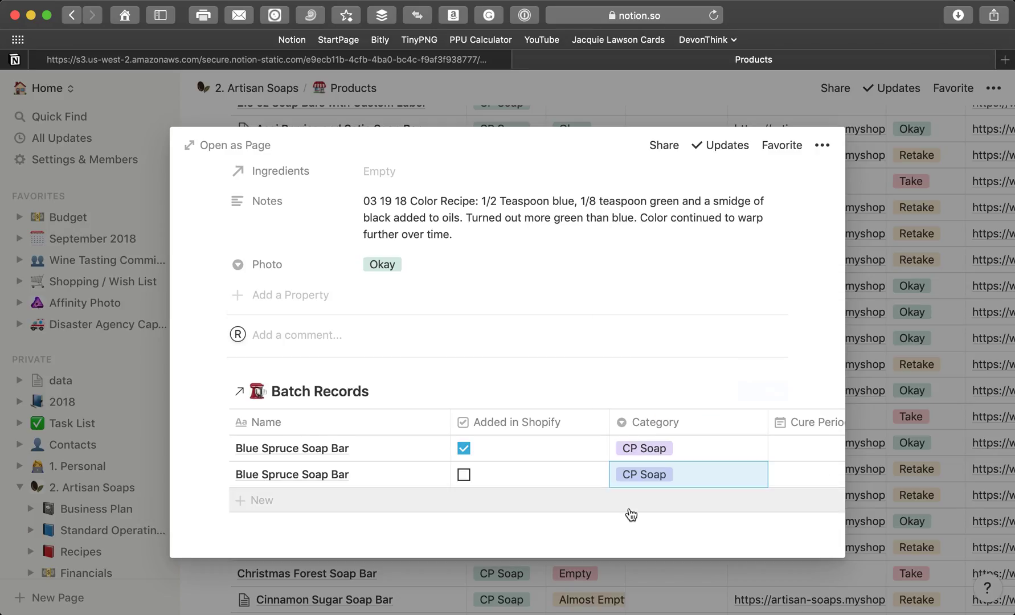
left_click(673, 338)
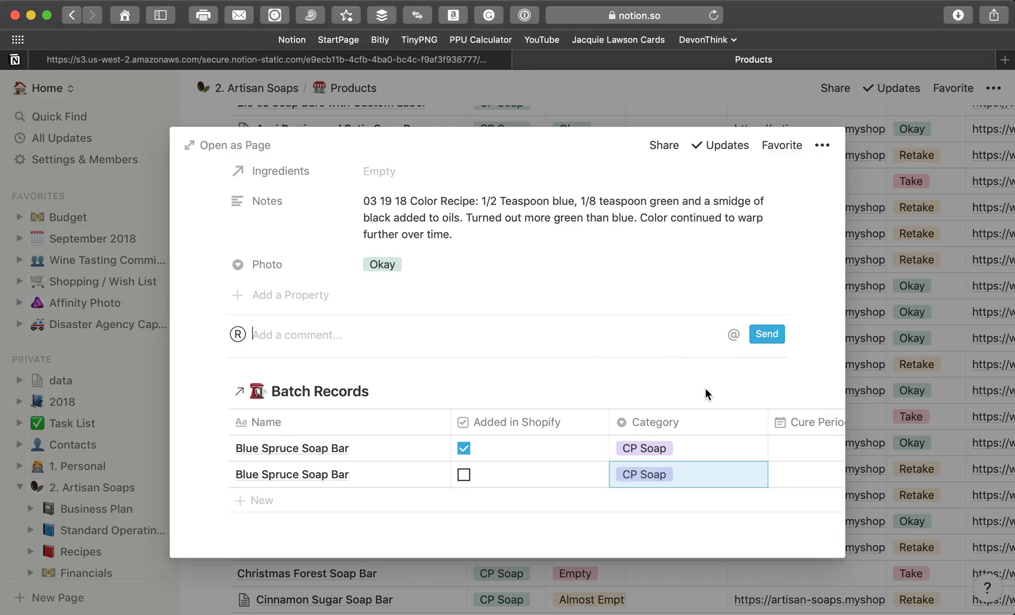
Step: Move the Made column and then the Status column to the front of the Batch Records table
scroll(716, 436, "right", 10)
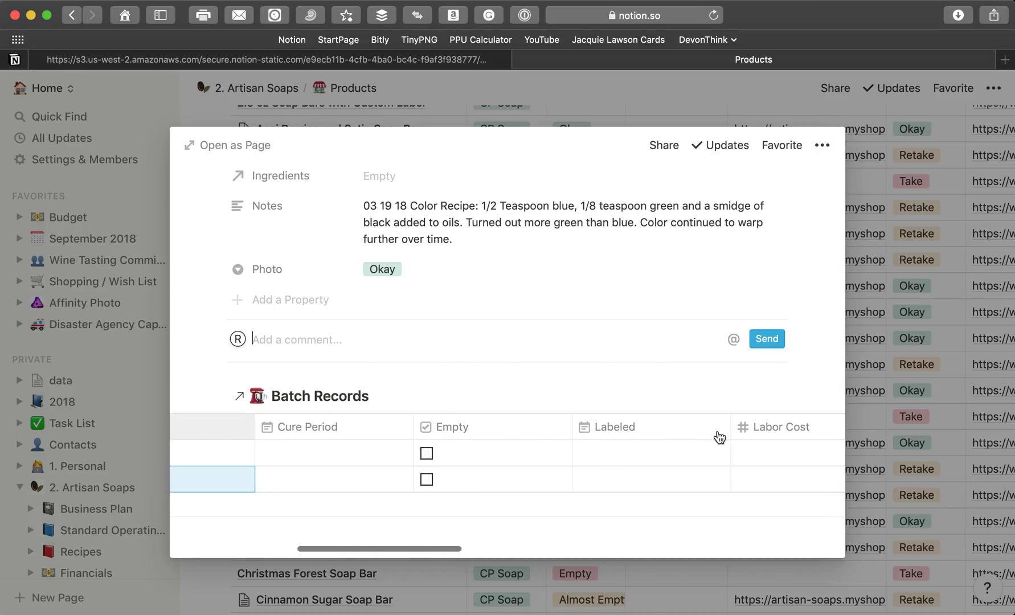
scroll(719, 436, "right", 5)
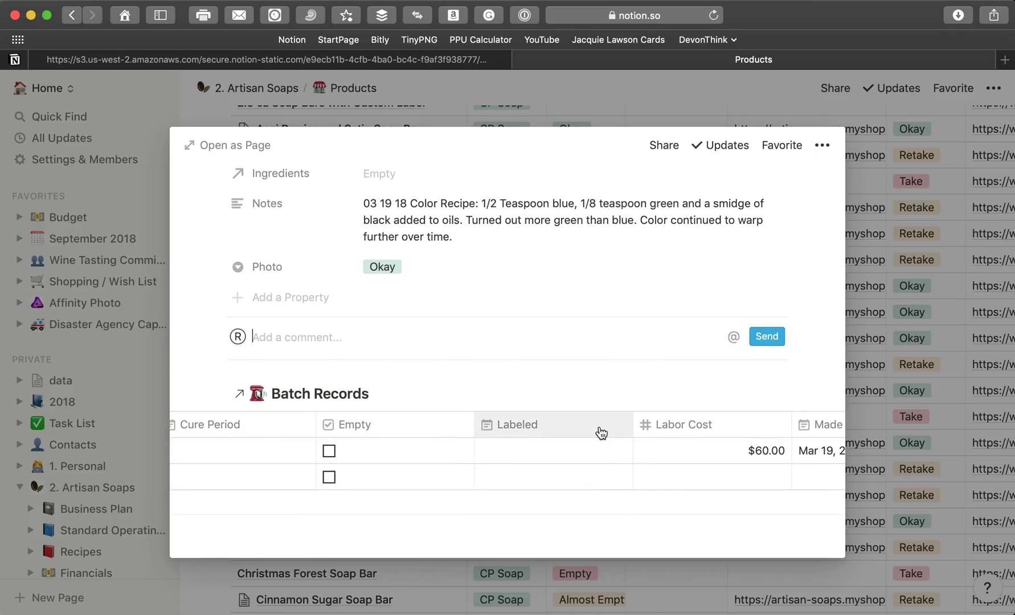
scroll(709, 424, "right", 4)
left_click_drag(730, 424, 301, 430)
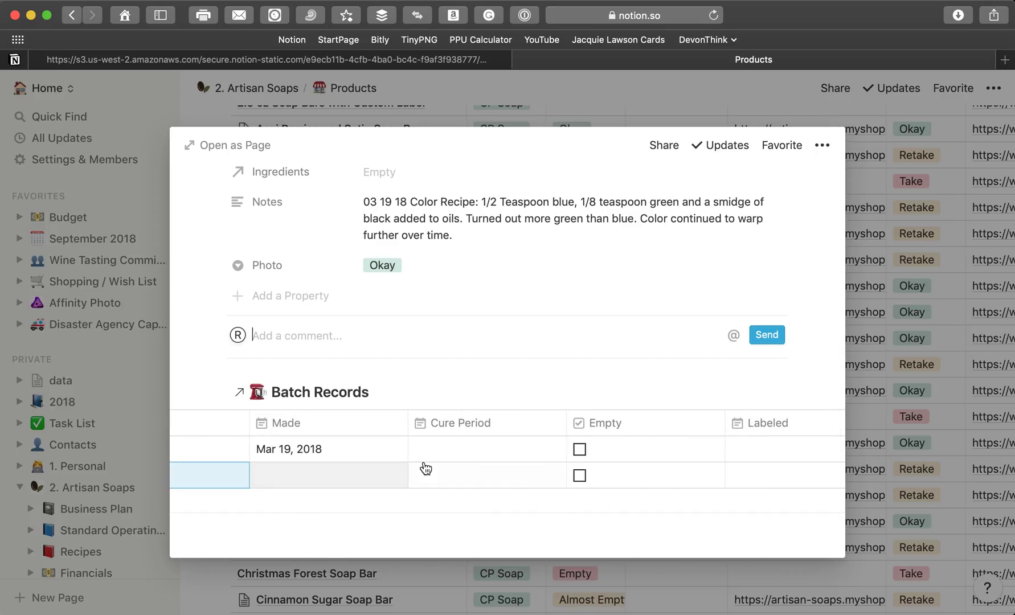
scroll(562, 444, "right", 4)
scroll(563, 444, "right", 10)
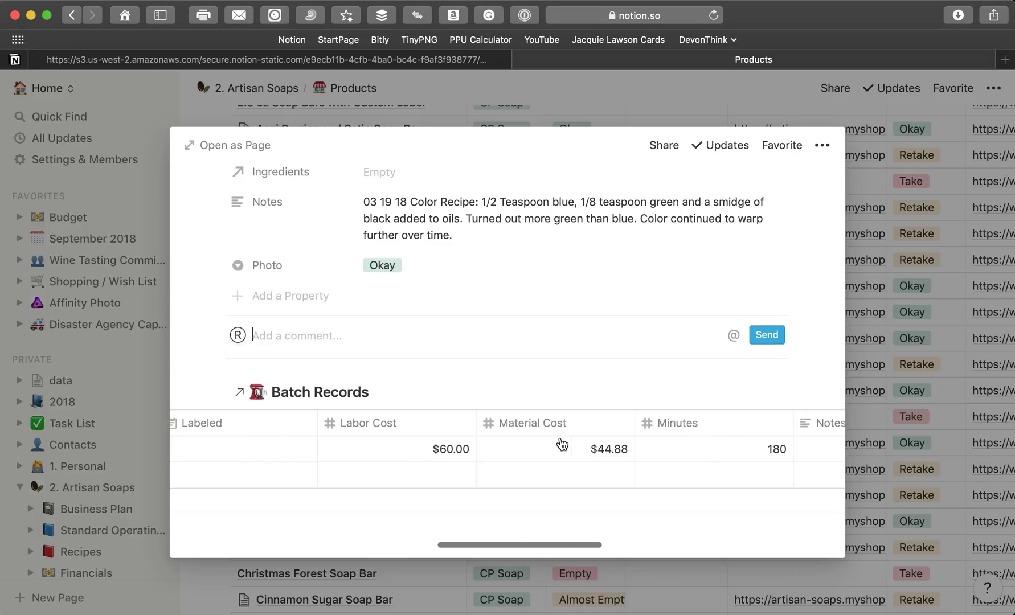
scroll(562, 444, "right", 2)
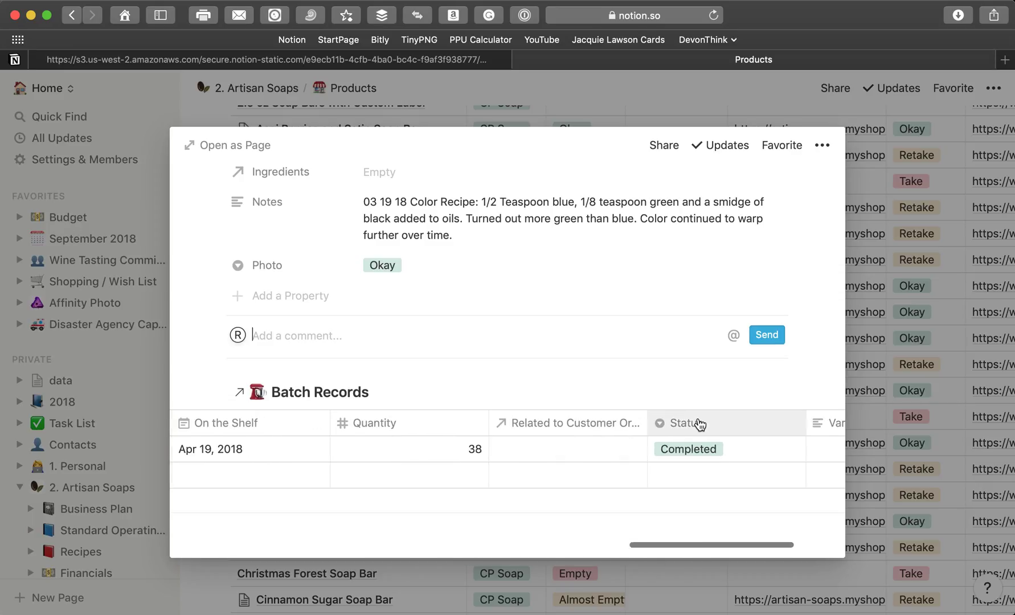
left_click_drag(700, 424, 282, 439)
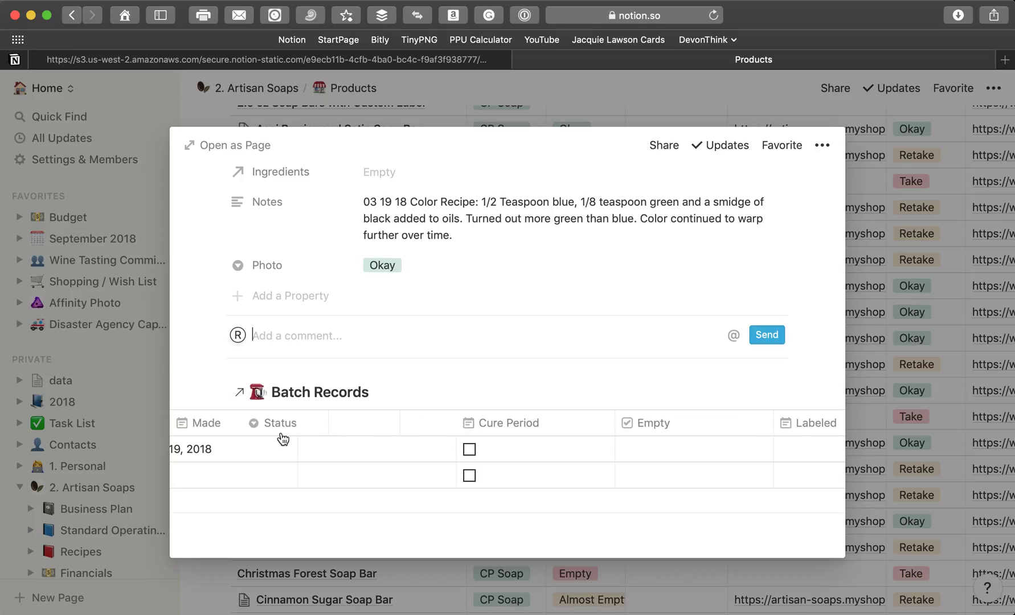
Step: Set the second batch's status to Waiting and close the product page preview
scroll(273, 432, "left", 5)
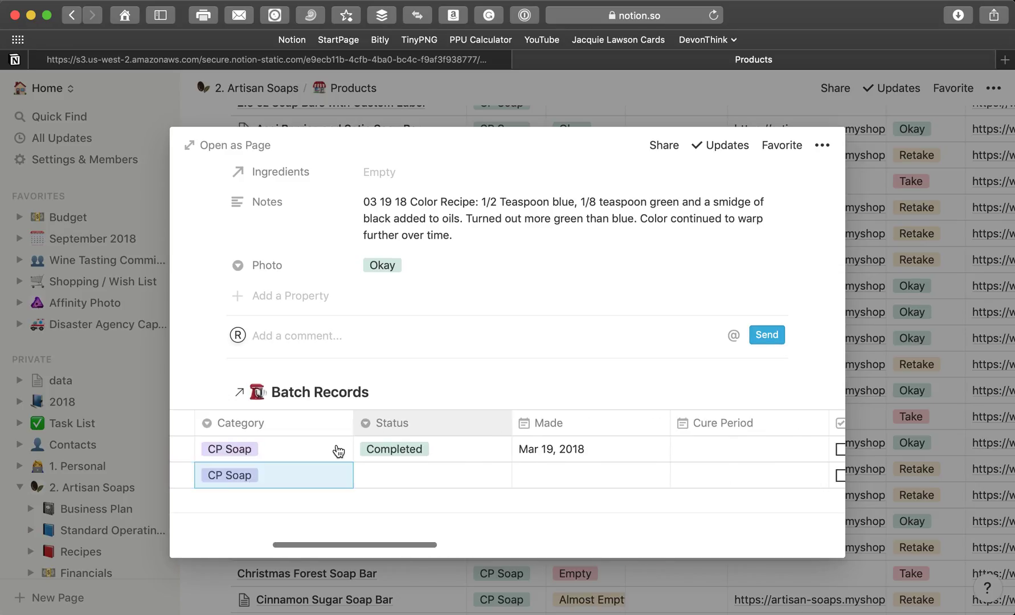
left_click(387, 476)
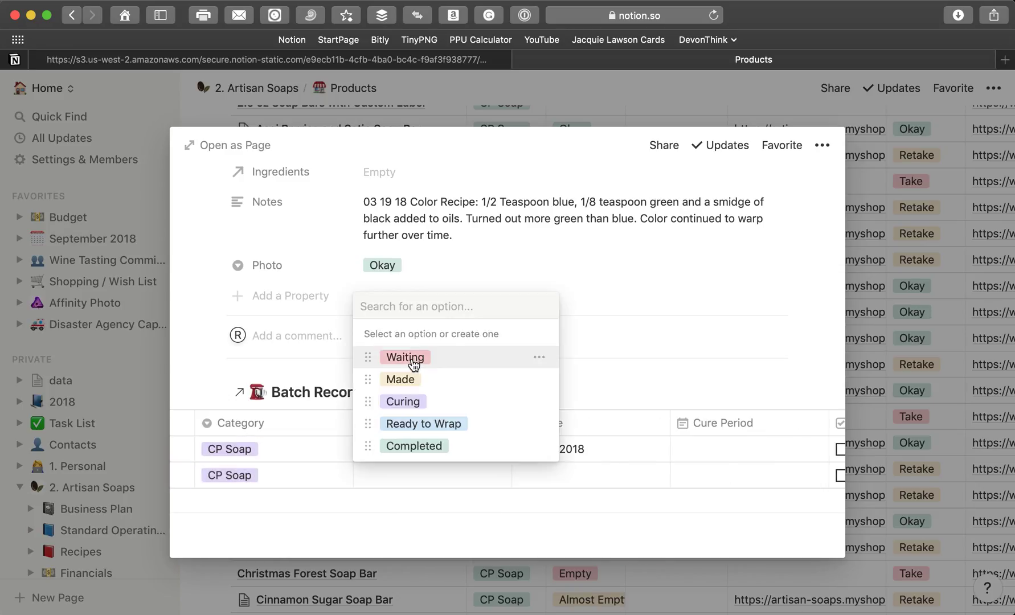
left_click(413, 363)
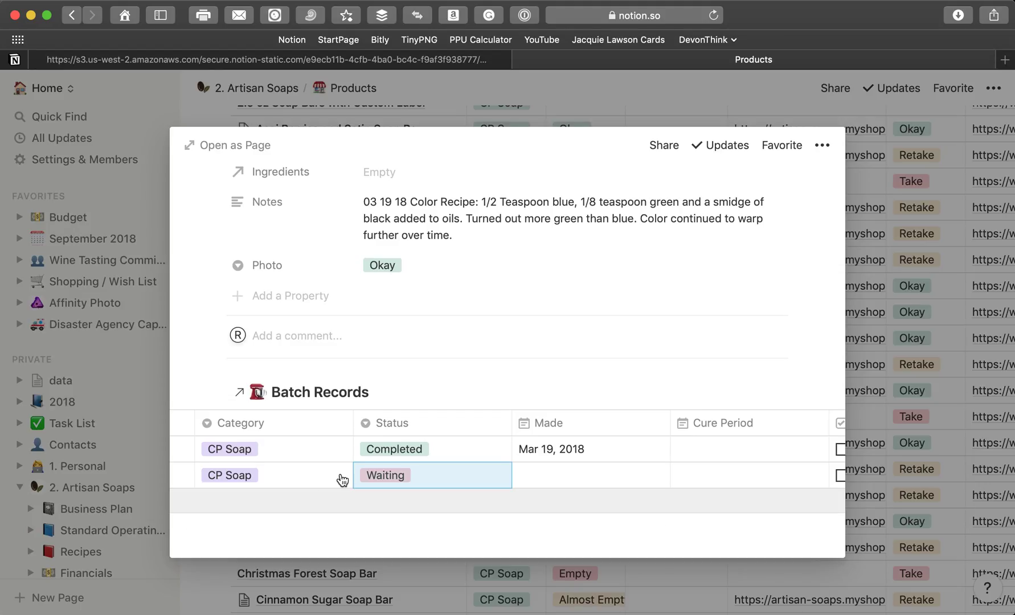
left_click(352, 368)
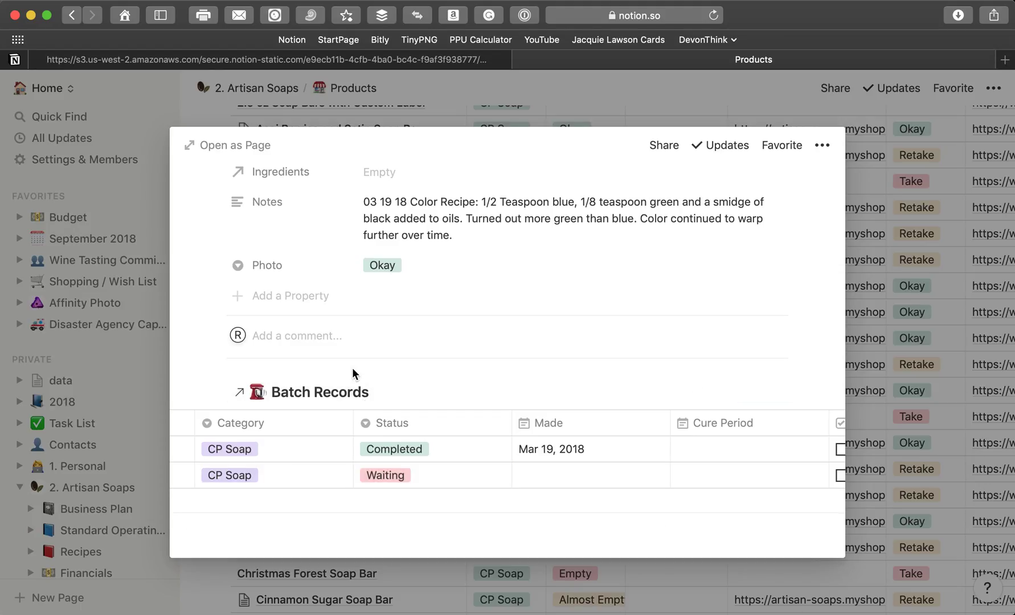
left_click(81, 534)
Step: Scroll through the full Batch Records table and search 'blue' to find the Blue Spruce batch
scroll(129, 526, "down", 4)
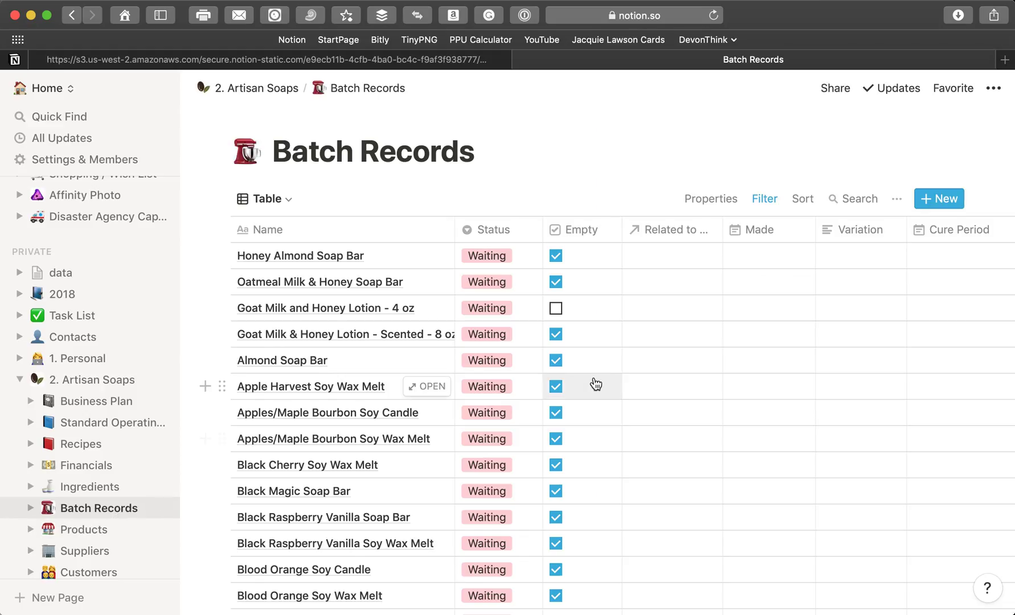
scroll(454, 473, "down", 20)
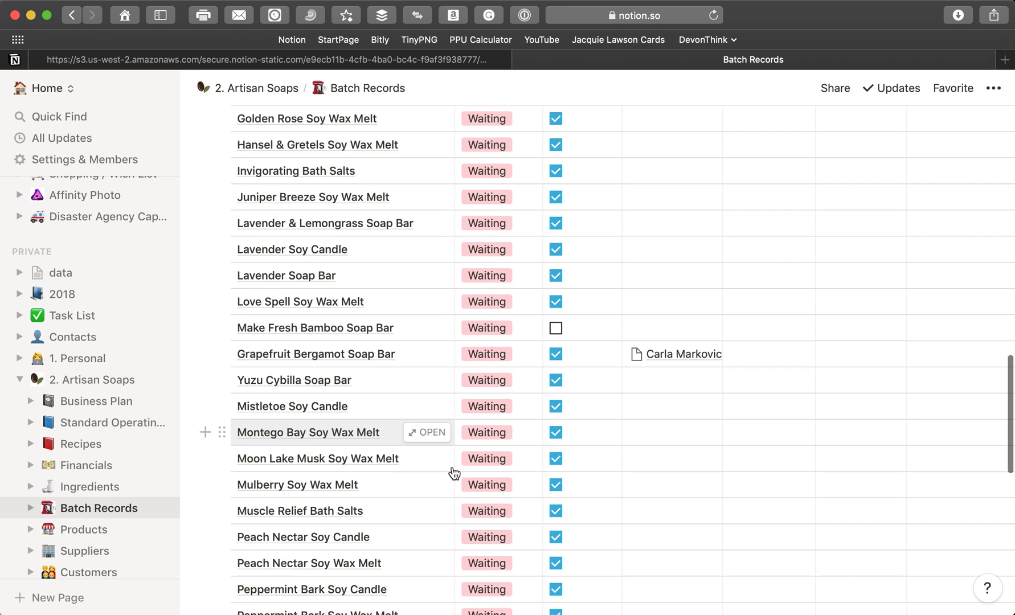
scroll(454, 472, "up", 20)
scroll(454, 473, "up", 1)
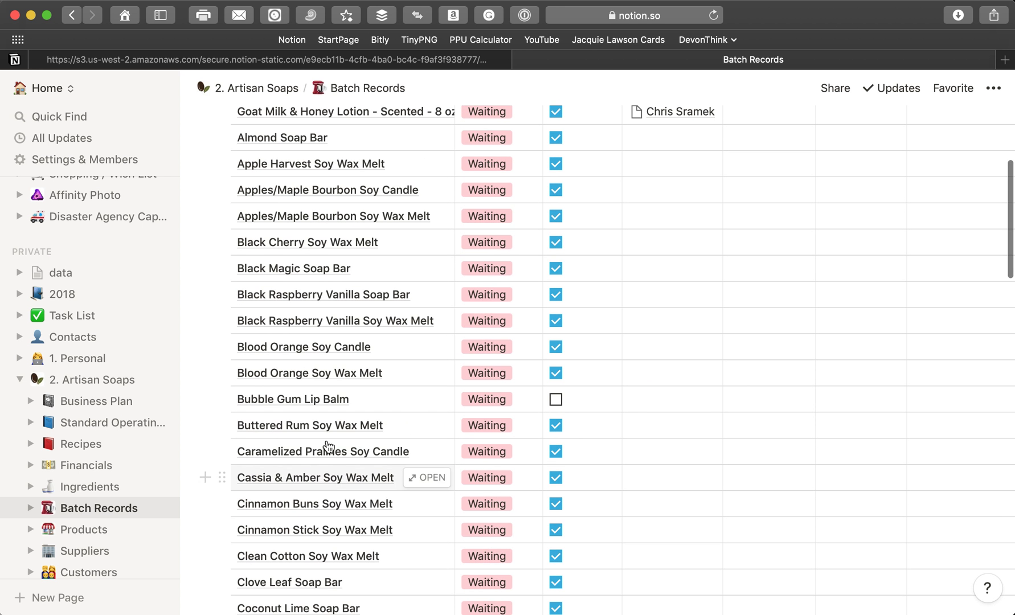
scroll(299, 286, "up", 1)
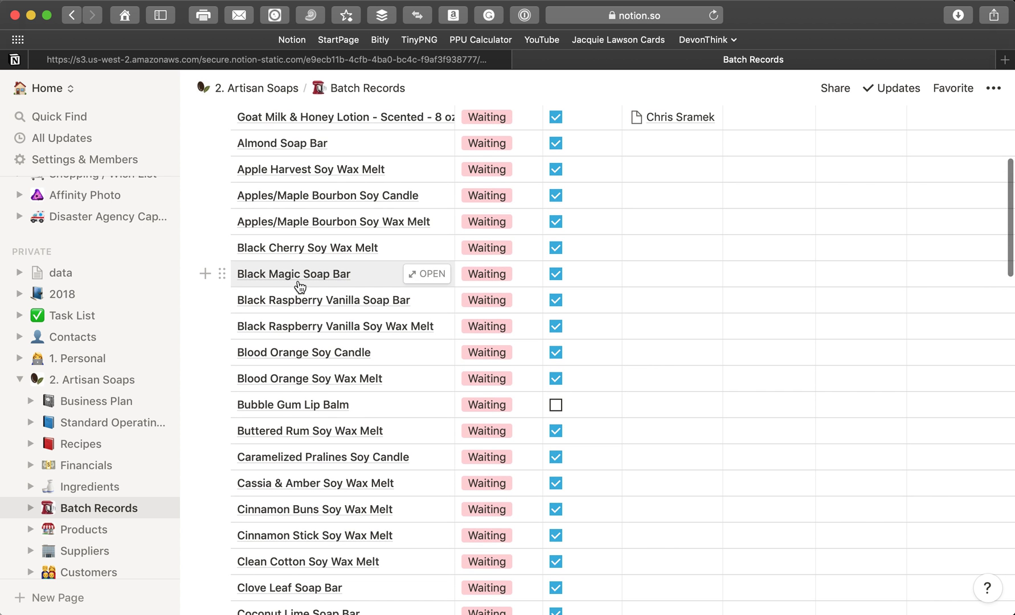
scroll(312, 494, "down", 10)
scroll(312, 494, "down", 20)
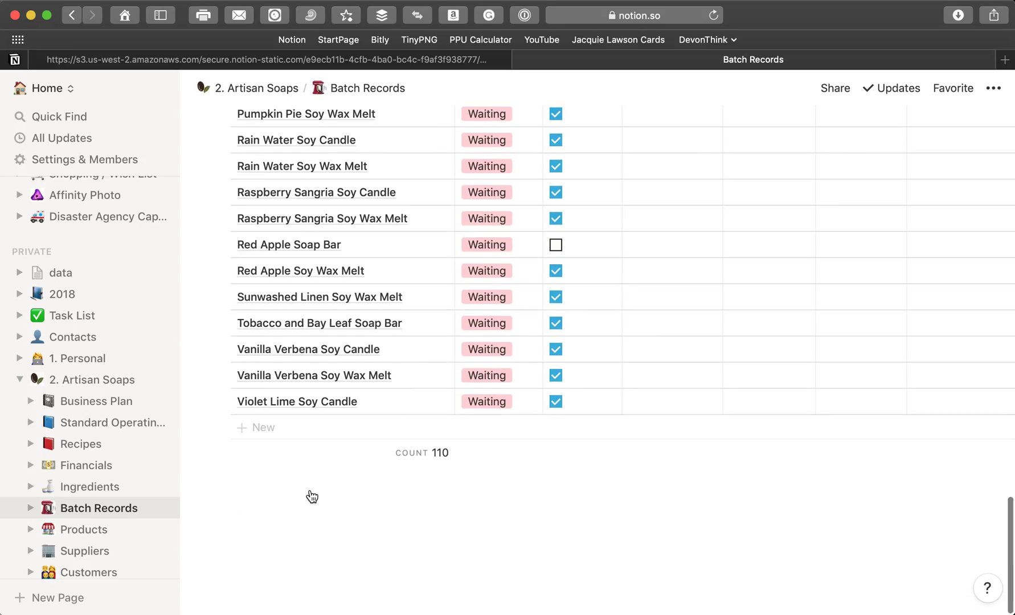
scroll(312, 494, "up", 20)
scroll(312, 496, "up", 5)
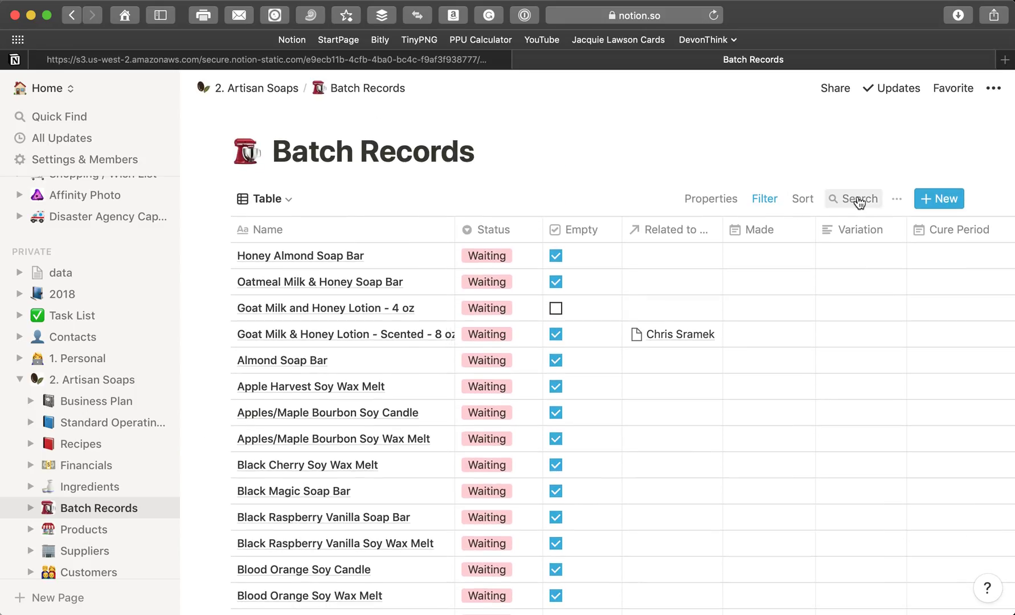
type("ue")
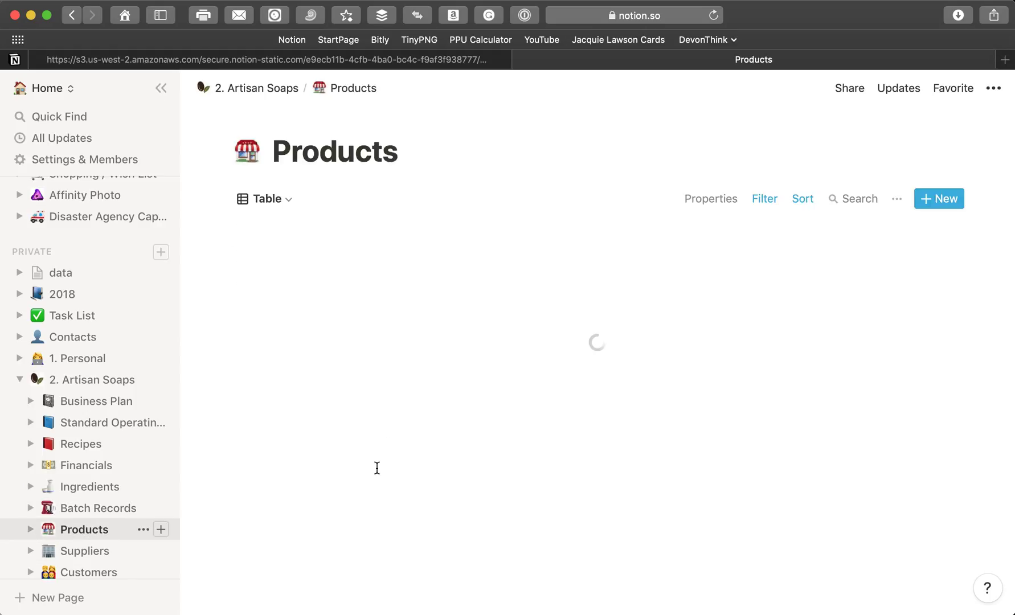
Step: Open the Blue Spruce Soap Bar product page and bring up the second batch row's action menu
scroll(350, 485, "down", 5)
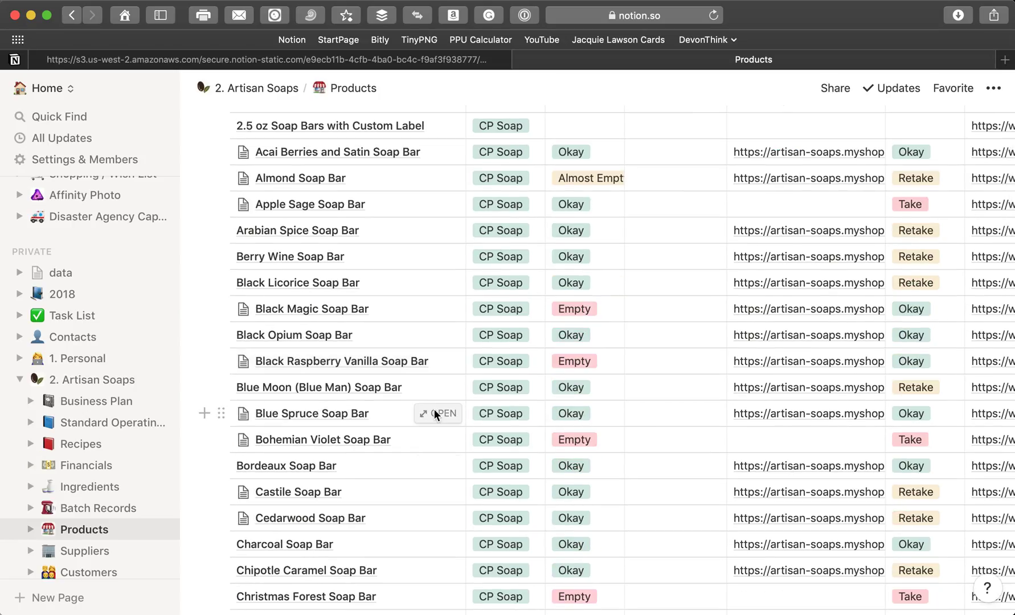
left_click(436, 413)
scroll(446, 444, "down", 10)
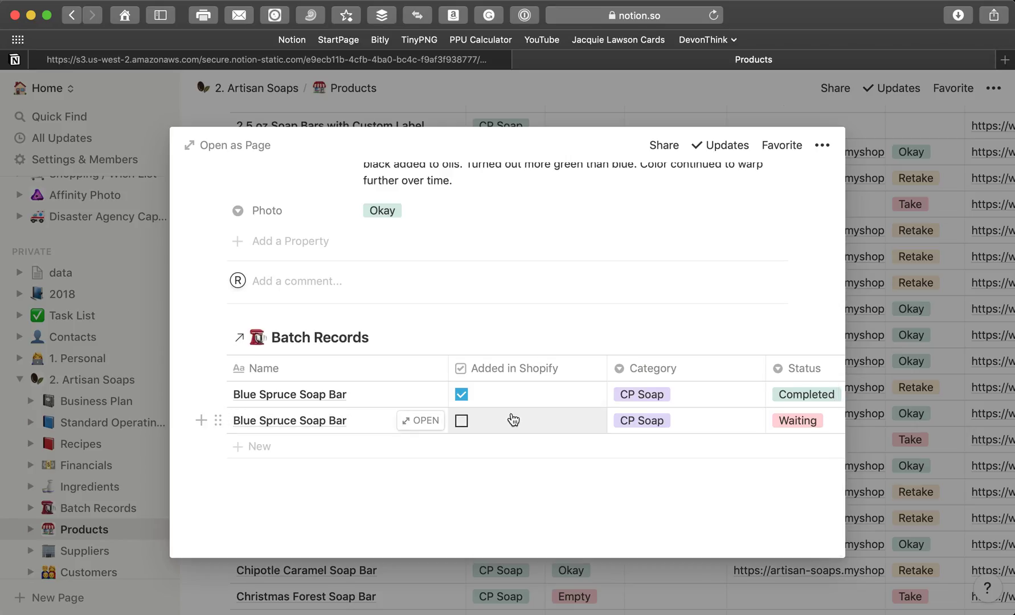
scroll(540, 241, "up", 10)
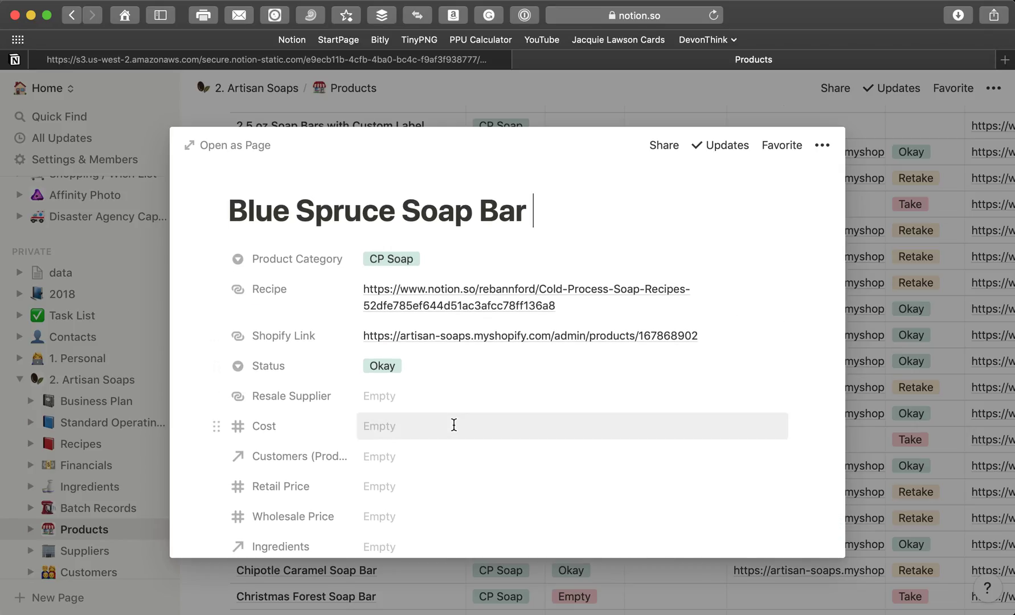
scroll(433, 423, "down", 10)
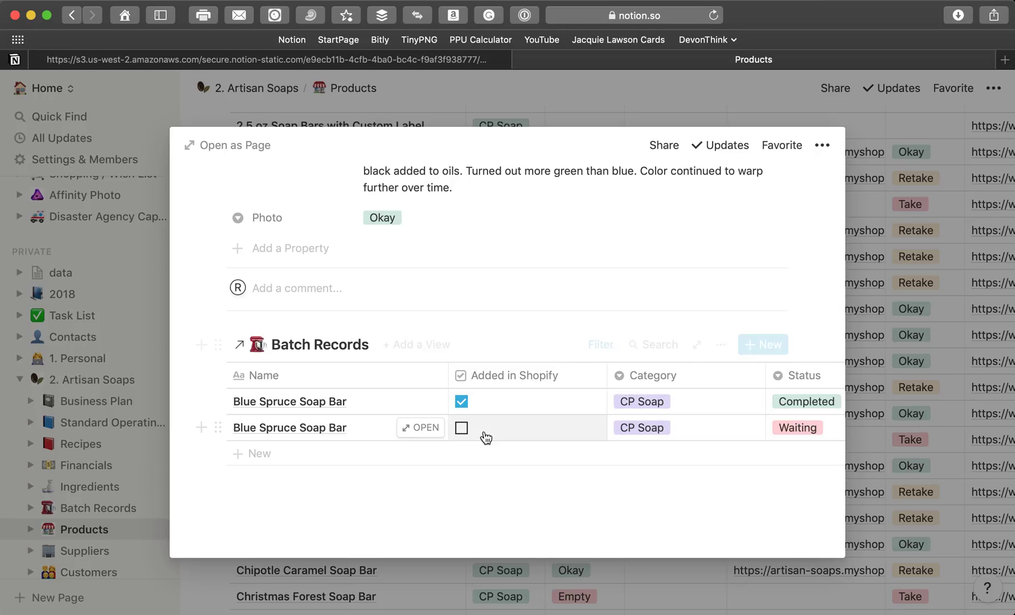
left_click(218, 427)
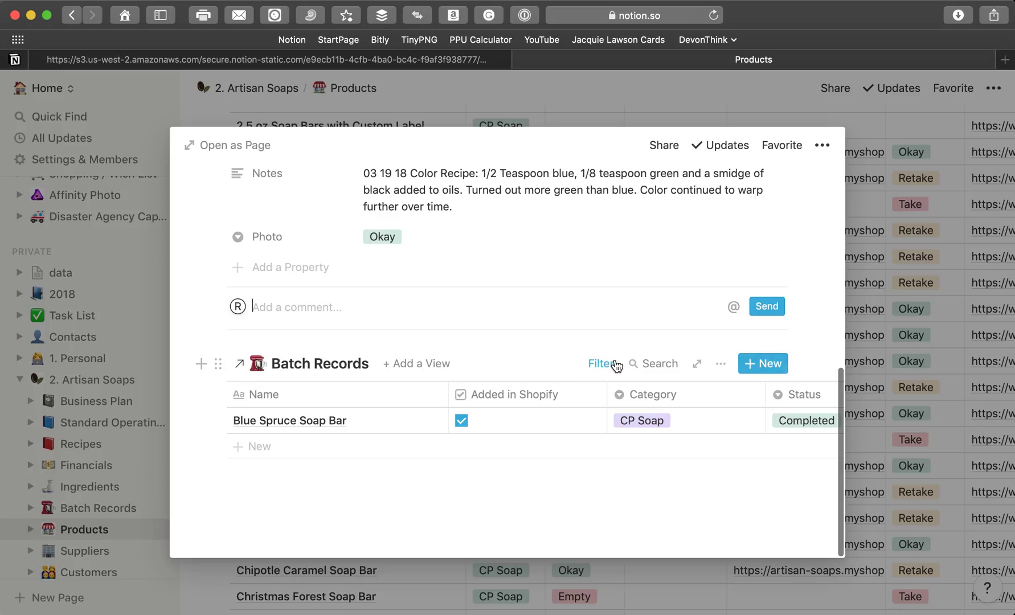
Step: Check that the Batch Records filter reads Name contains Blue Spruce, then close the product preview
left_click(614, 363)
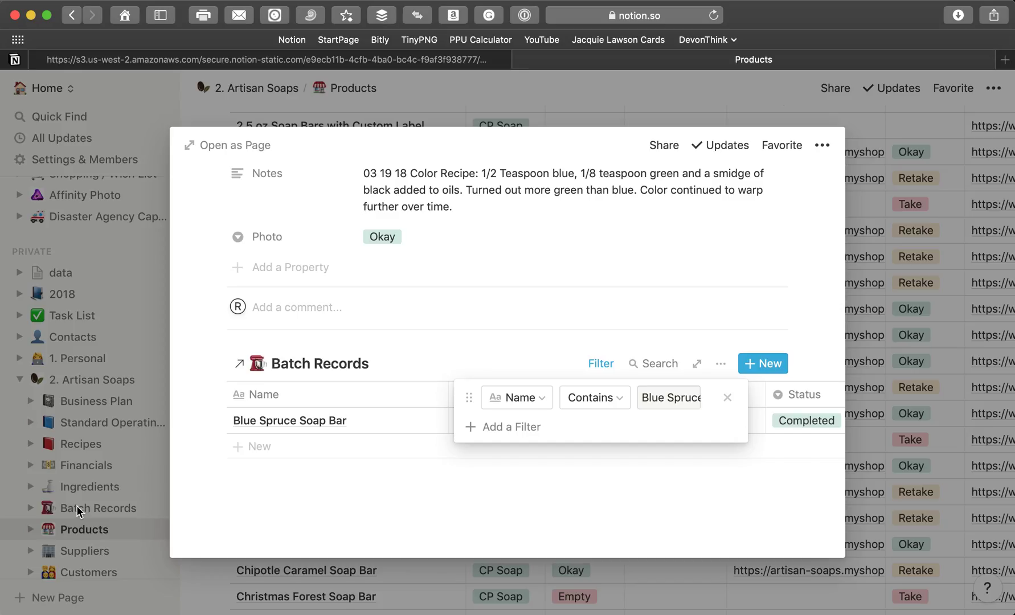
left_click(424, 343)
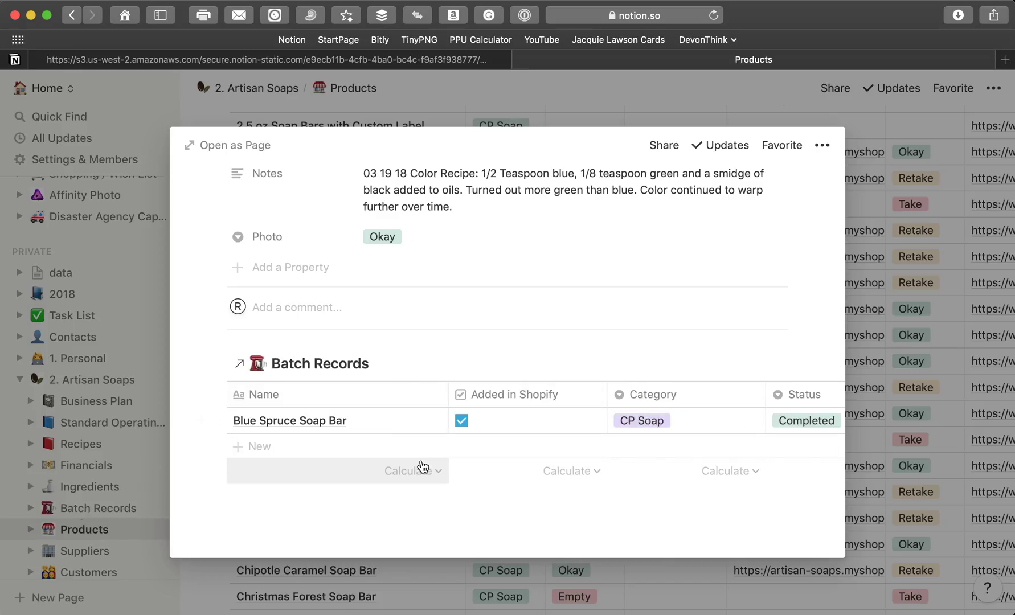
scroll(397, 381, "up", 5)
scroll(397, 381, "down", 4)
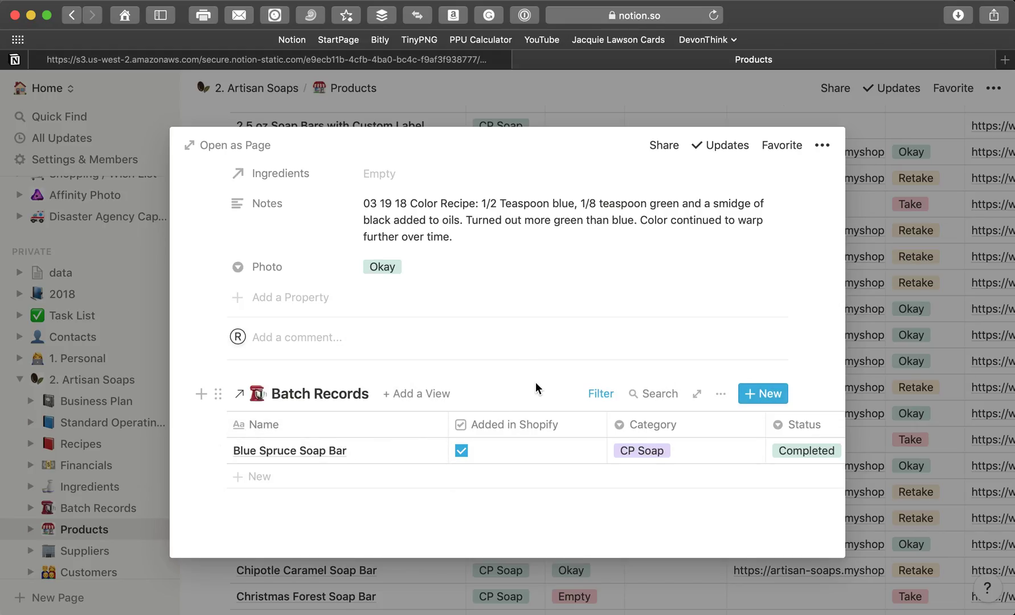
left_click(581, 105)
scroll(577, 227, "up", 3)
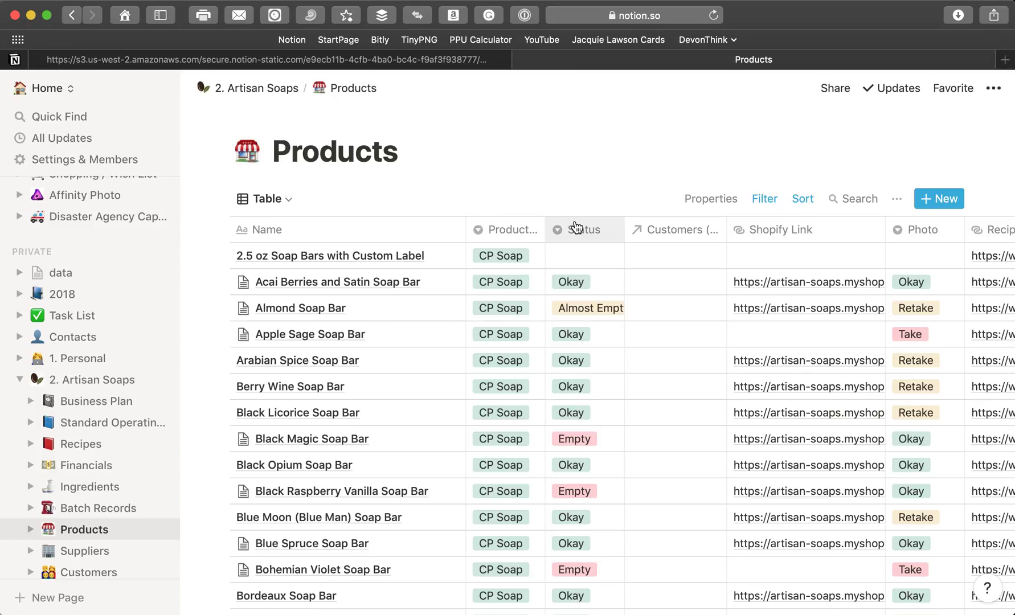
left_click(607, 152)
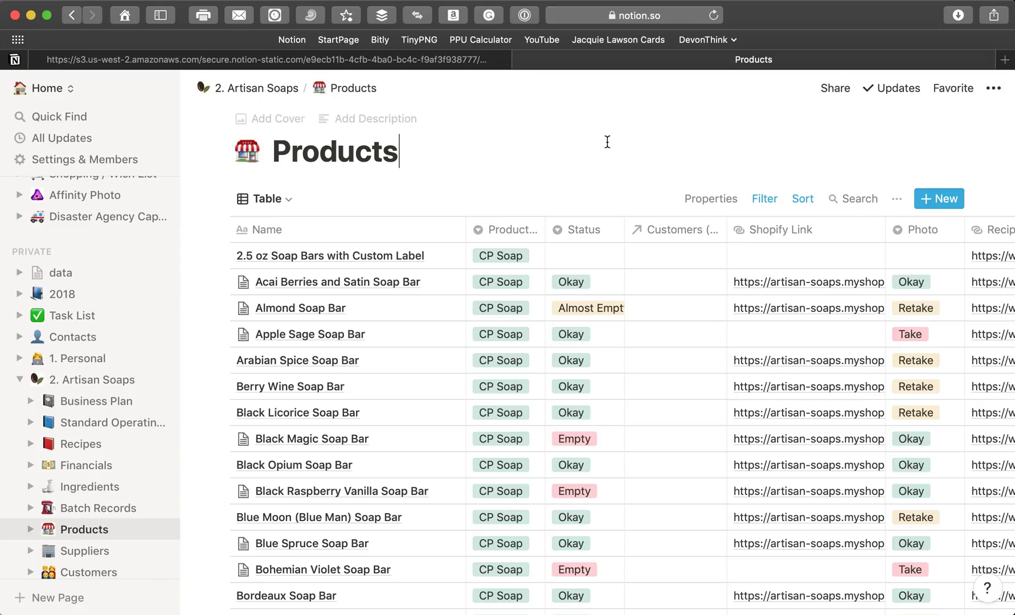